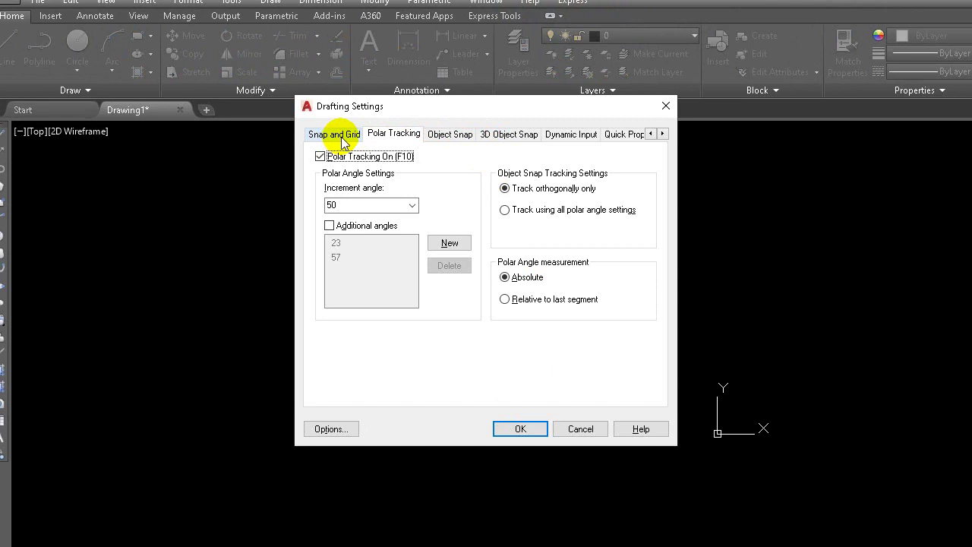
Turn on the grid display in the snap and grid drafting settings and apply the change
left_click(344, 138)
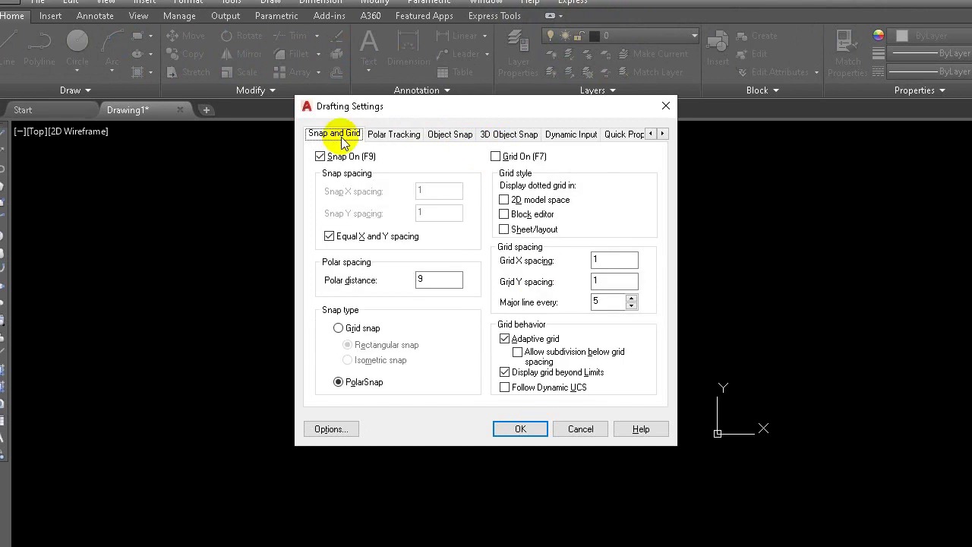
left_click(505, 159)
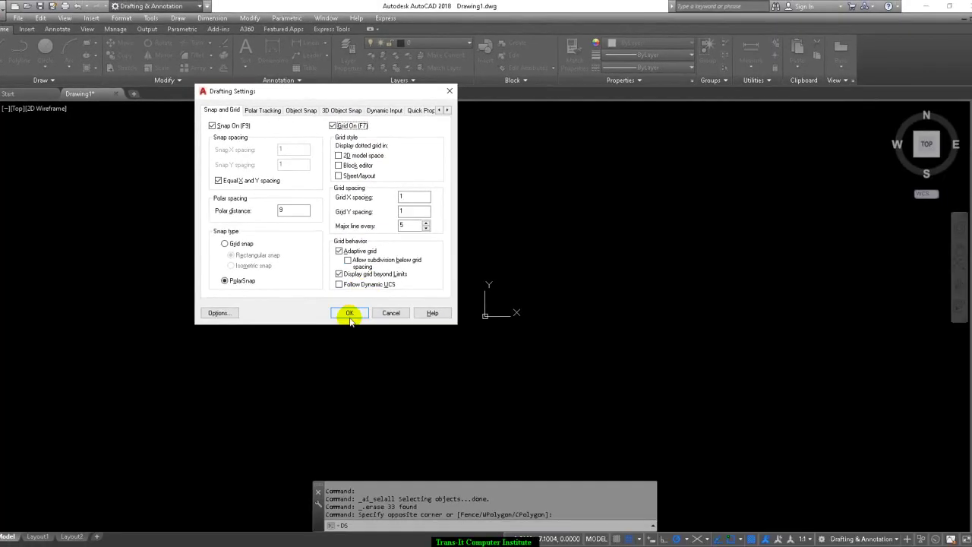
left_click(350, 314)
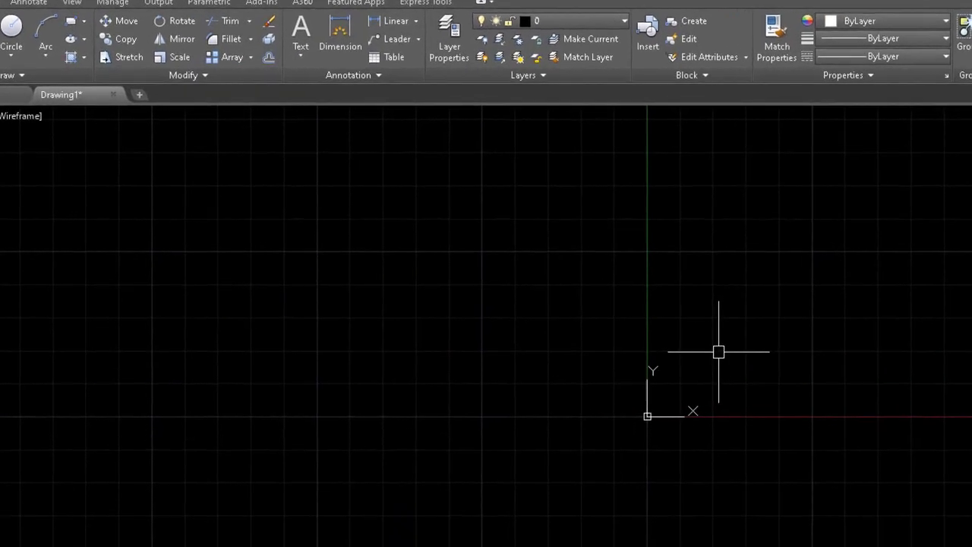
Reopen the drafting settings and switch the snap type from PolarSnap to rectangular Grid snap with snap turned on
key("Return")
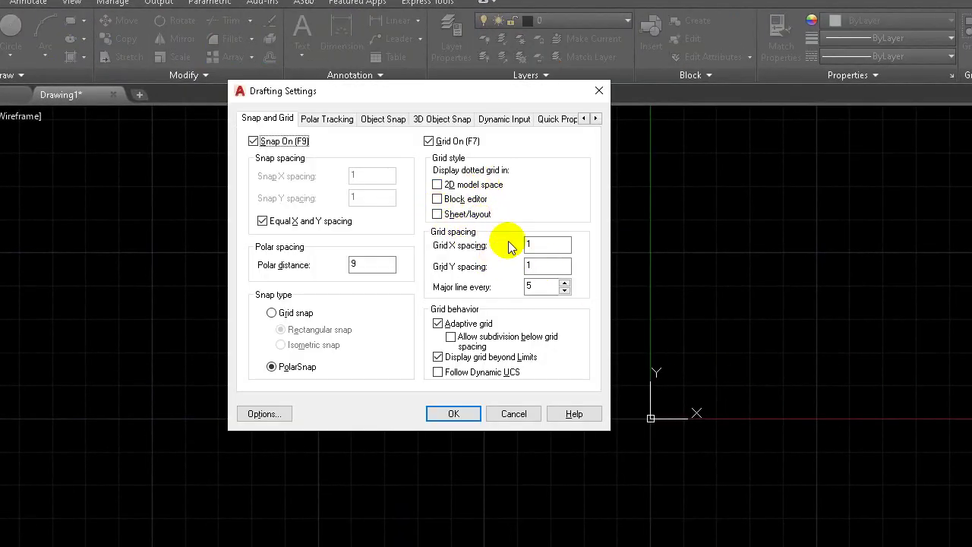
left_click(546, 245)
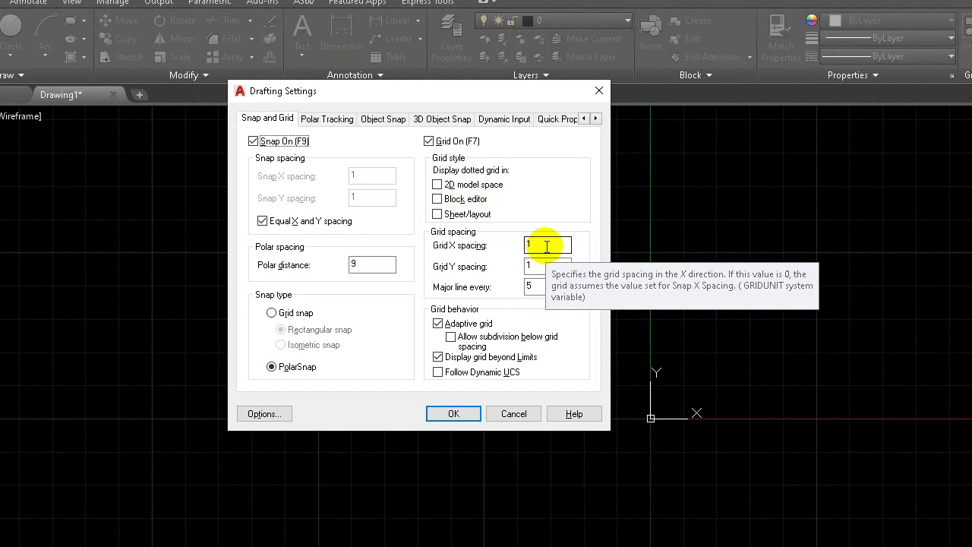
double_click(546, 245)
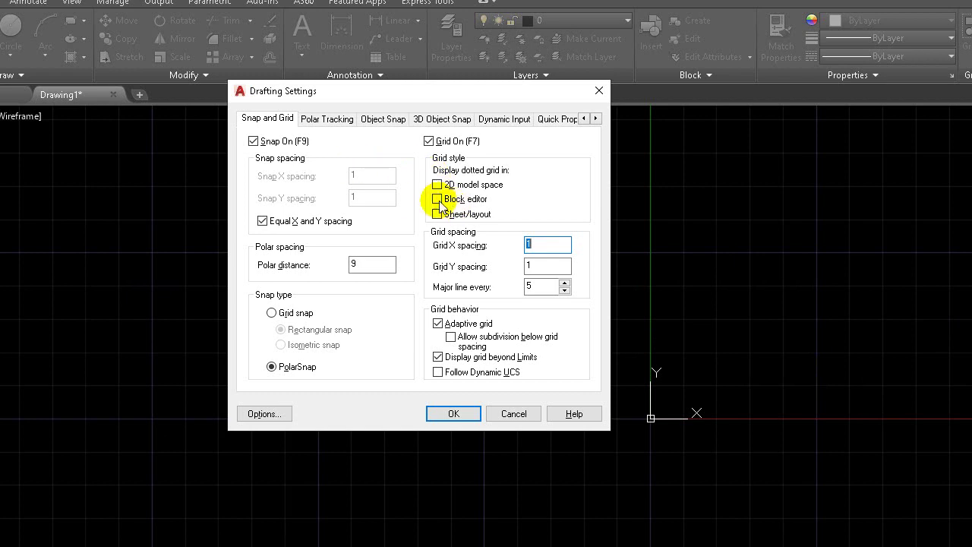
left_click(277, 144)
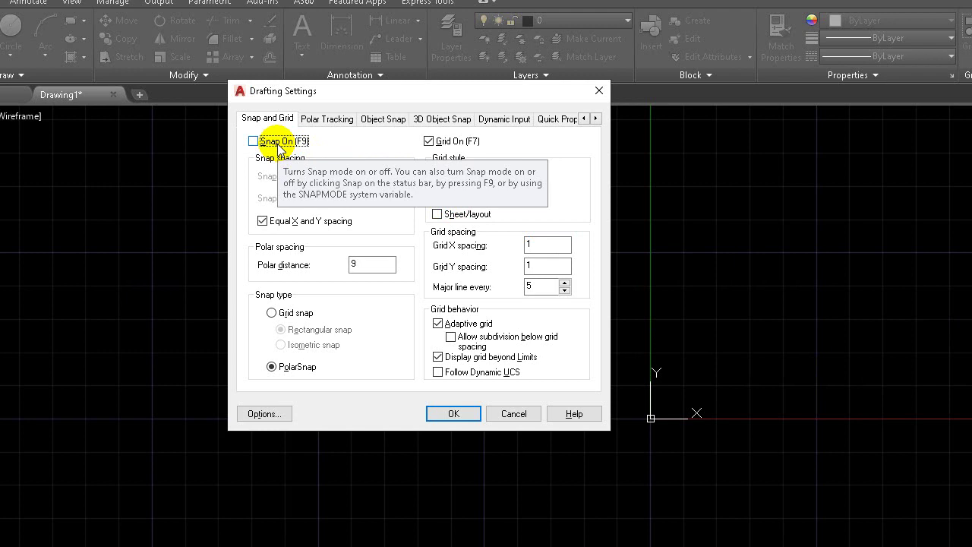
left_click(278, 144)
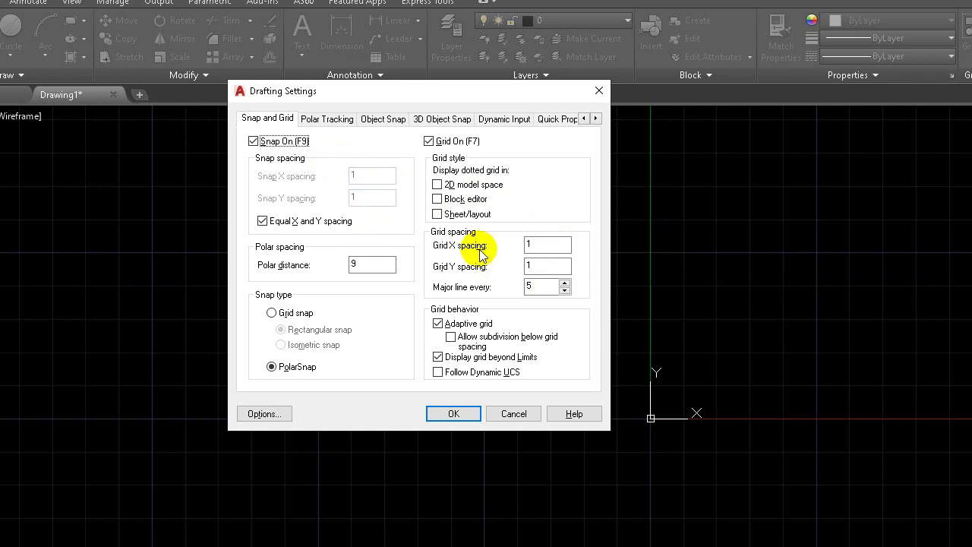
double_click(544, 245)
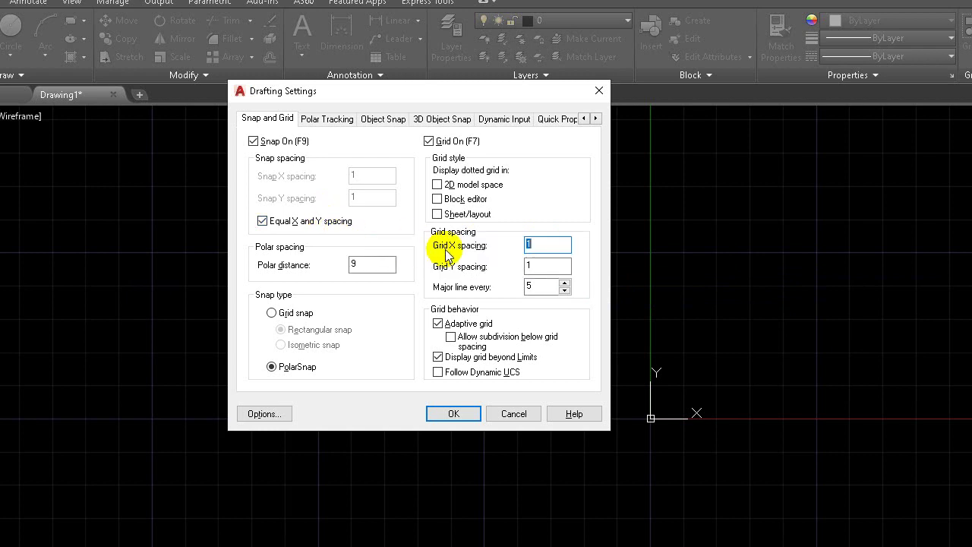
left_click(272, 145)
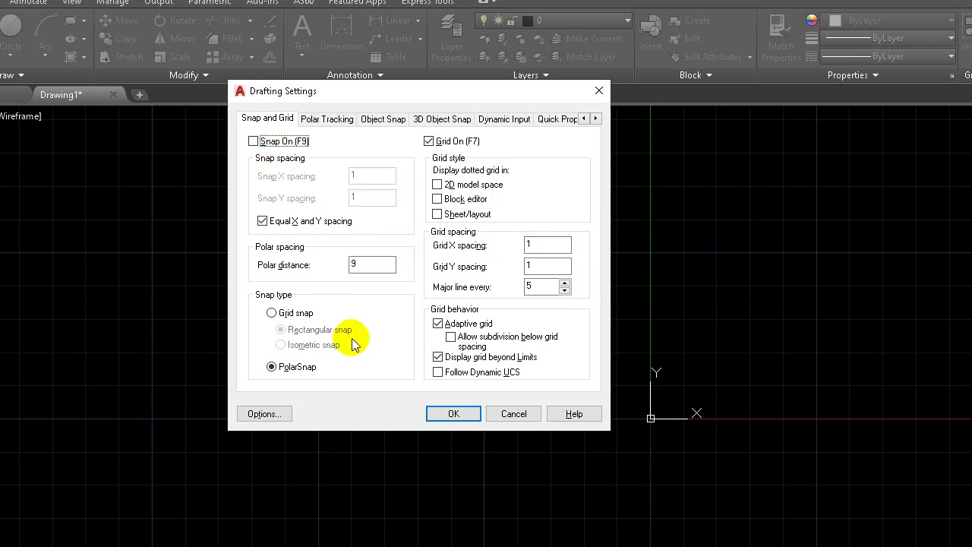
left_click(286, 319)
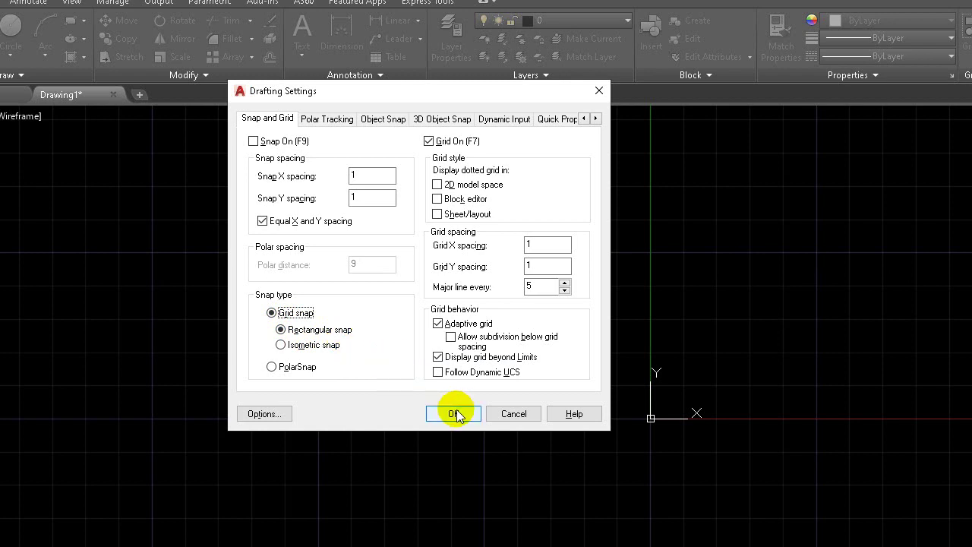
left_click(267, 142)
Set the grid X and Y spacing to 10
left_click(539, 245)
left_click(539, 246)
type("0")
left_click(538, 288)
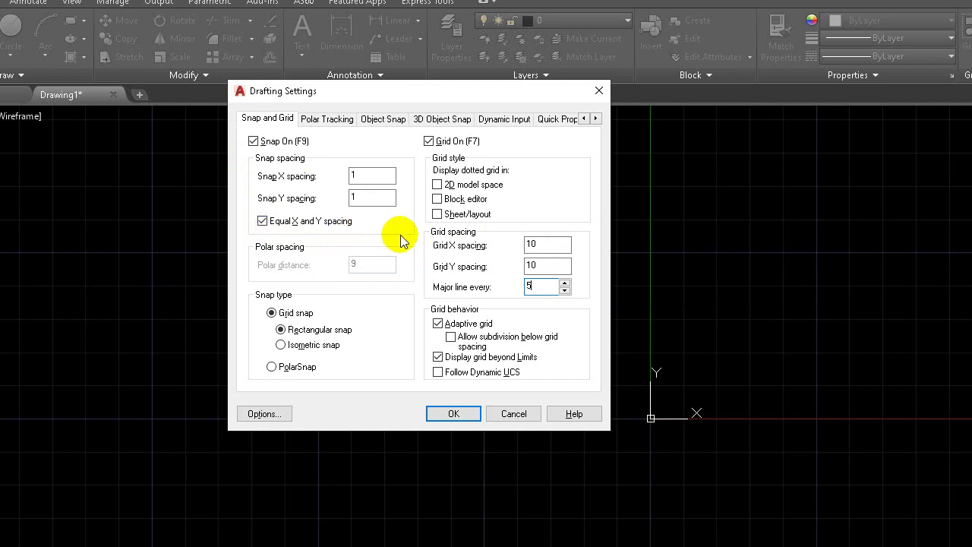
Set the grid X and Y spacing to 1 and apply the drafting settings
double_click(547, 245)
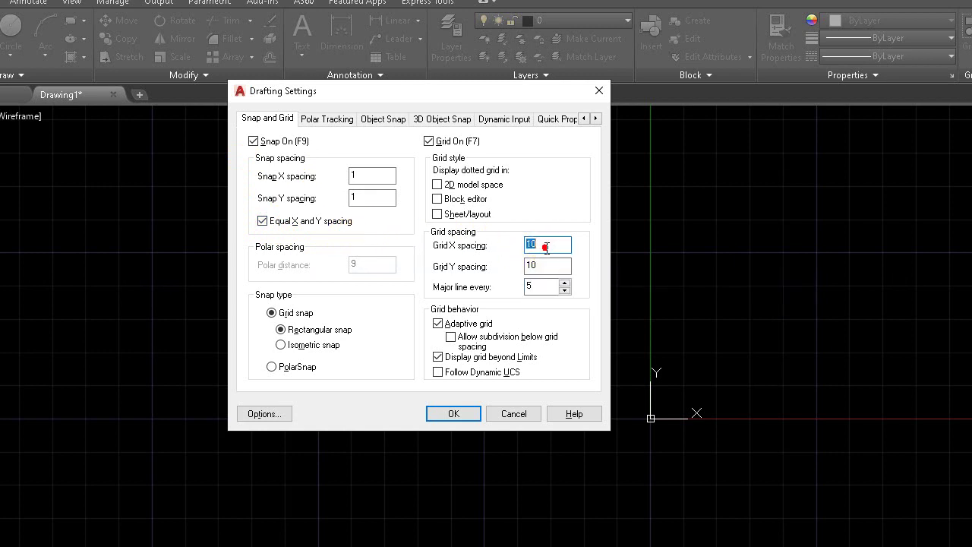
type("1")
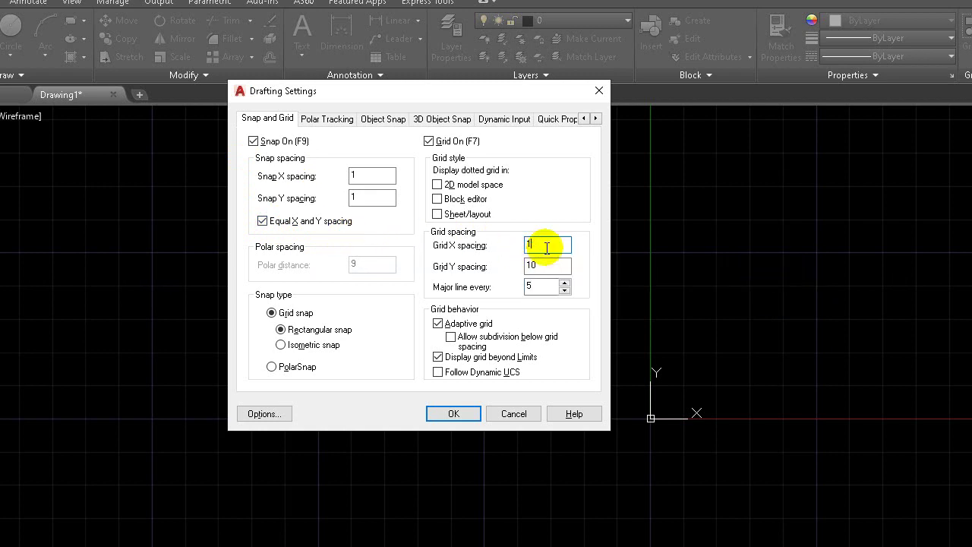
left_click(551, 287)
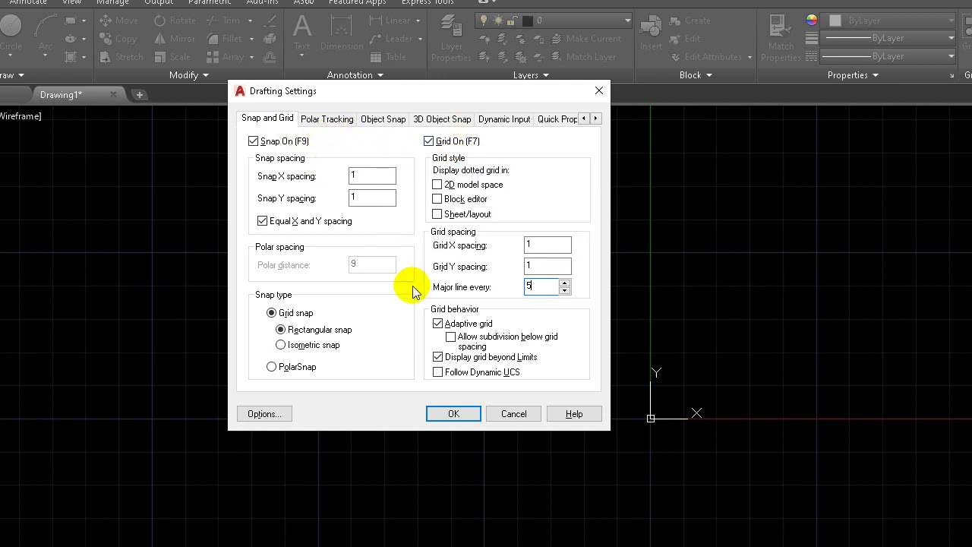
left_click(454, 414)
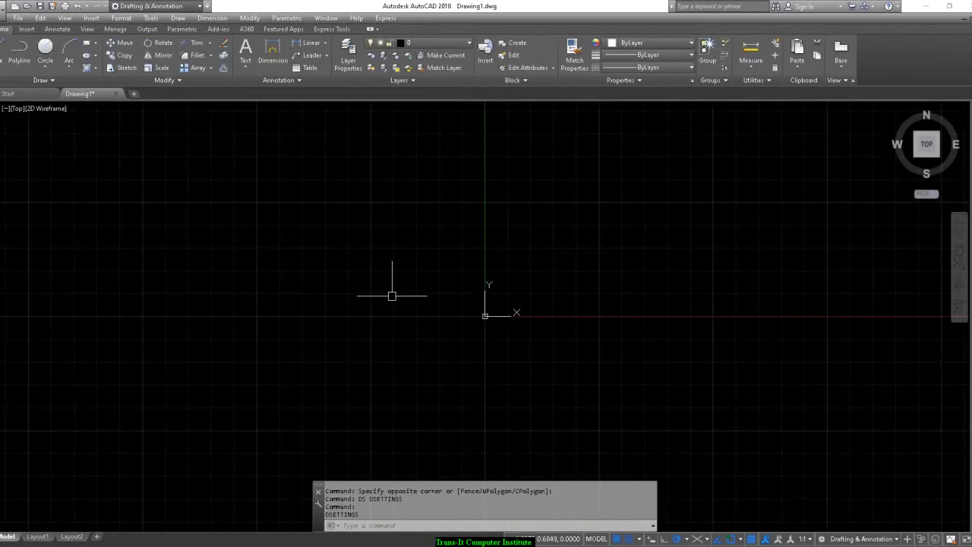
Draw a six-segment zigzag line on grid snap points through (1,2), (2,4), (3,3), (5,5), (5,1), (8,2) and (7,1)
type("l")
key("Return")
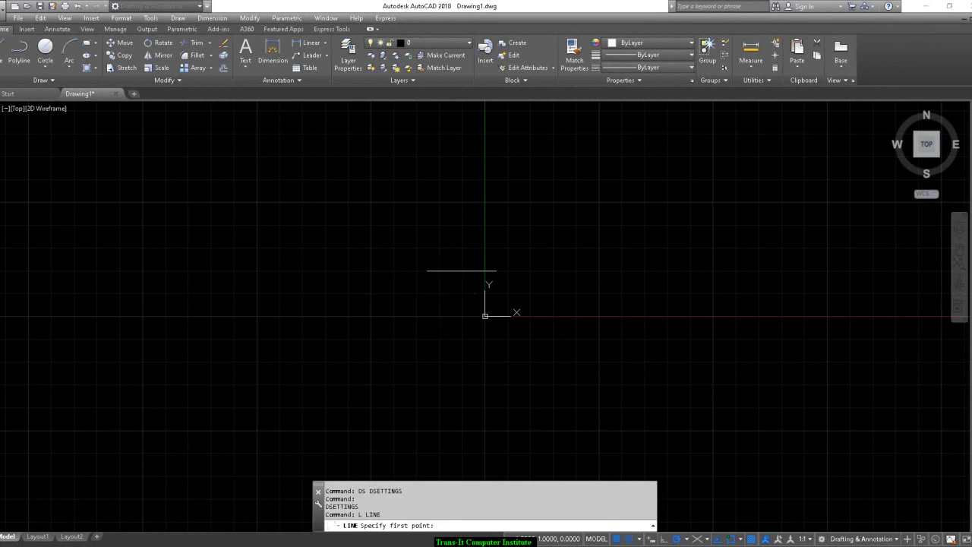
left_click(508, 270)
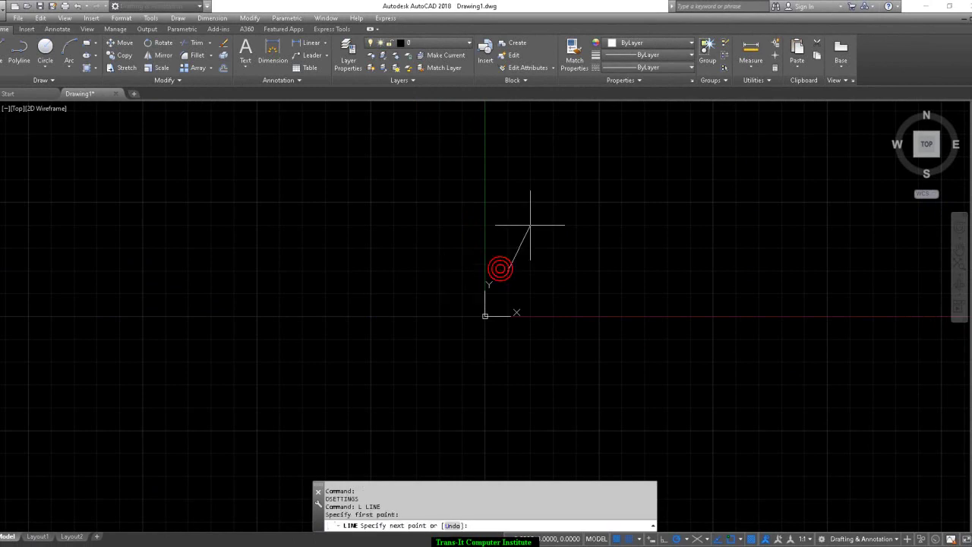
left_click(530, 225)
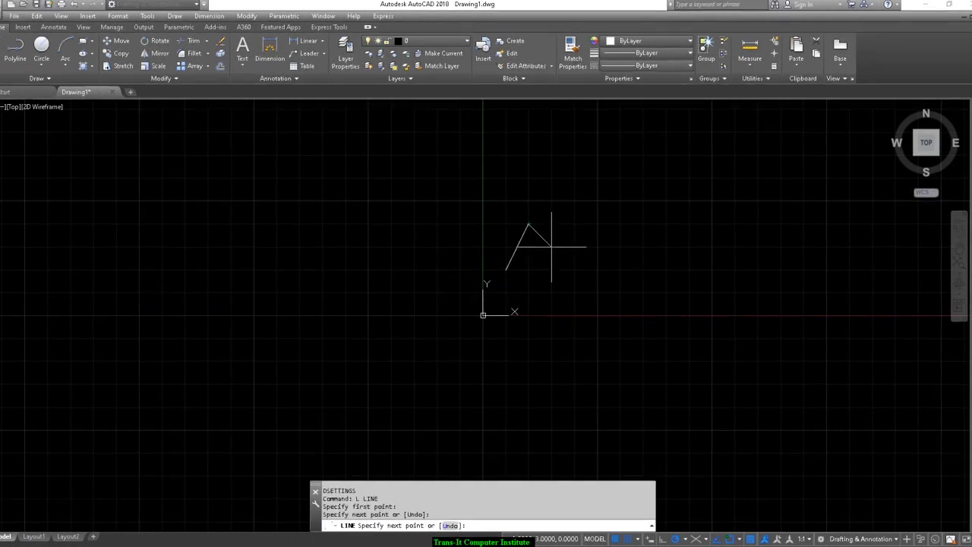
left_click(553, 247)
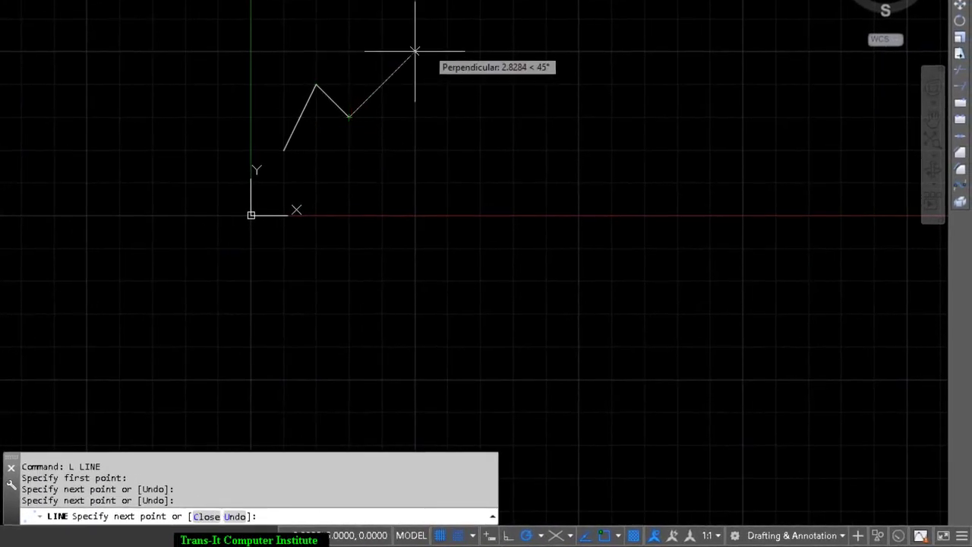
left_click(415, 51)
left_click(415, 182)
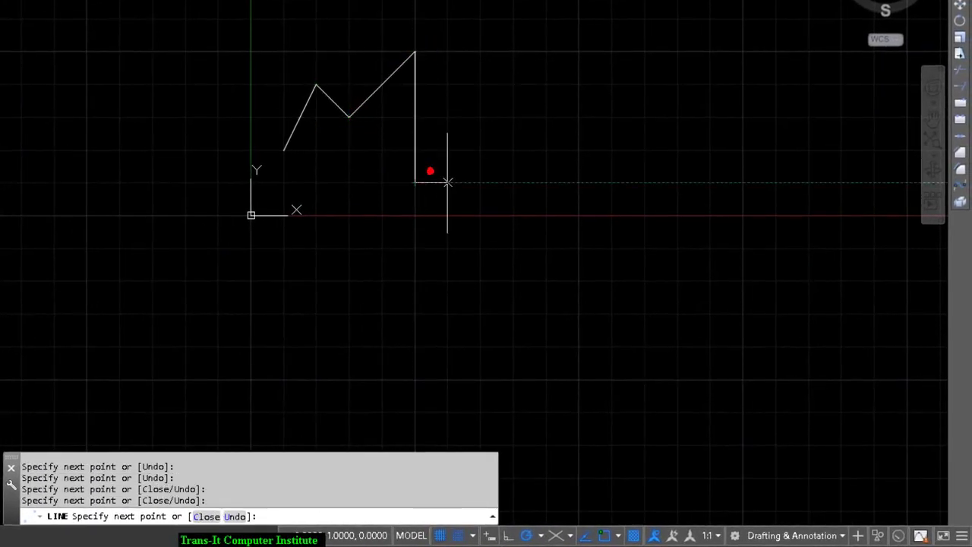
left_click(510, 155)
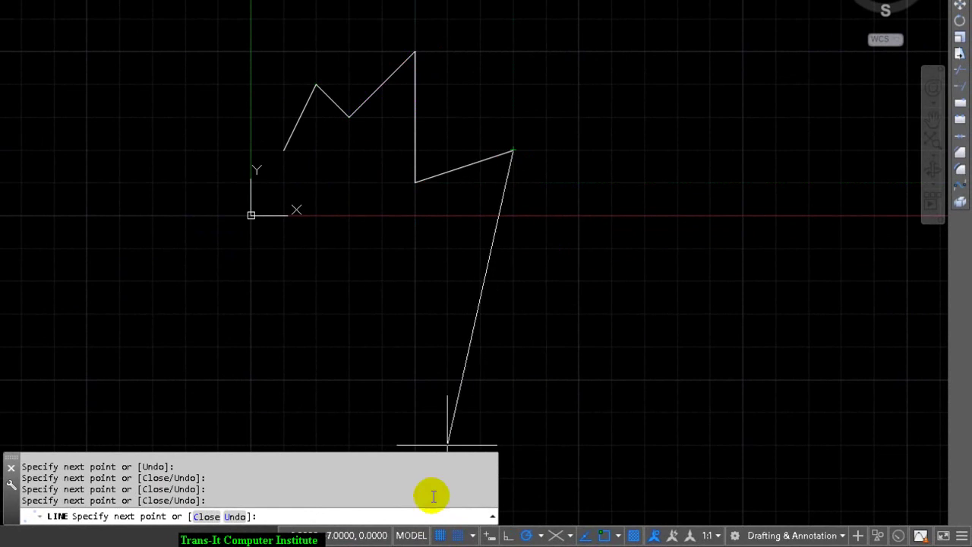
left_click(467, 536)
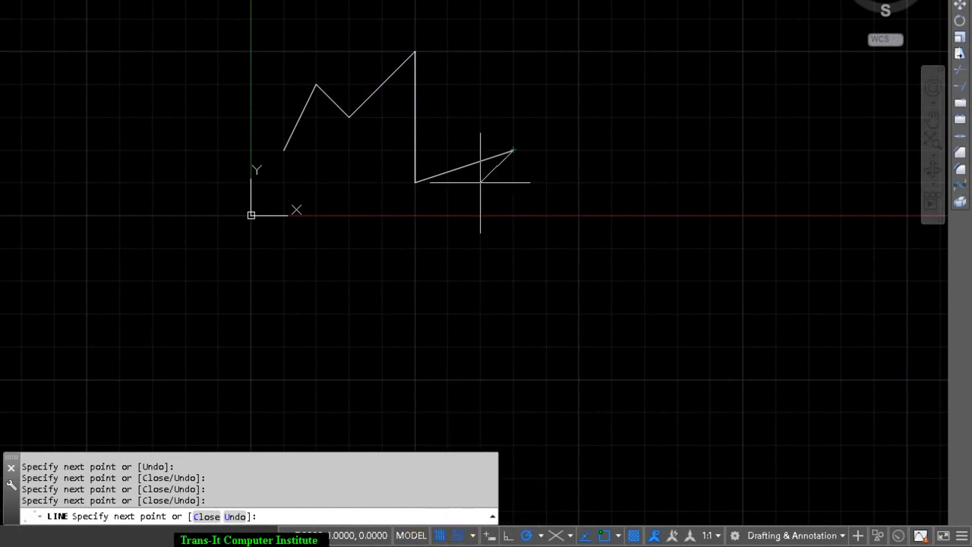
left_click(480, 182)
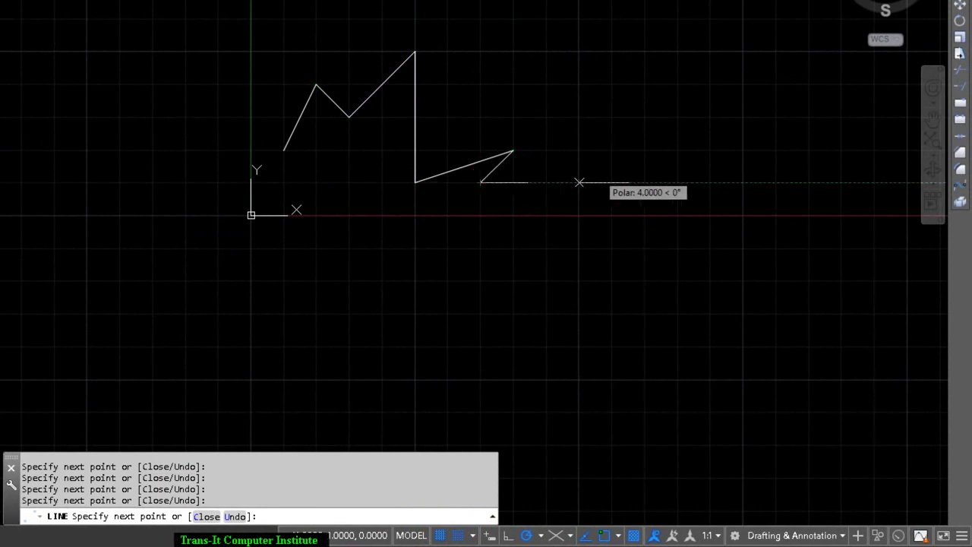
key("Return")
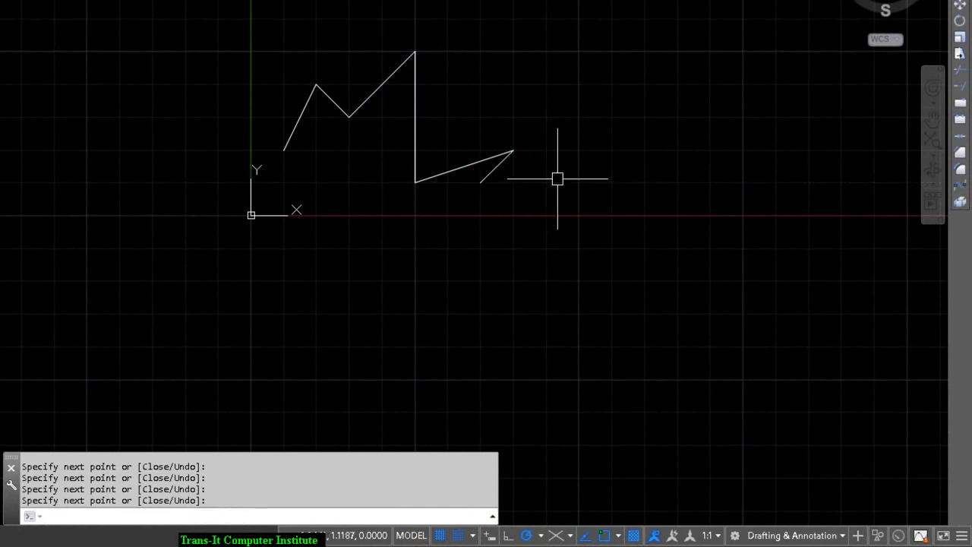
Erase all the zigzag line segments from the drawing
key("ctrl+a")
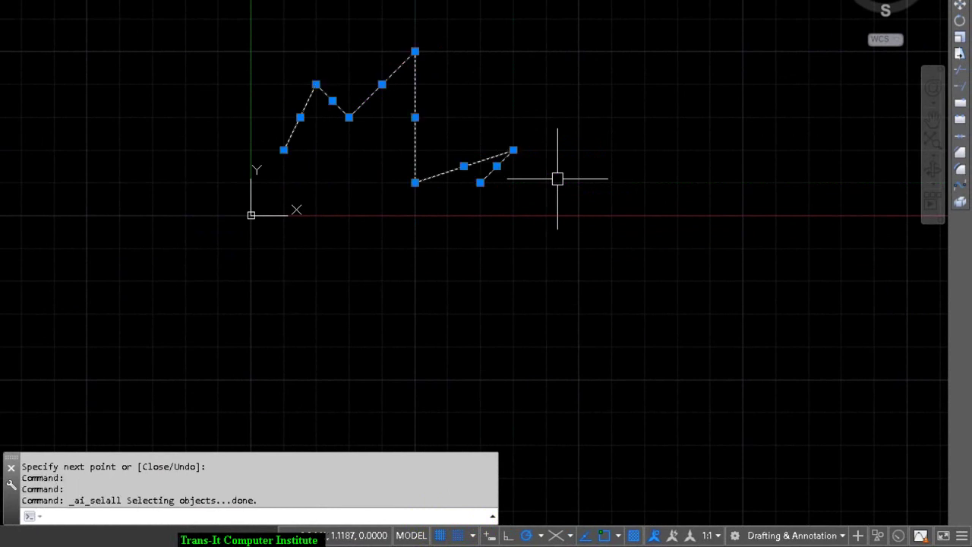
type("1")
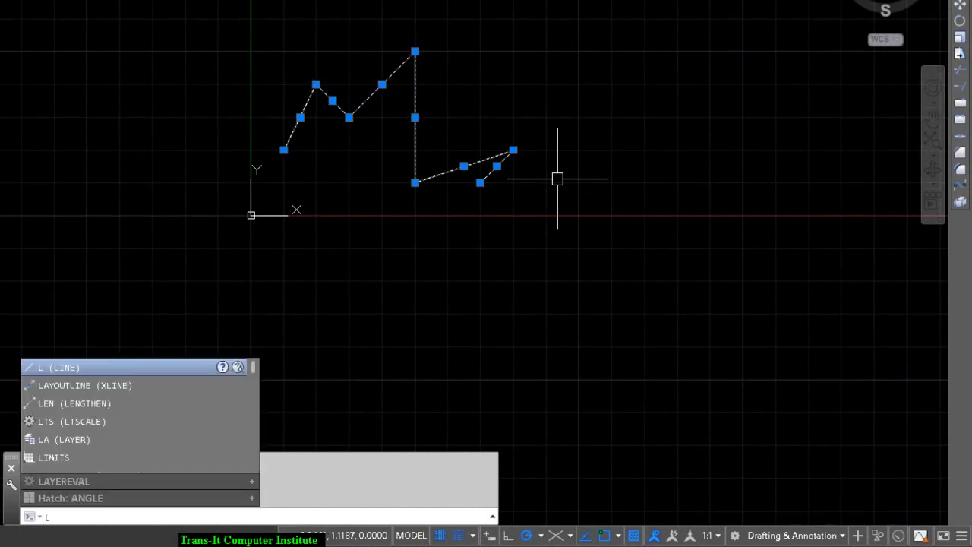
key("BackSpace")
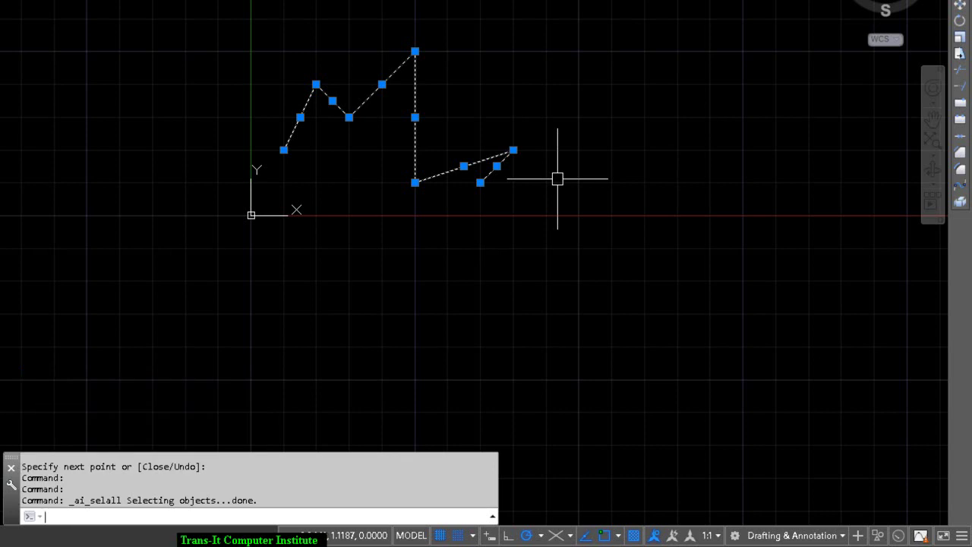
key("Delete")
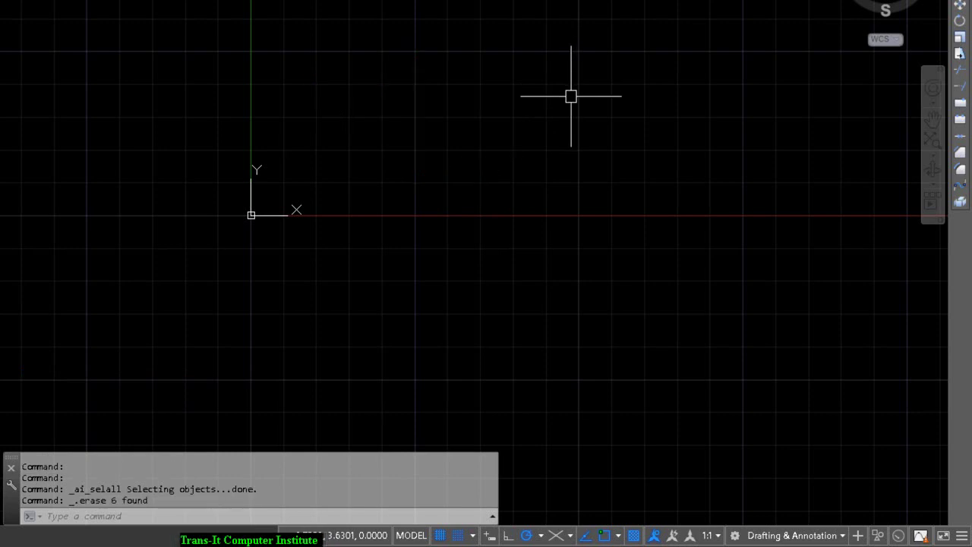
Draw a closed L-shaped line outline on grid snap points through (1,1), (6,1), (6,7), (4,7), (4,4), (1,4) and back to (1,1)
key("Return")
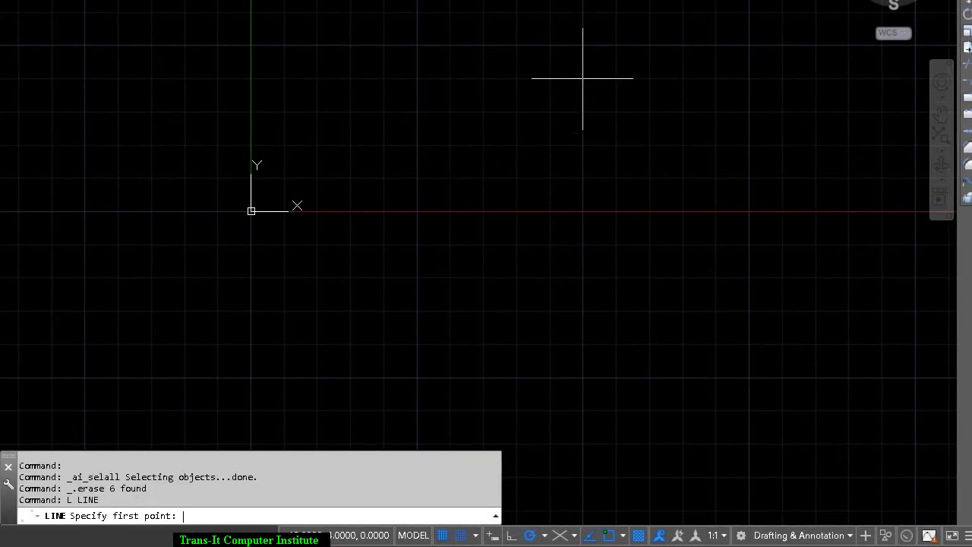
left_click(284, 178)
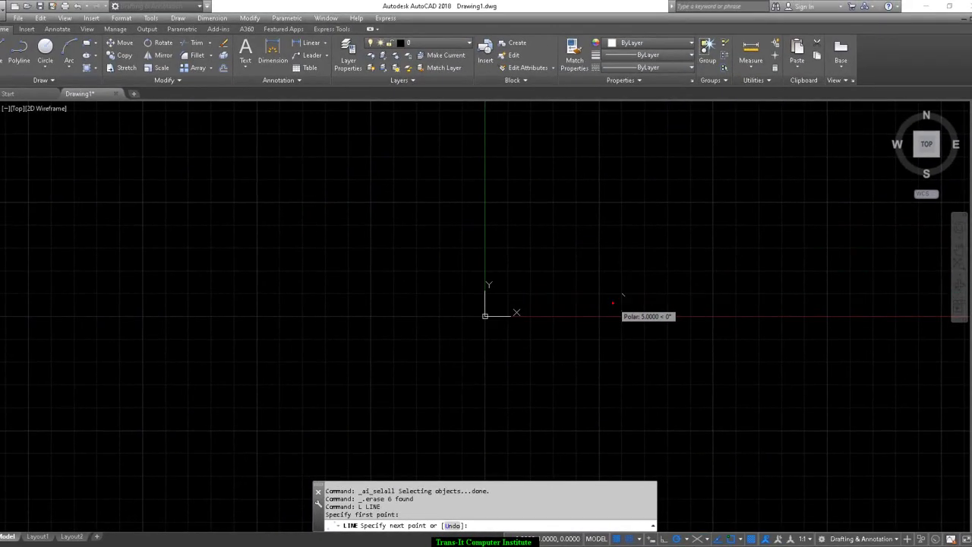
left_click(621, 293)
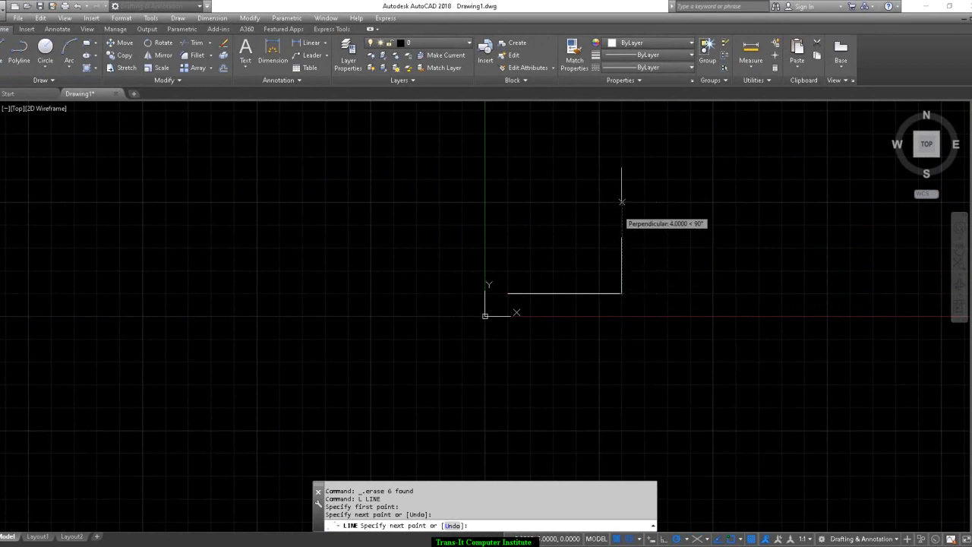
left_click(621, 156)
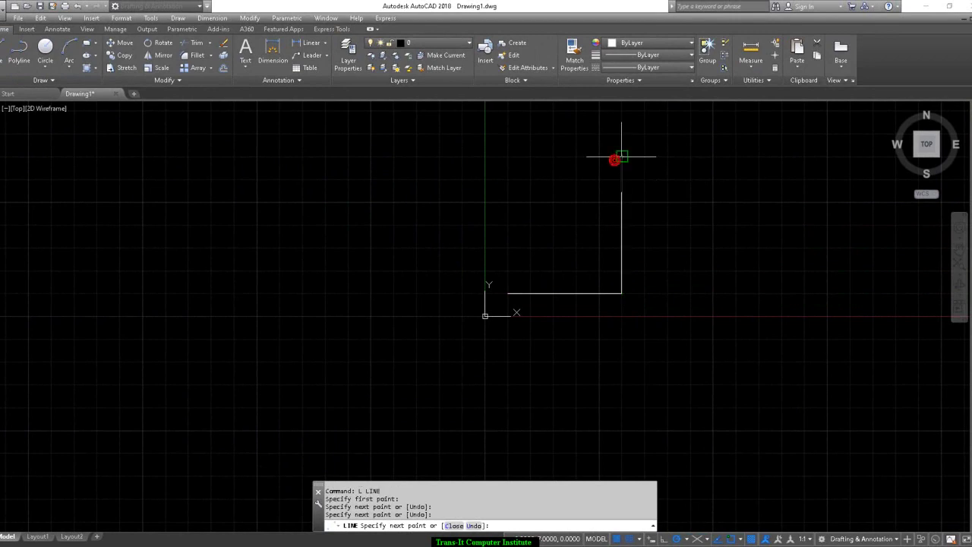
left_click(576, 157)
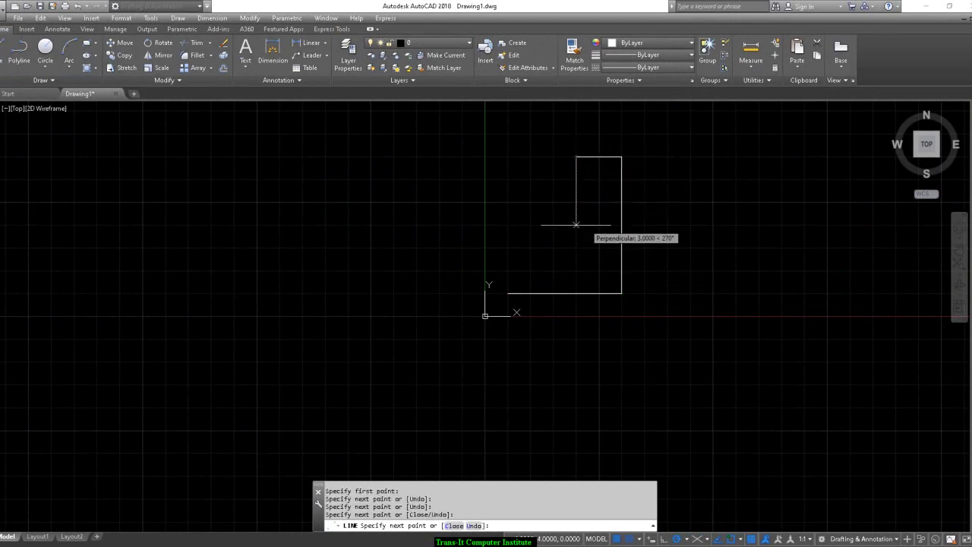
left_click(576, 225)
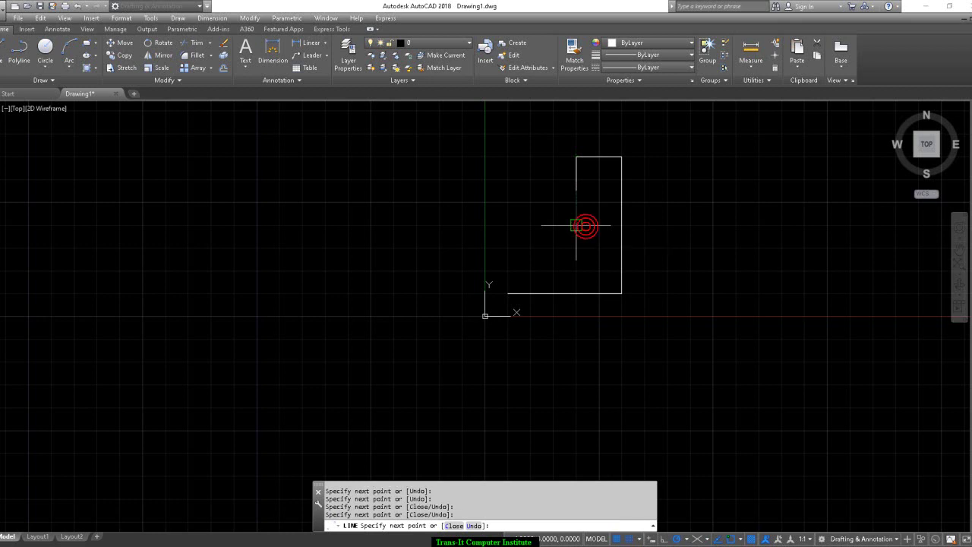
left_click(508, 225)
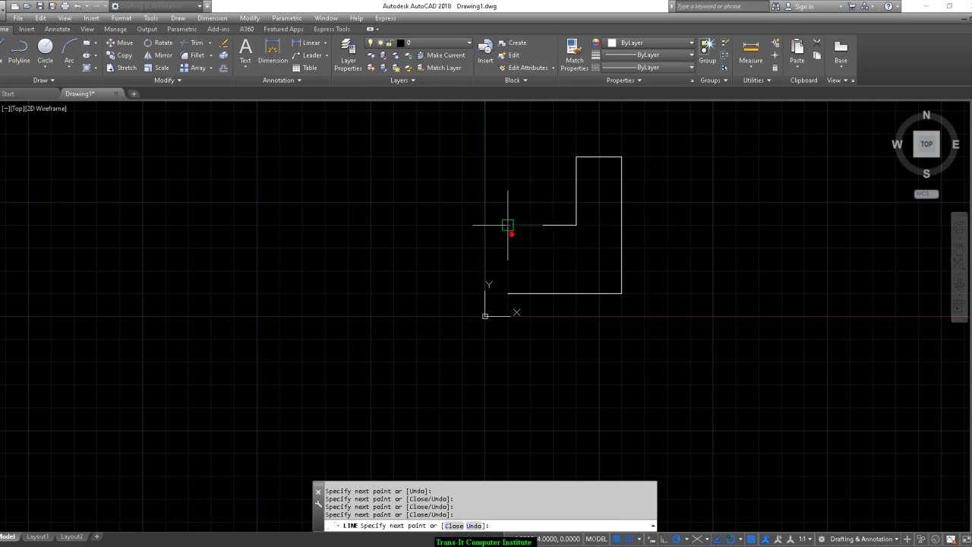
left_click(509, 293)
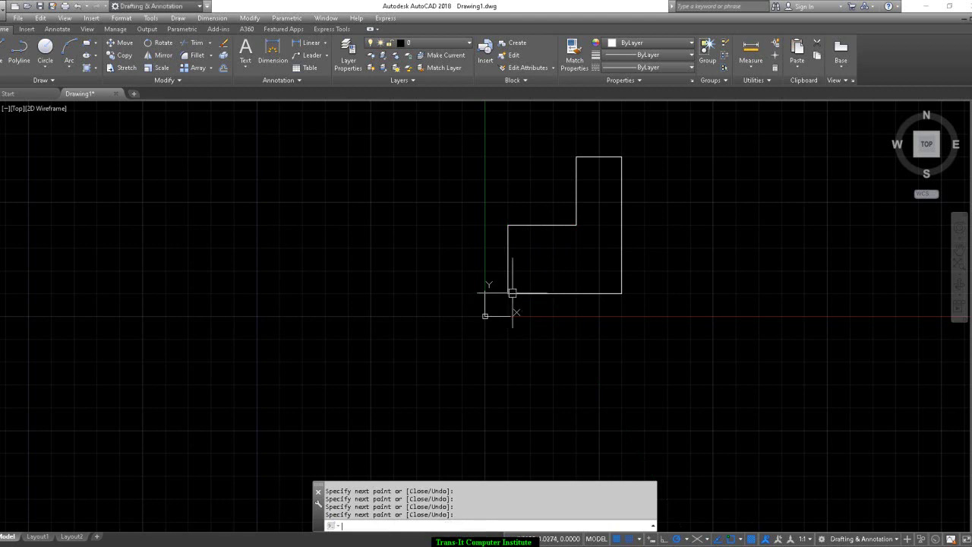
key("Return")
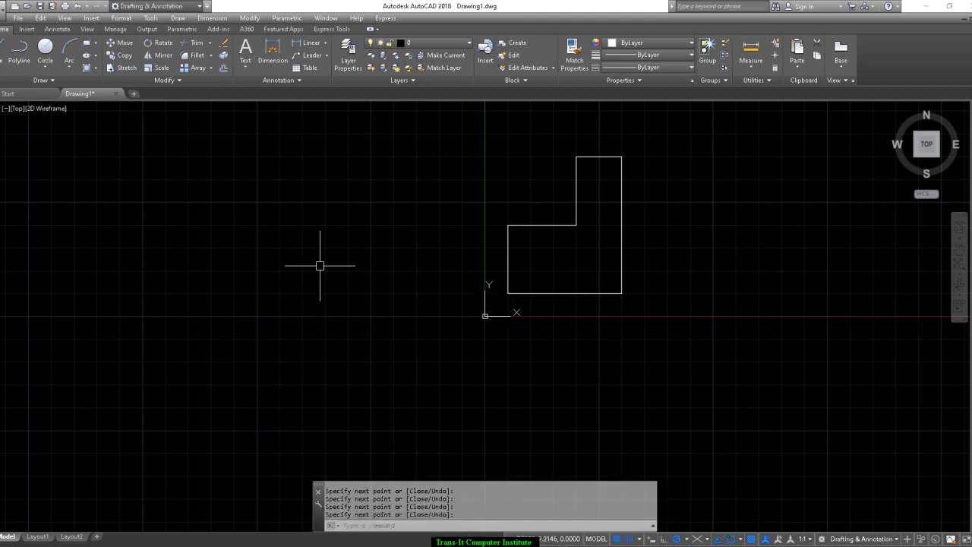
Add linear dimensions to the outline's bottom edge, 4 units below it, and to its long right edge, 7 units to the right
left_click(301, 47)
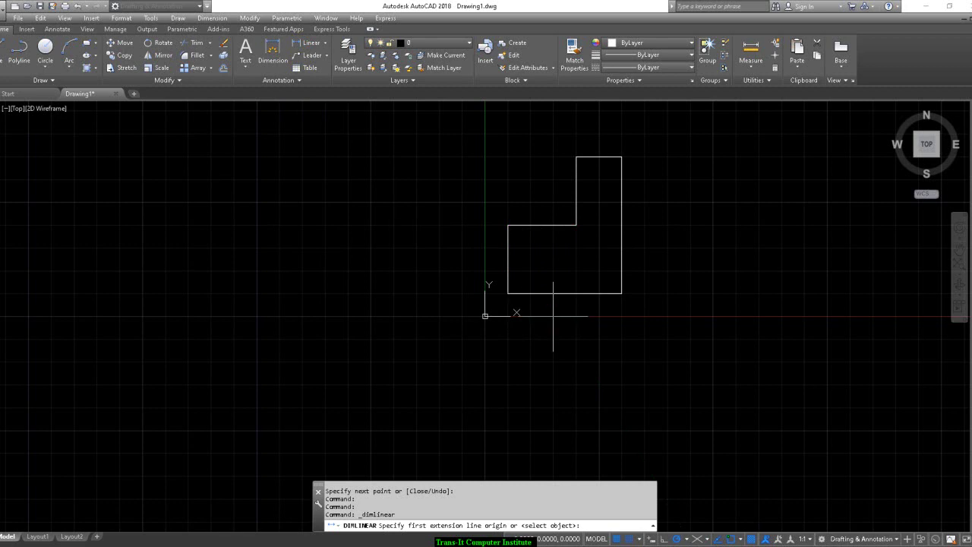
left_click(509, 293)
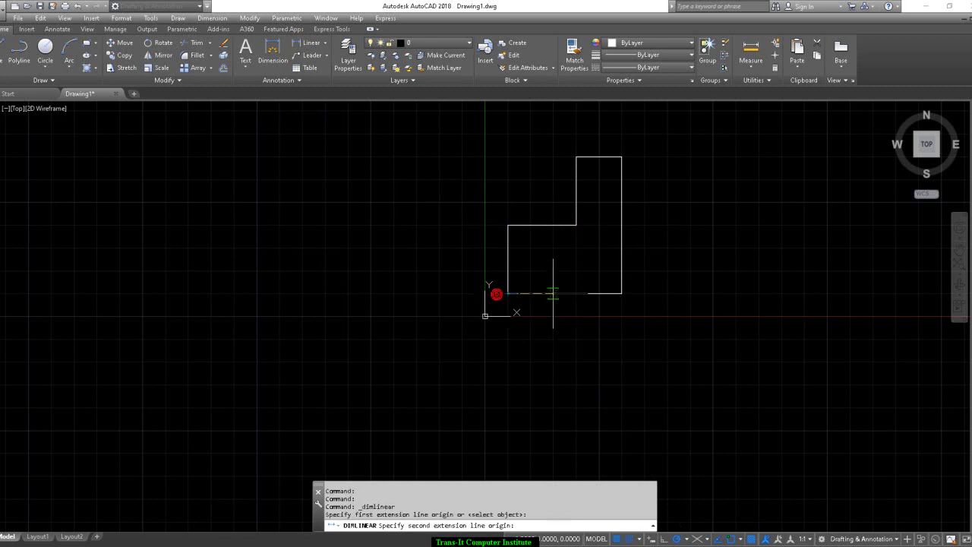
left_click(621, 293)
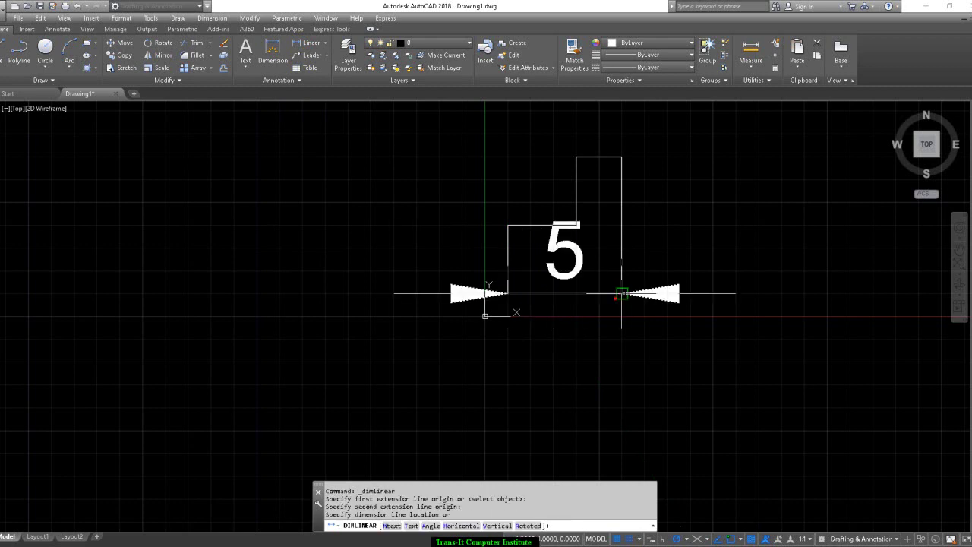
left_click(580, 383)
key("Return")
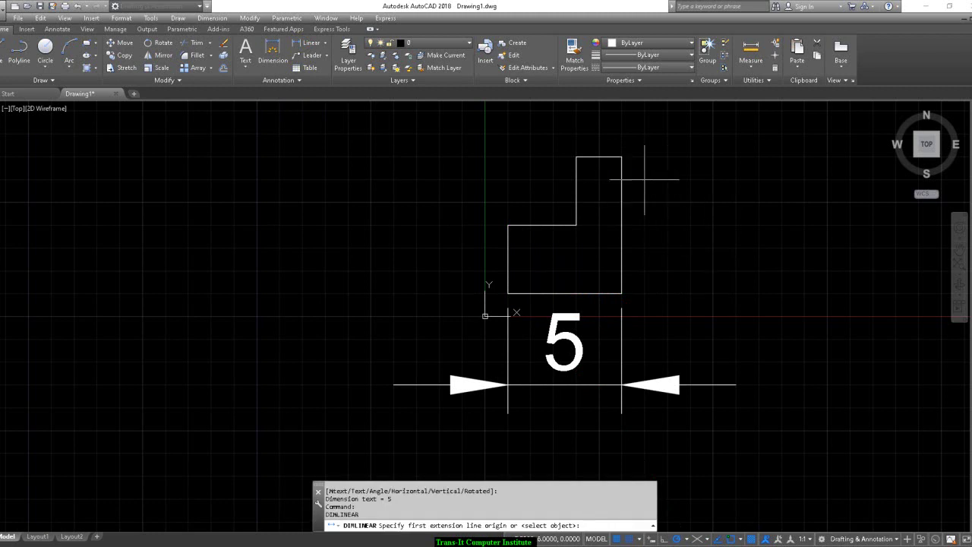
left_click(622, 157)
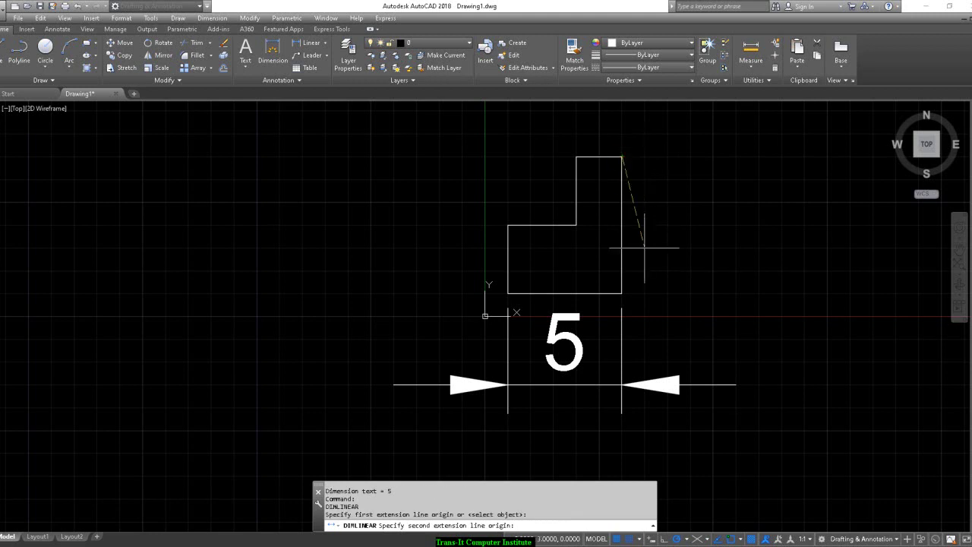
left_click(622, 293)
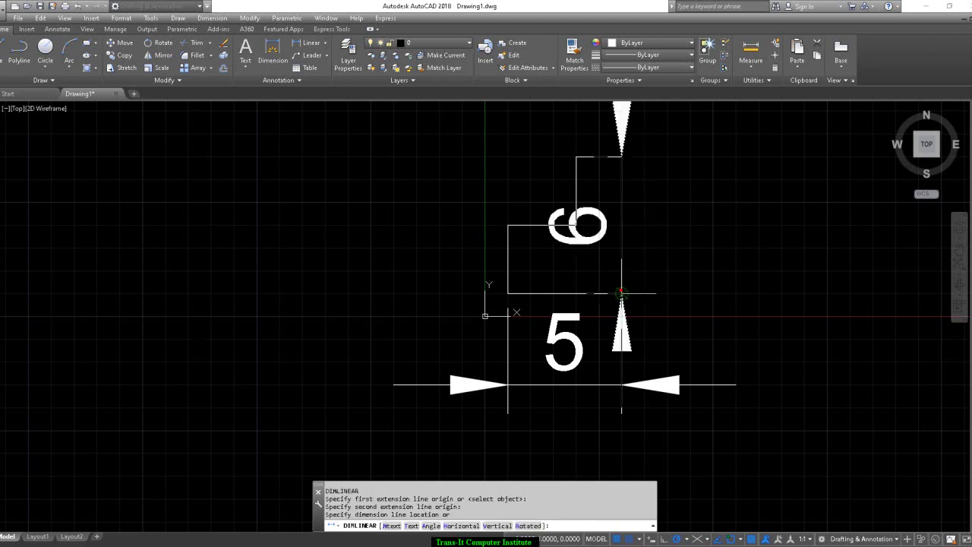
left_click(782, 248)
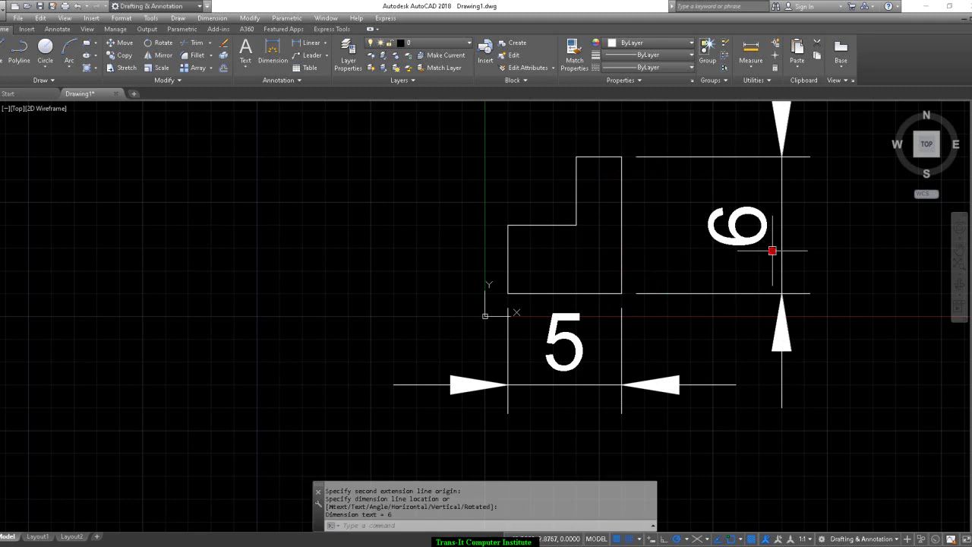
Add linear dimensions to the outline's short top edge, 2 units above it, and to its lower left edge, 8 units to the left
key("Return")
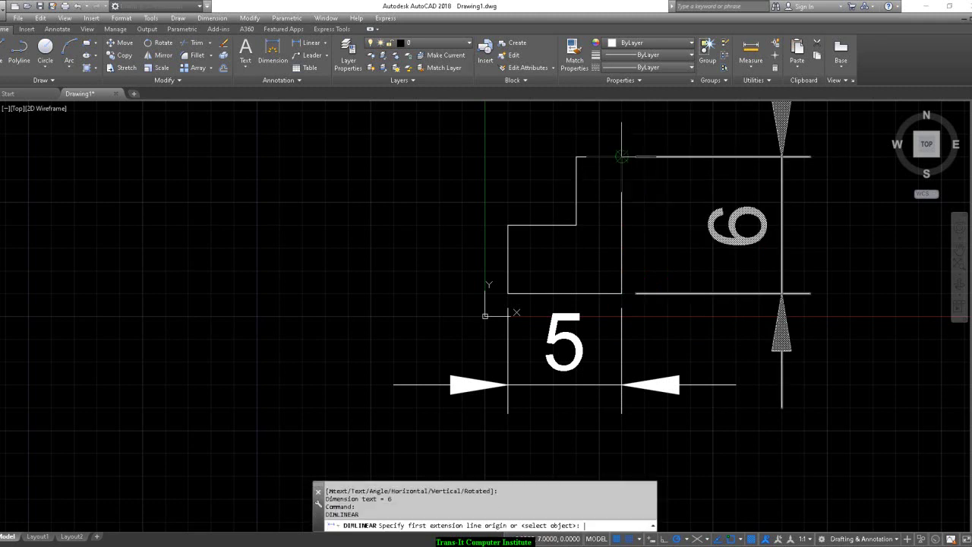
left_click(621, 158)
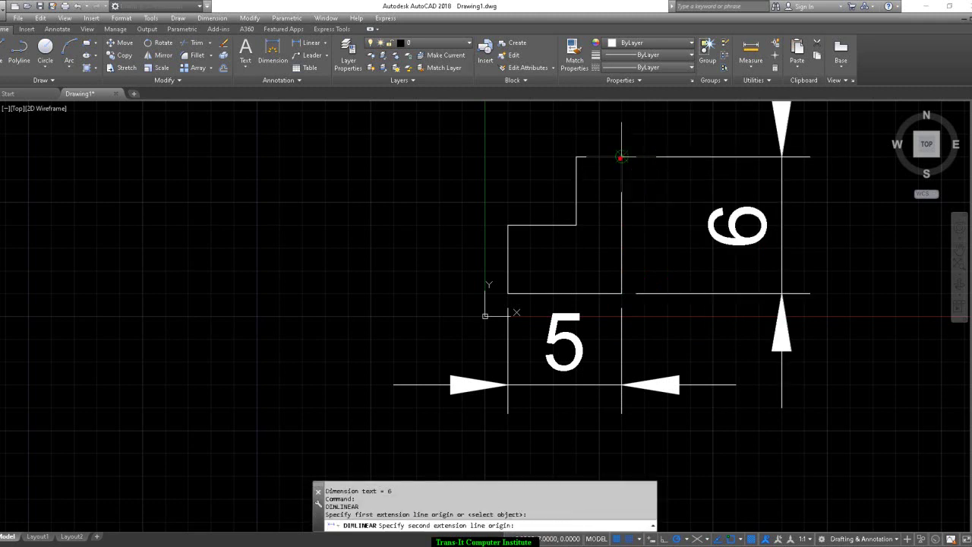
left_click(576, 156)
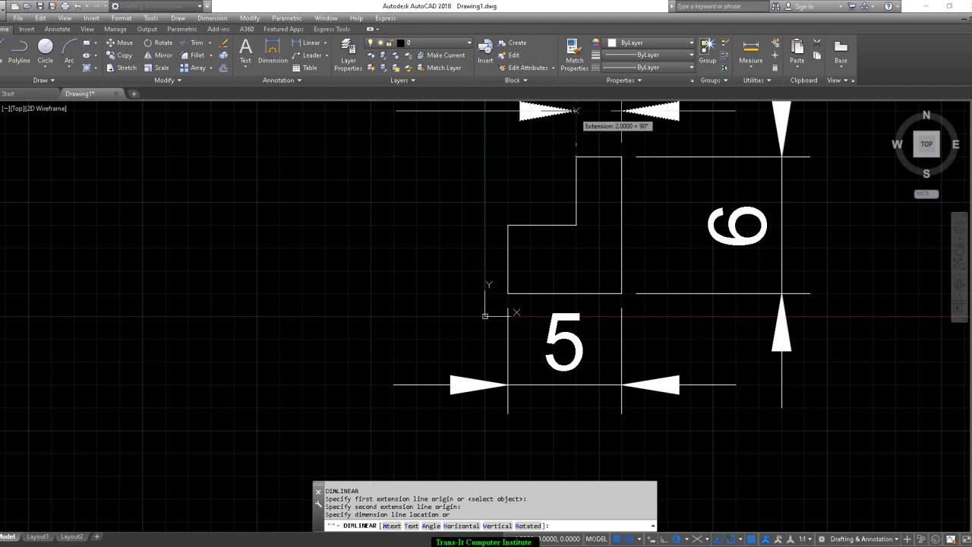
left_click(576, 111)
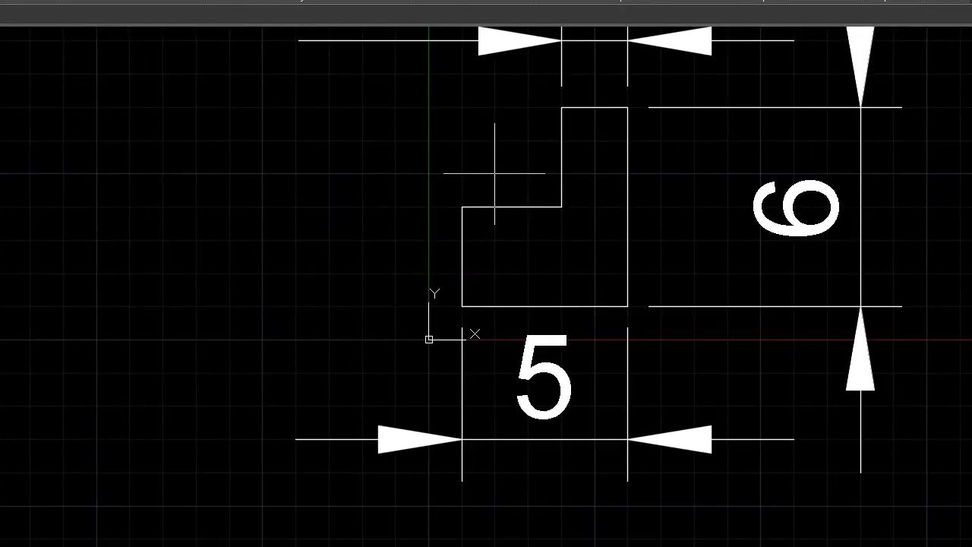
left_click(462, 206)
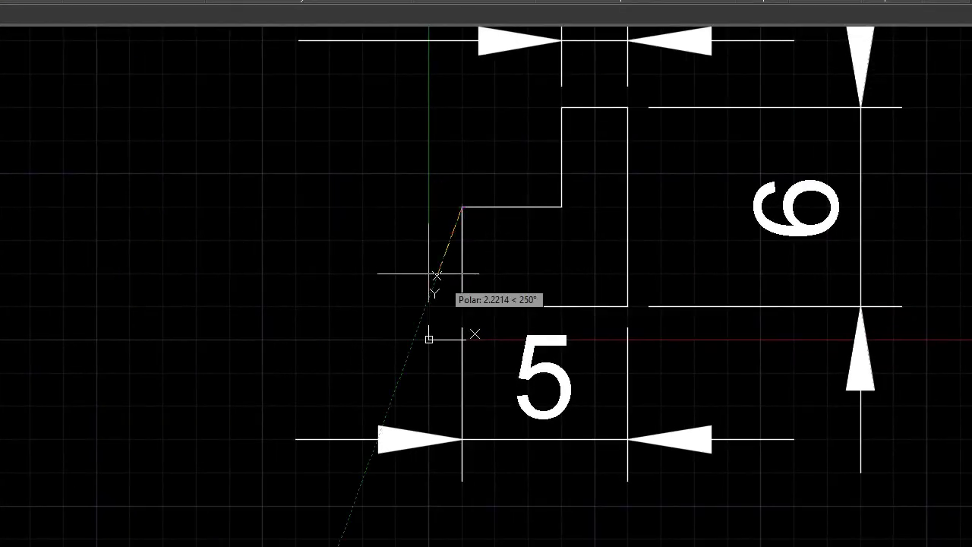
left_click(462, 306)
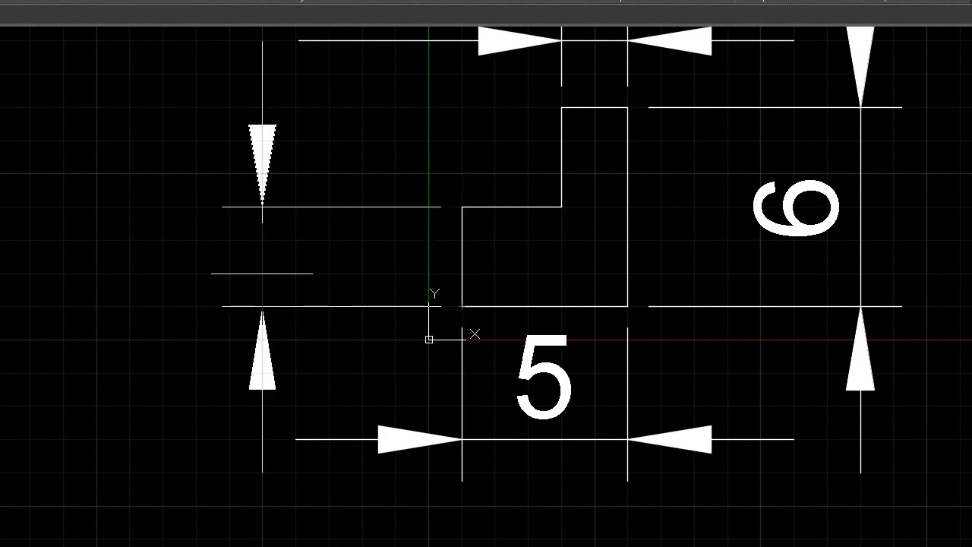
left_click(197, 287)
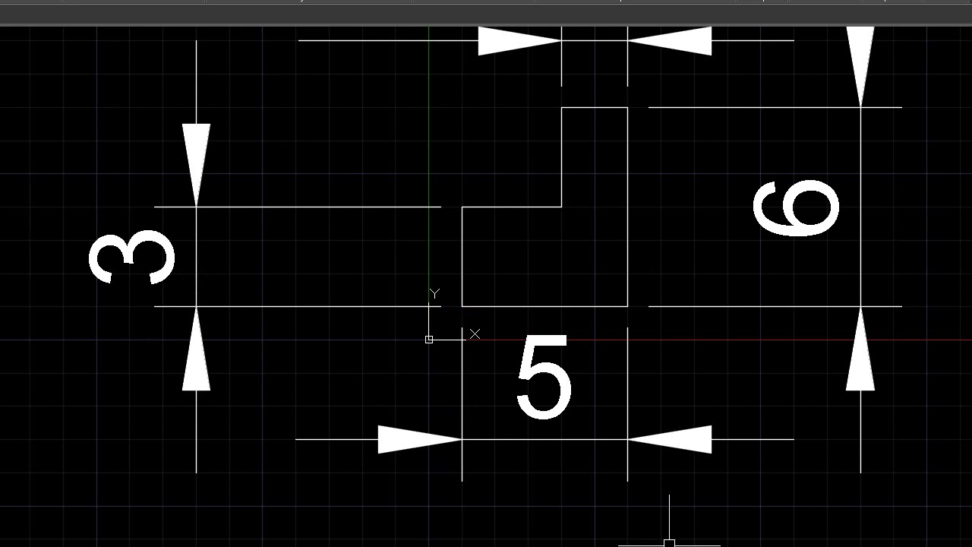
Turn grid snap off in the drafting settings, keeping the grid display on, and apply the change
left_click(670, 545)
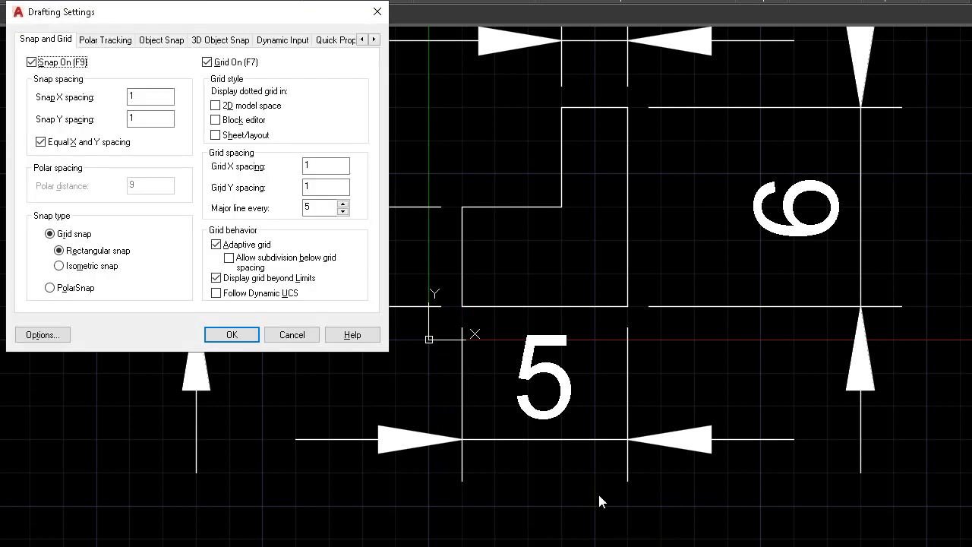
left_click(52, 70)
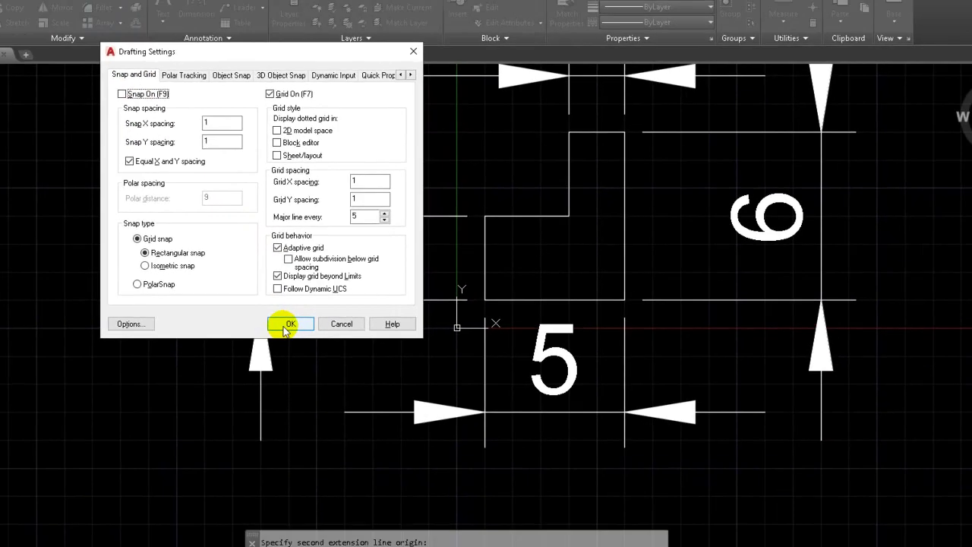
left_click(232, 335)
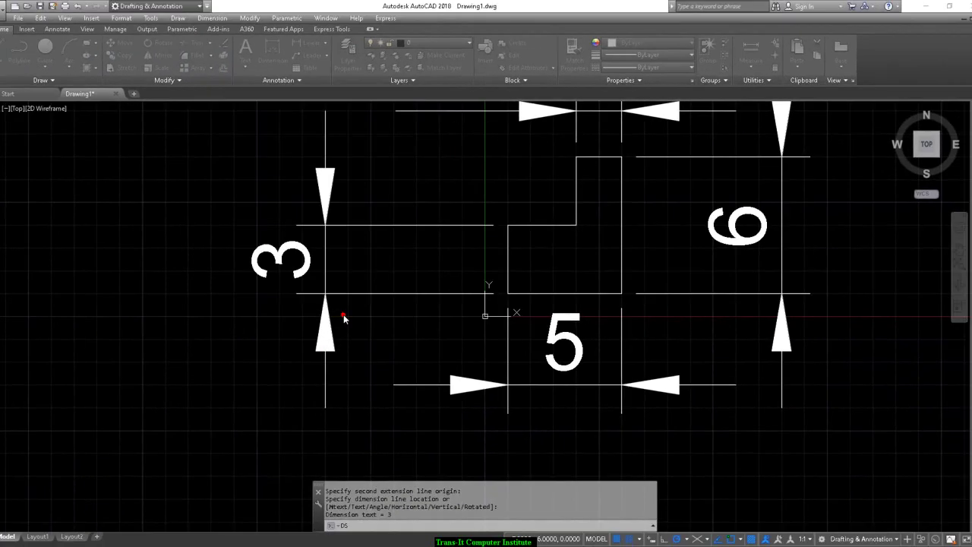
Draw an irregular open chain of lines freehand from beside the lower left edge's dimension into the L-shaped outline, turning the grid display off
type("L")
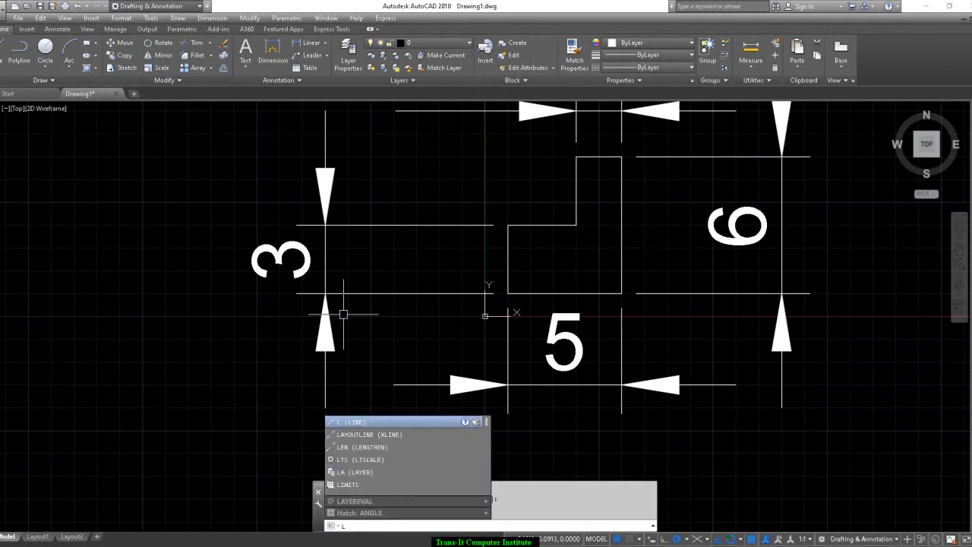
key("Return")
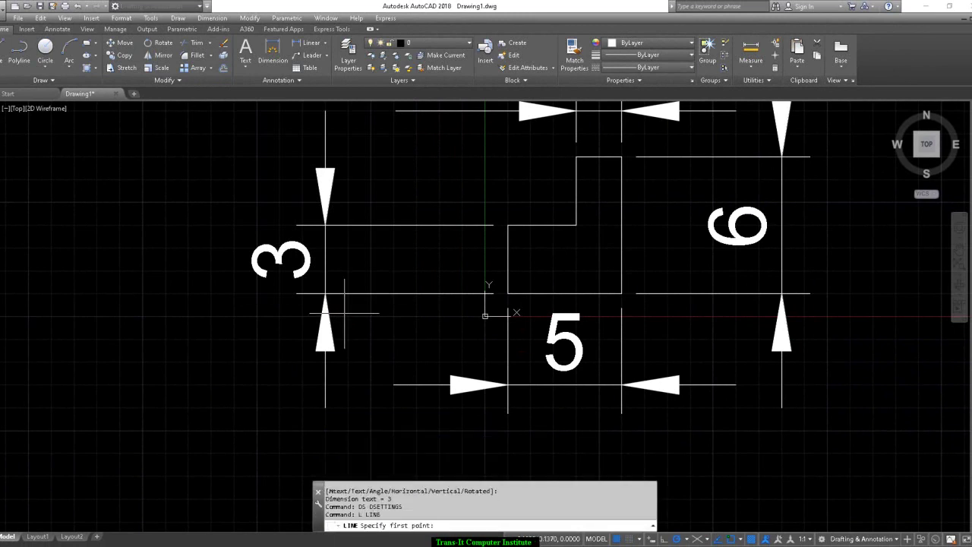
left_click(360, 257)
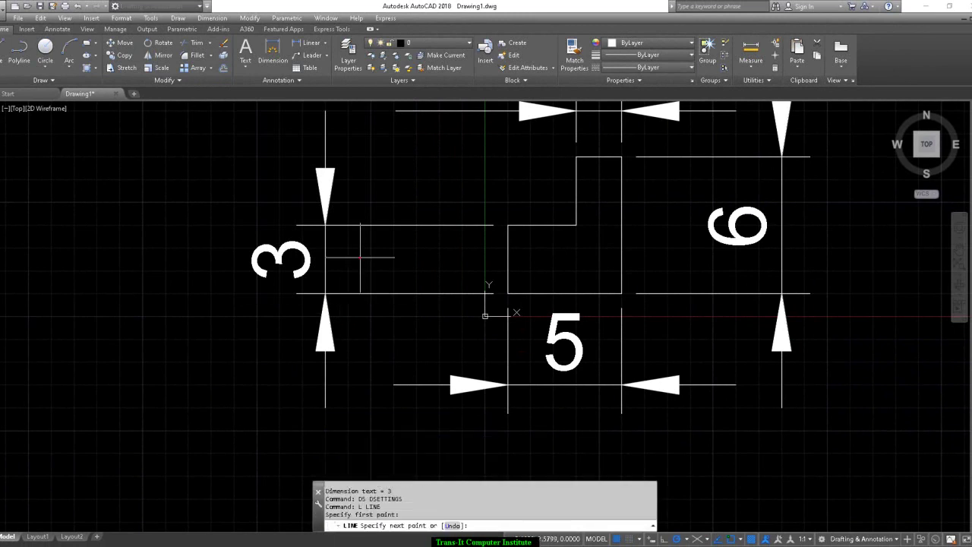
left_click(404, 169)
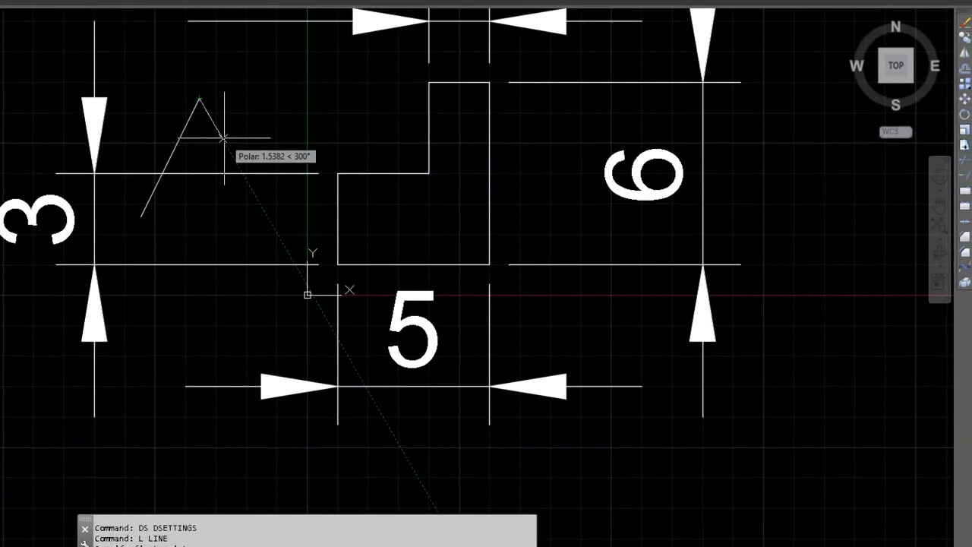
left_click(224, 139)
left_click(288, 101)
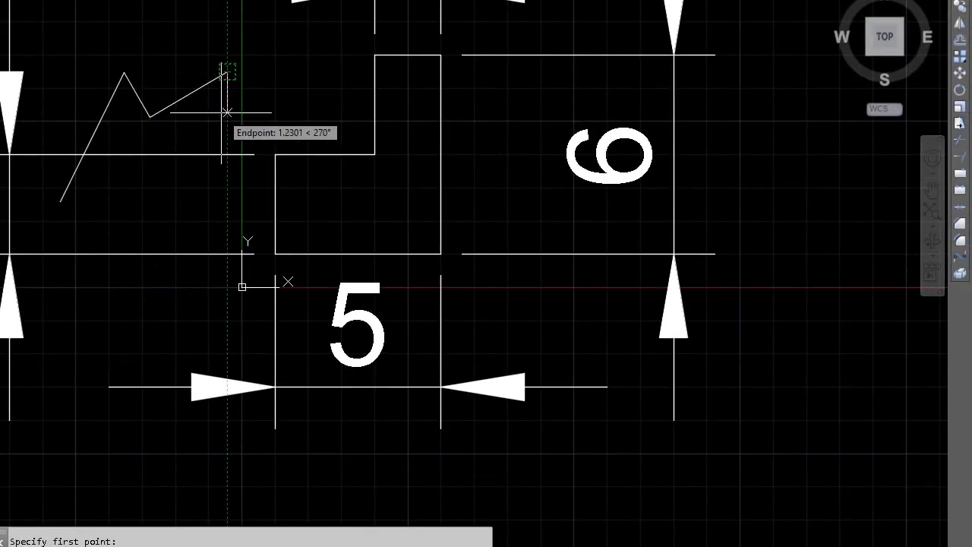
left_click(227, 73)
left_click(226, 111)
left_click(198, 118)
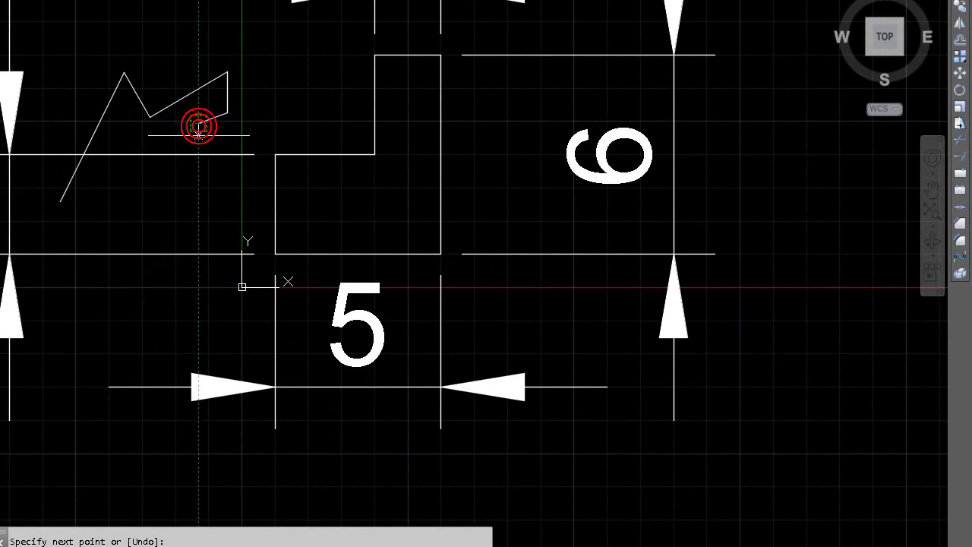
left_click(198, 167)
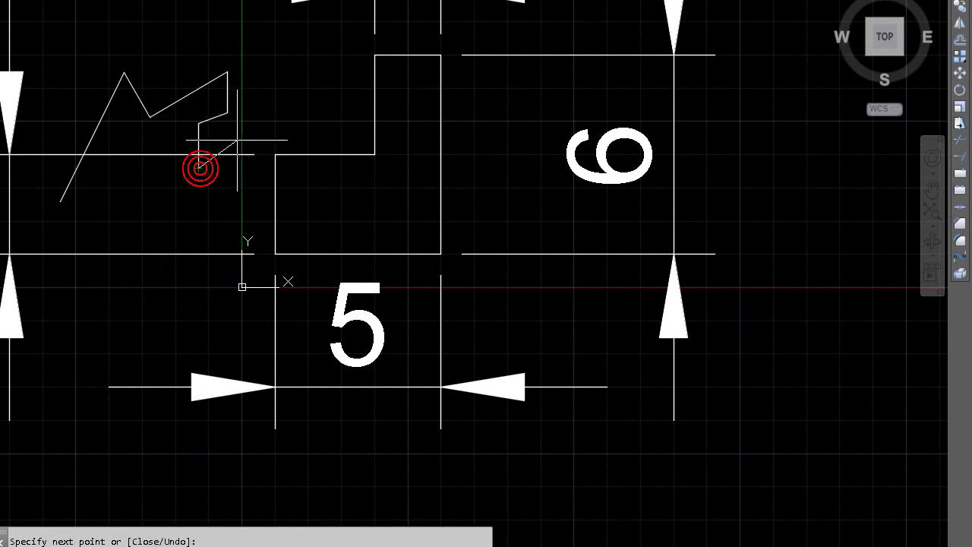
left_click(250, 106)
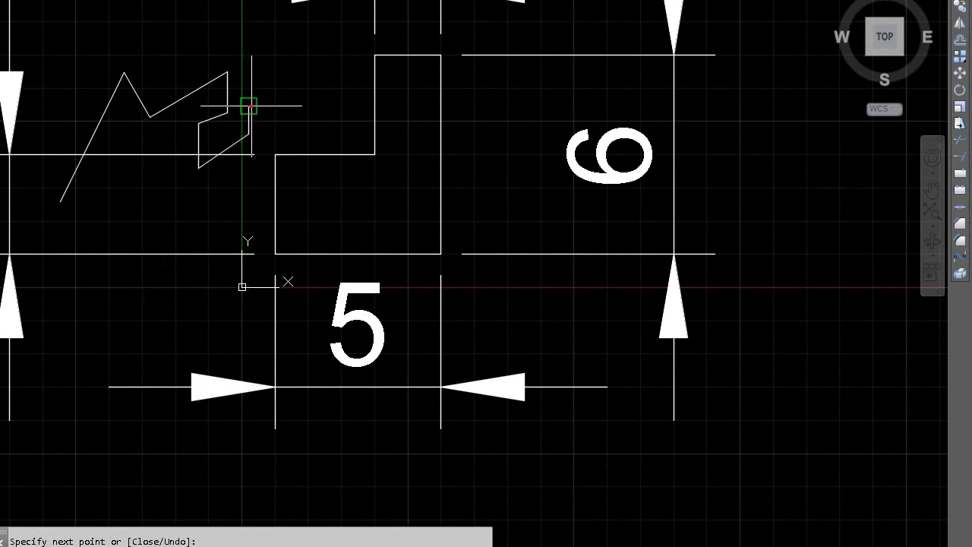
left_click(295, 107)
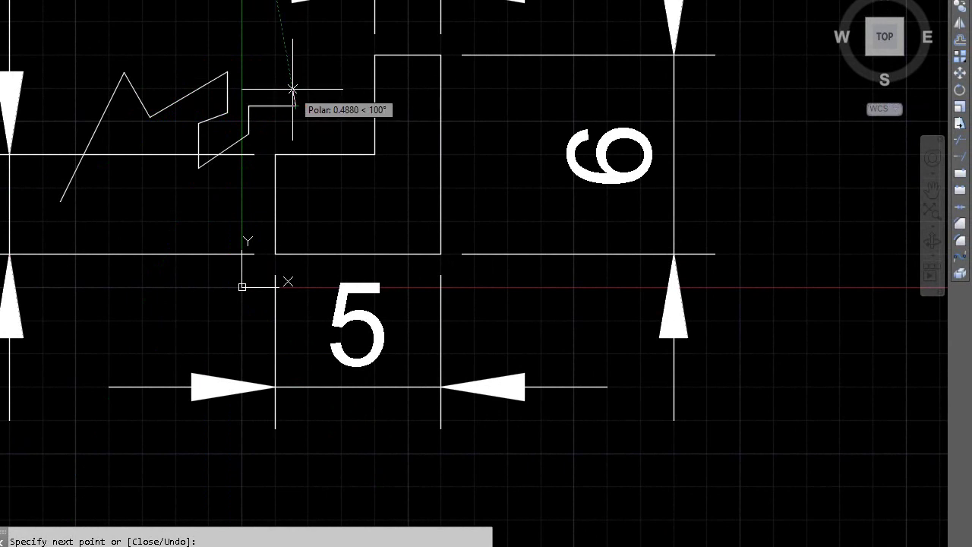
left_click(294, 87)
left_click(267, 87)
left_click(264, 59)
left_click(296, 54)
left_click(309, 74)
left_click(314, 89)
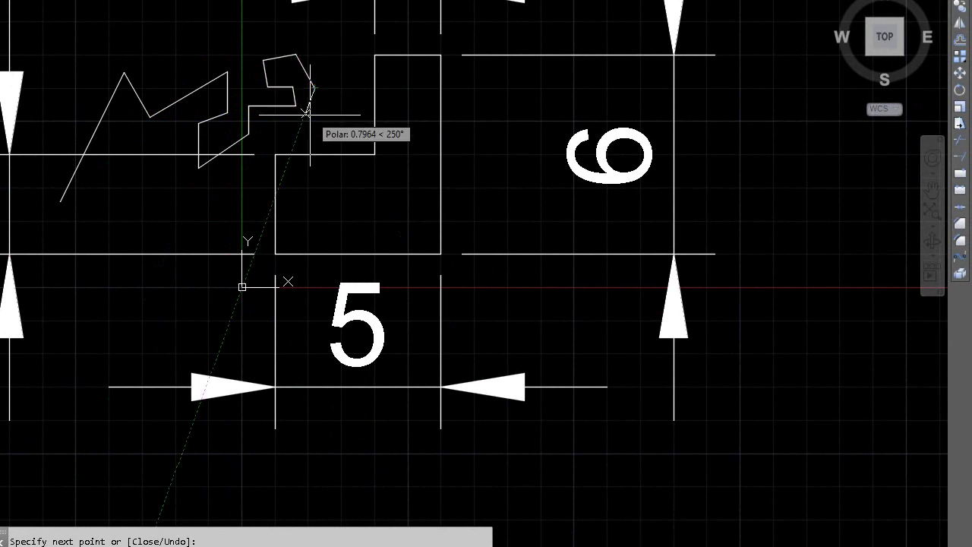
left_click(308, 113)
left_click(326, 115)
left_click(326, 123)
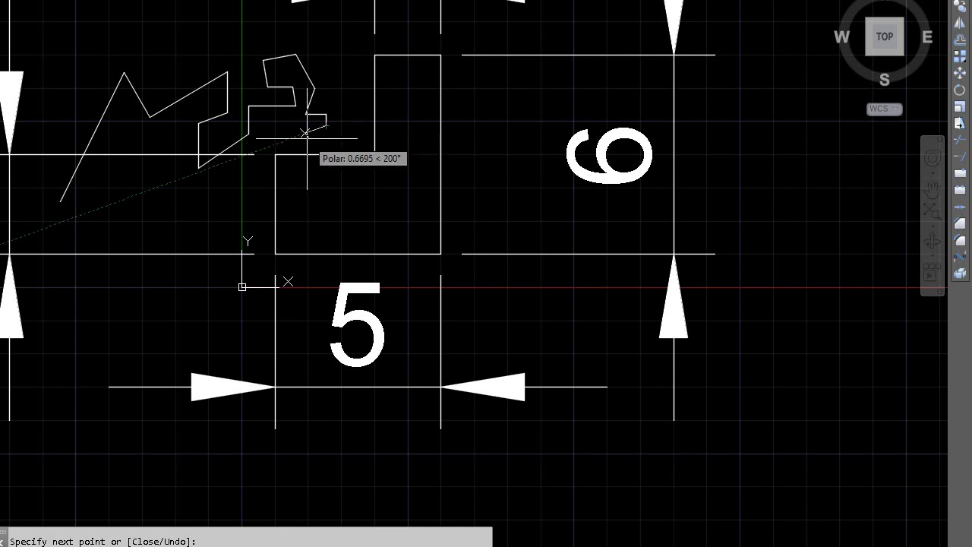
left_click(344, 184)
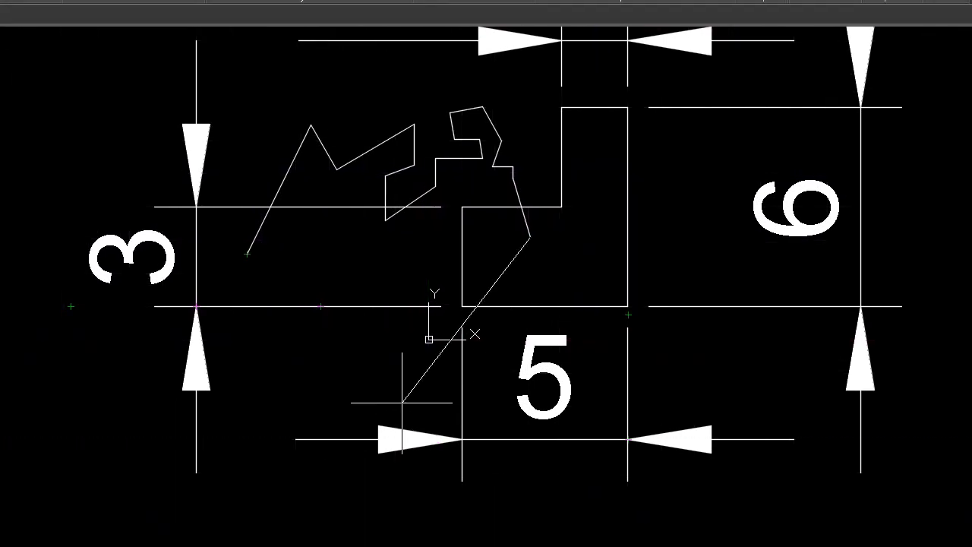
key("Return")
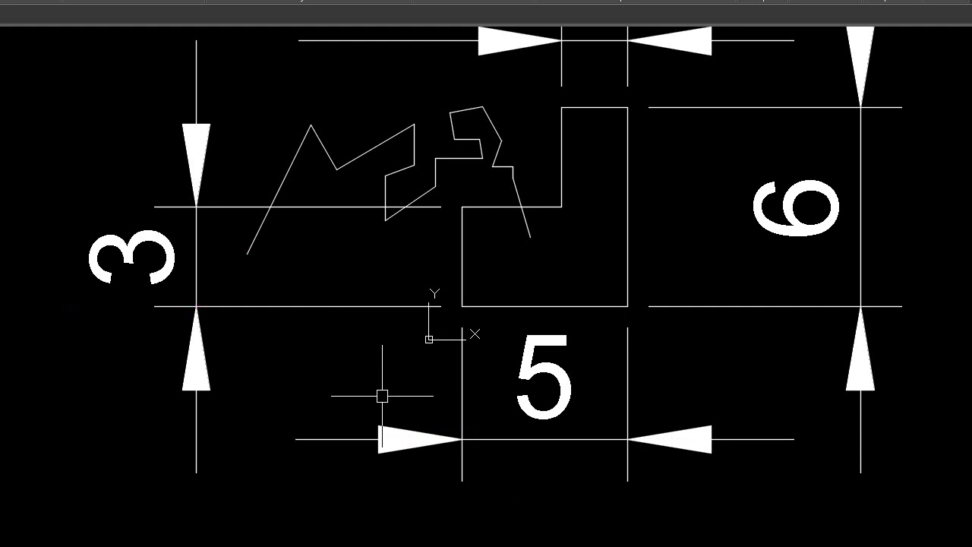
Set the snap type to Isometric snap in the drafting settings and apply the change
type("ds")
key("Return")
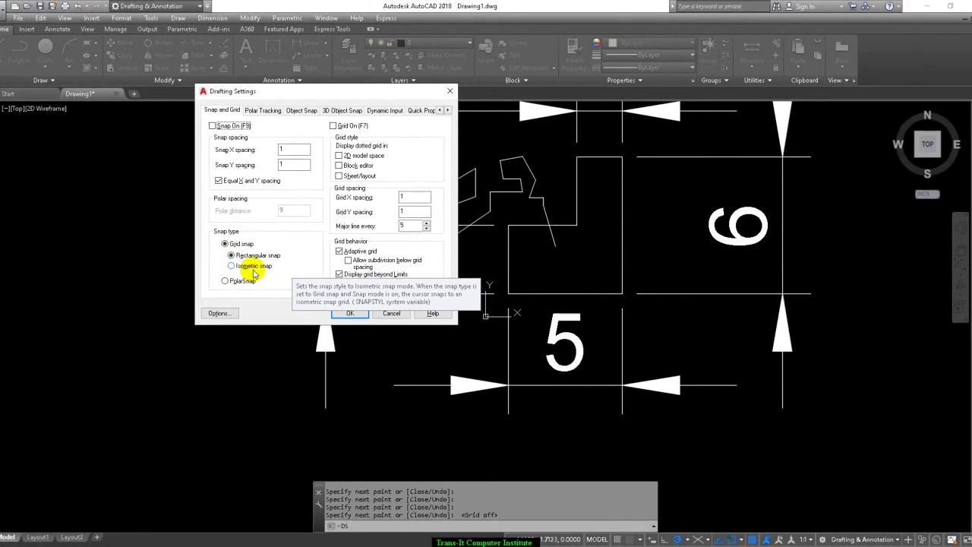
left_click(377, 362)
left_click(350, 313)
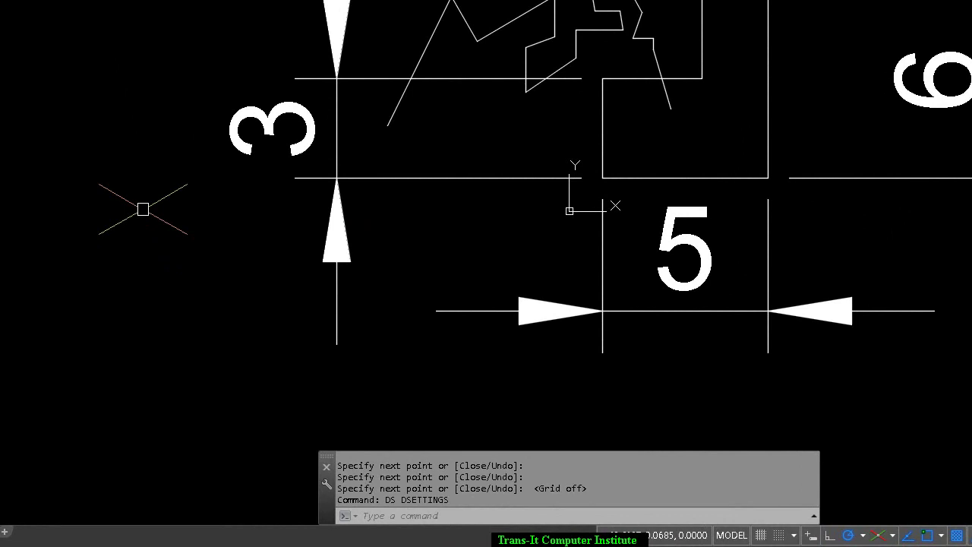
Toggle Dynamic UCS off and back on, and cycle through the isometric drawing planes, ending on Isoplane Right
key("F6")
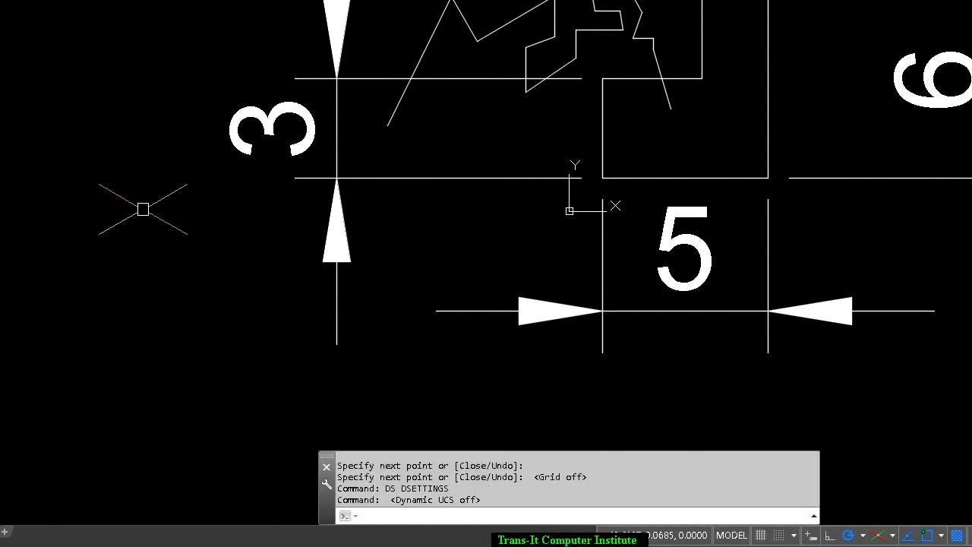
key("F6")
key("F5")
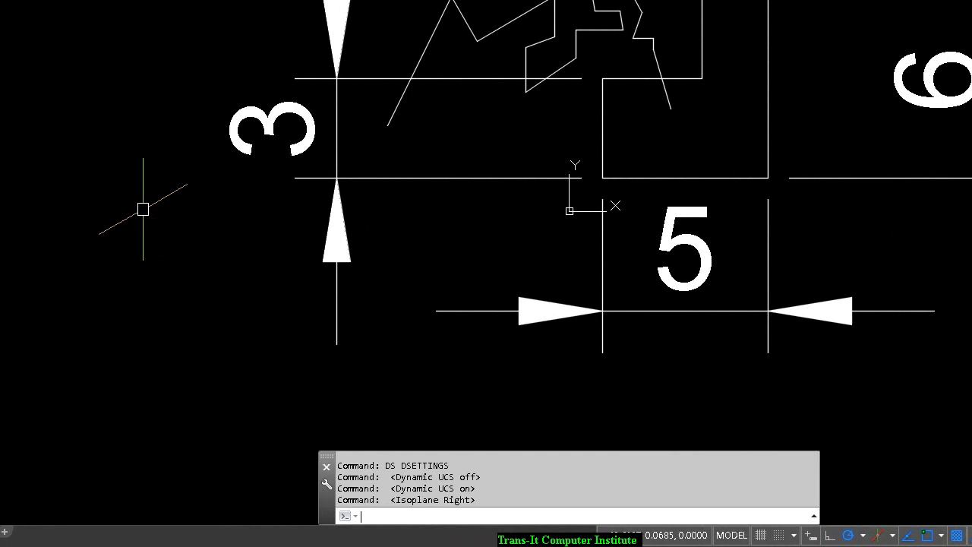
key("F5")
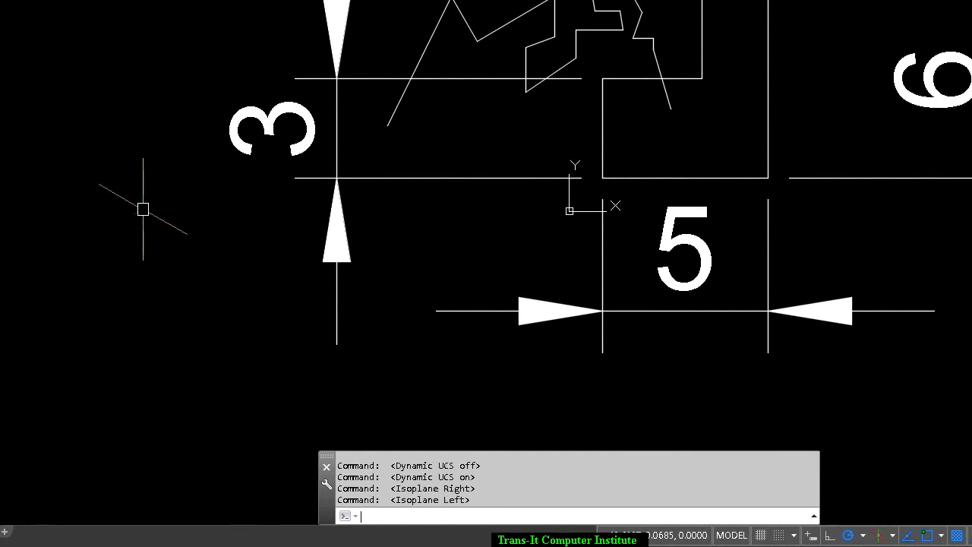
key("F5")
key("F5")
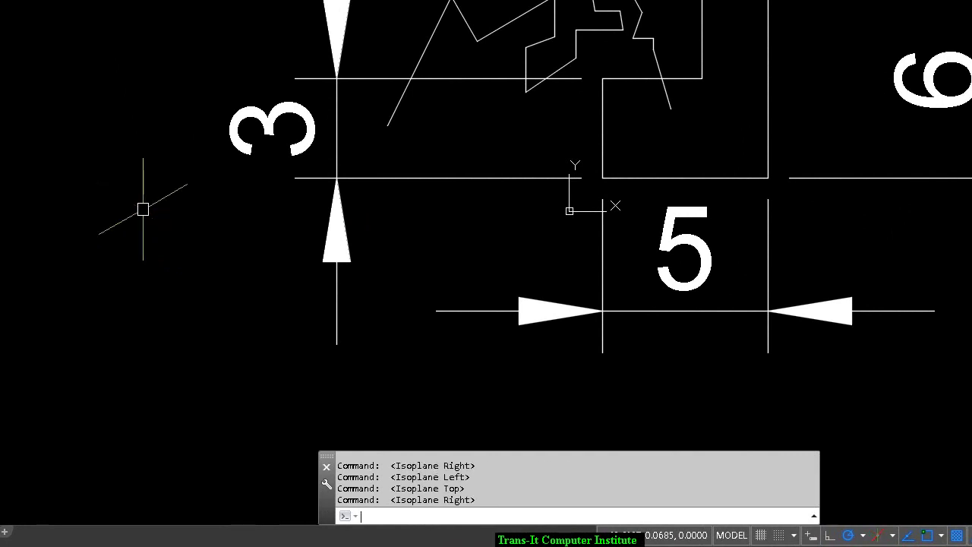
With ortho on, draw a closed isometric right face 3 units long and 2 units high, in the empty area beyond the vertical 3-unit dimension
type("ln")
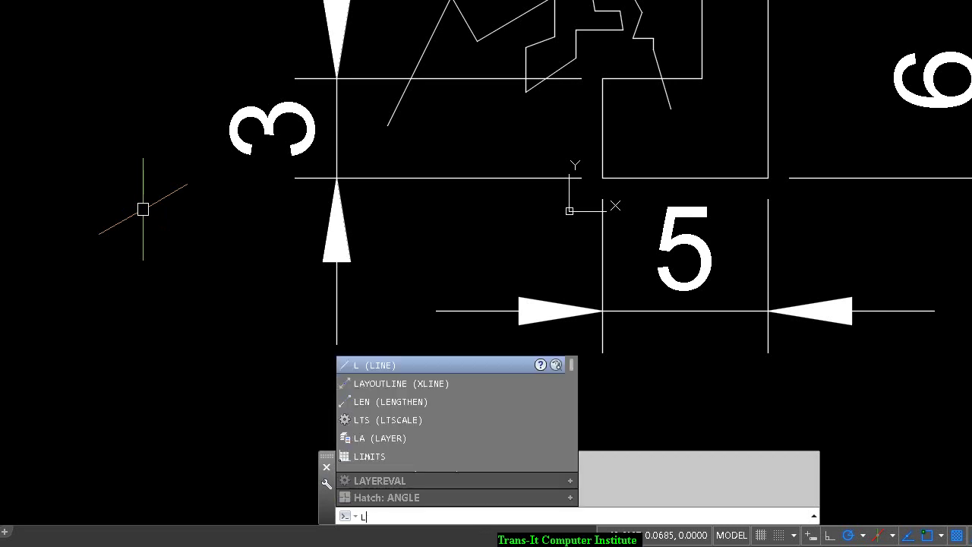
key("Return")
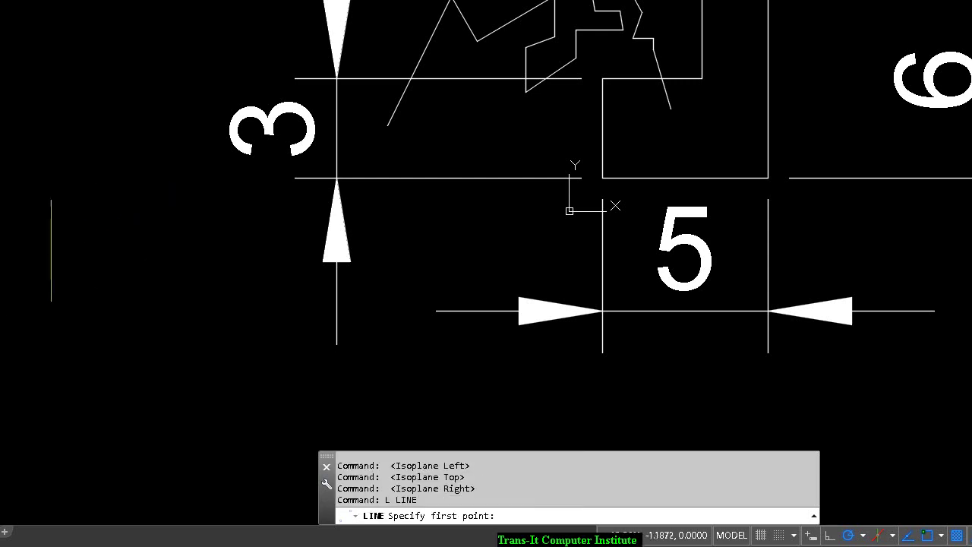
left_click(2, 266)
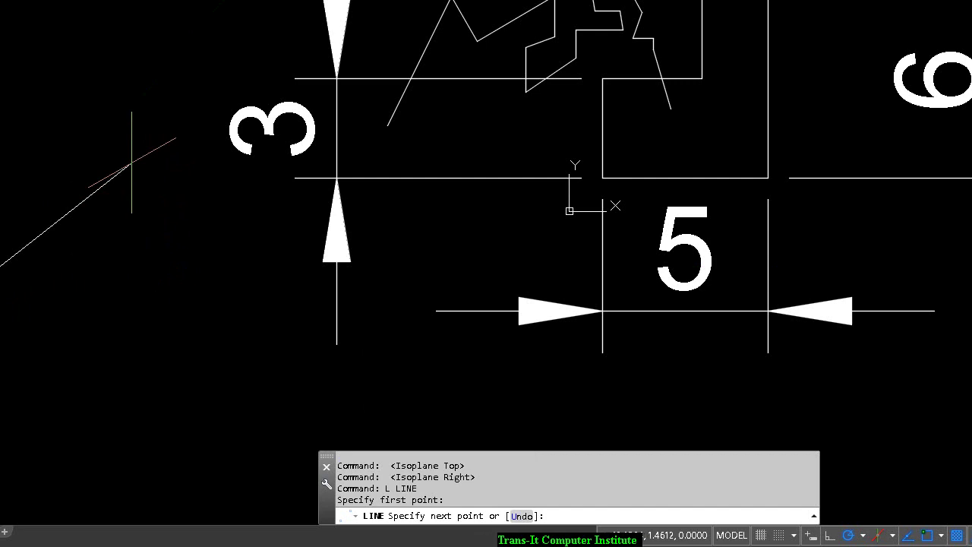
key("F8")
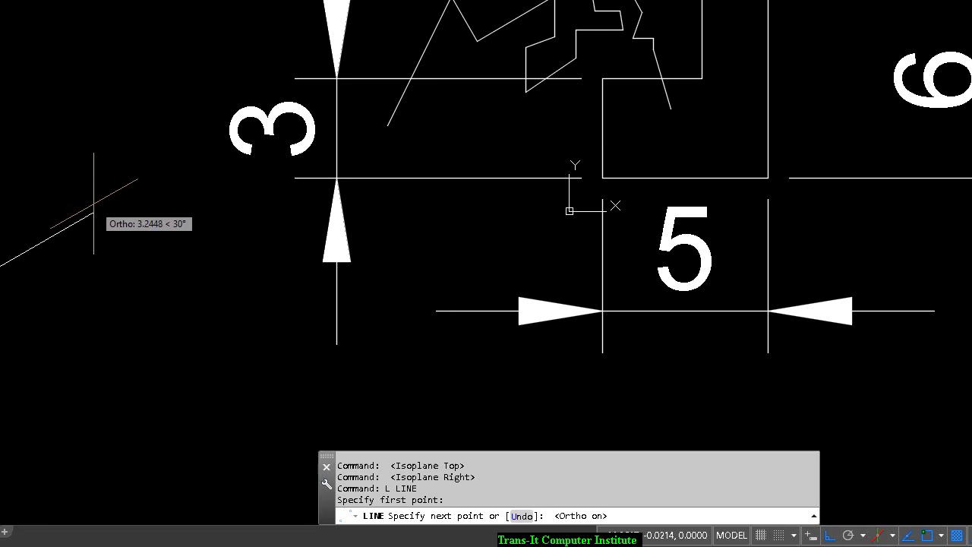
type("3")
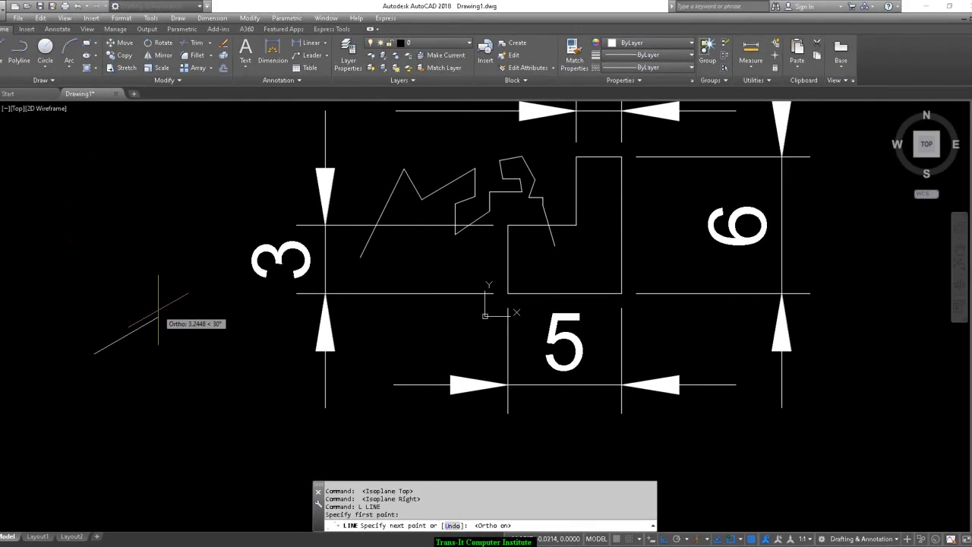
key("Return")
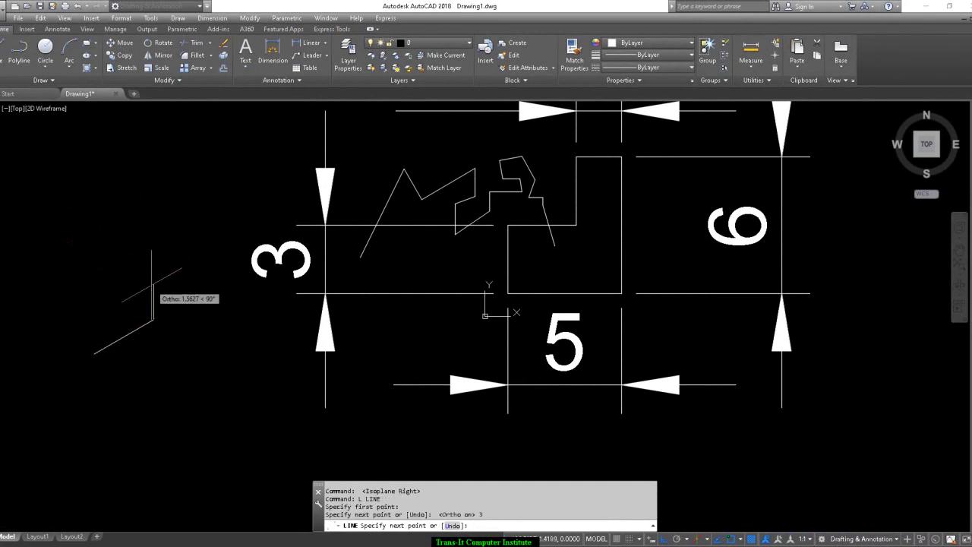
key("Return")
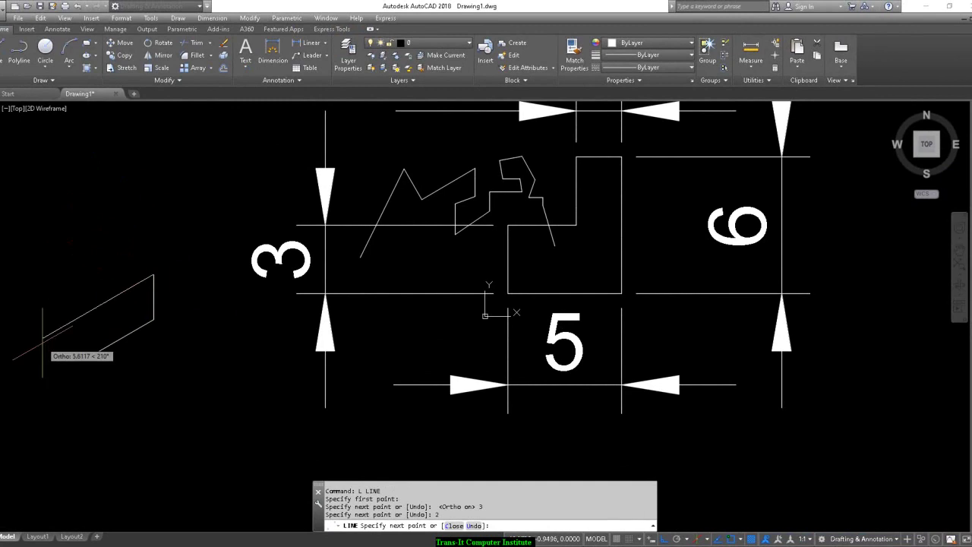
type("3")
key("Return")
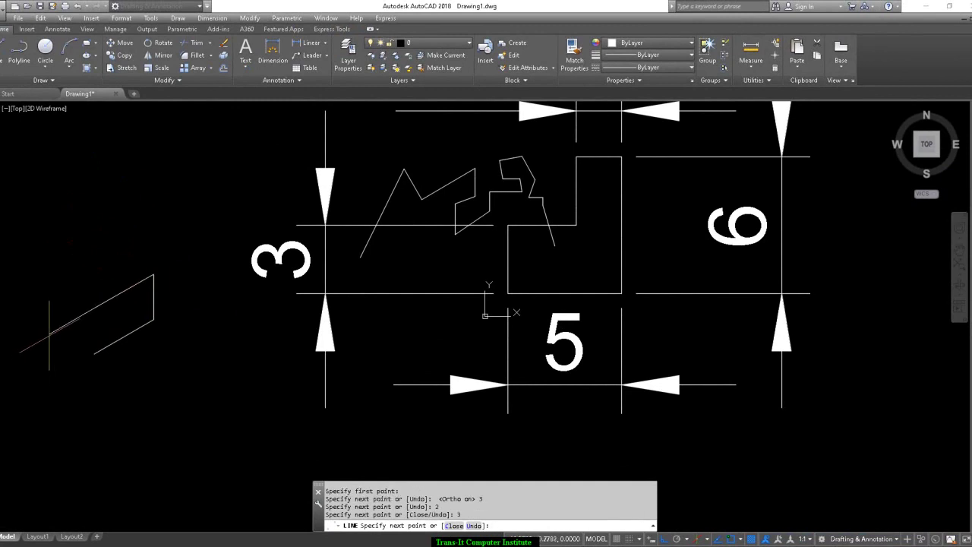
type("2")
key("Return")
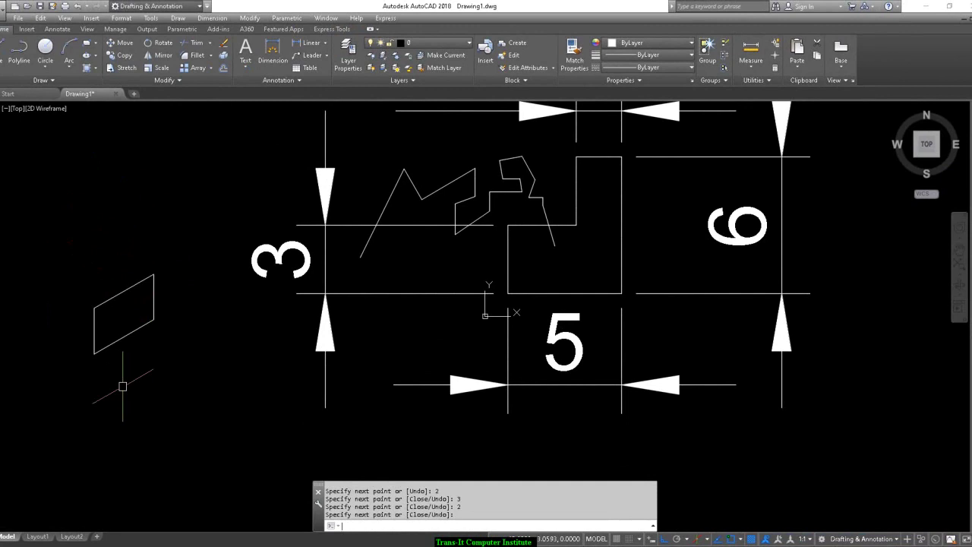
Switch to Isoplane Left and draw a 2 by 2 unit left face from the right face's lower left corner
key("F5")
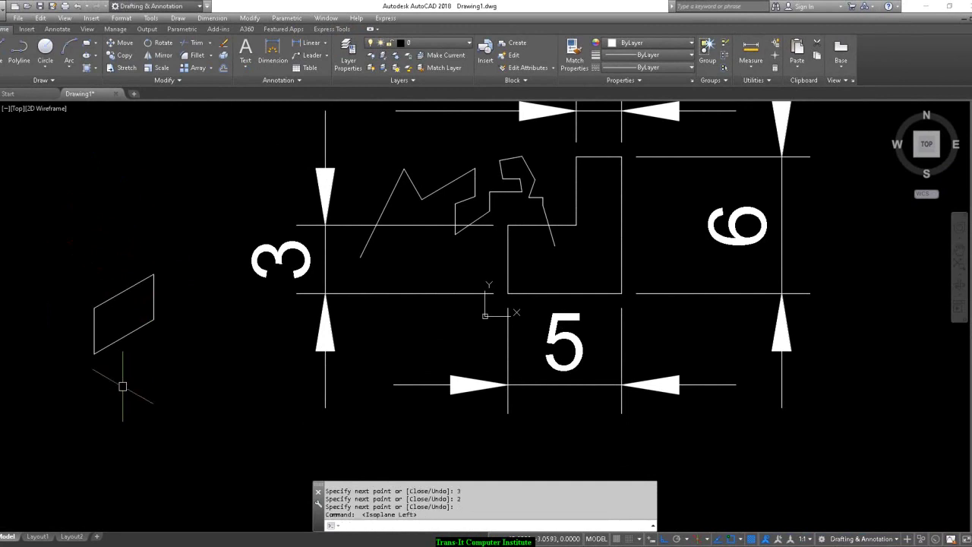
type("l")
key("Return")
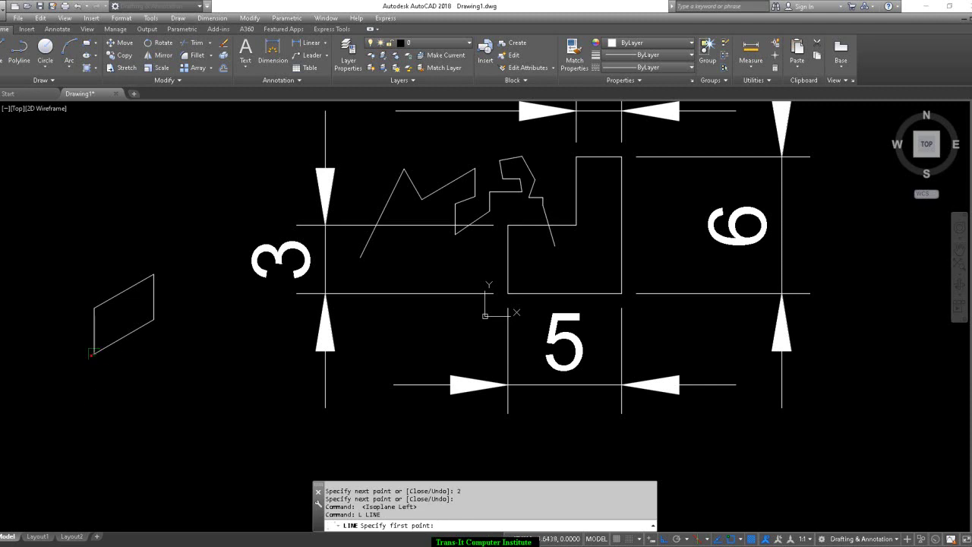
left_click(94, 354)
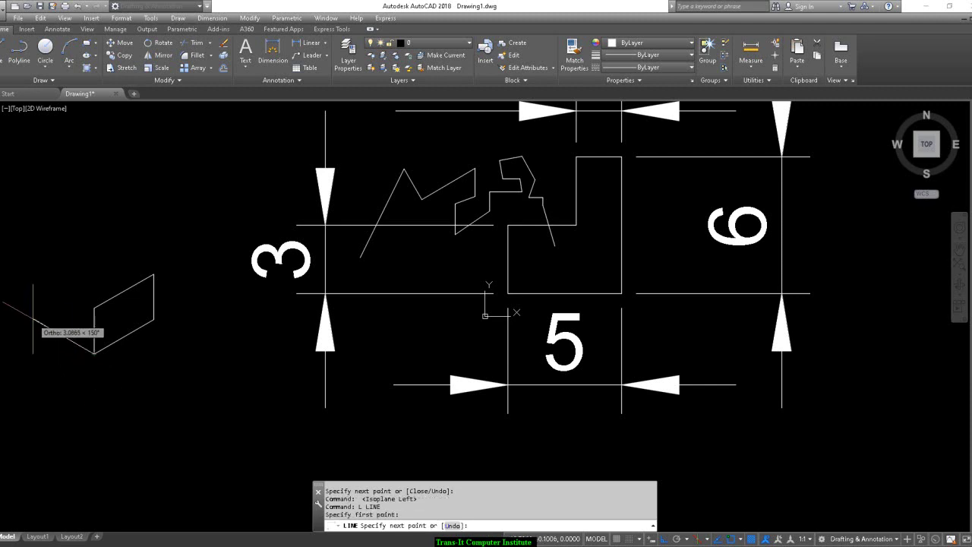
key("Return")
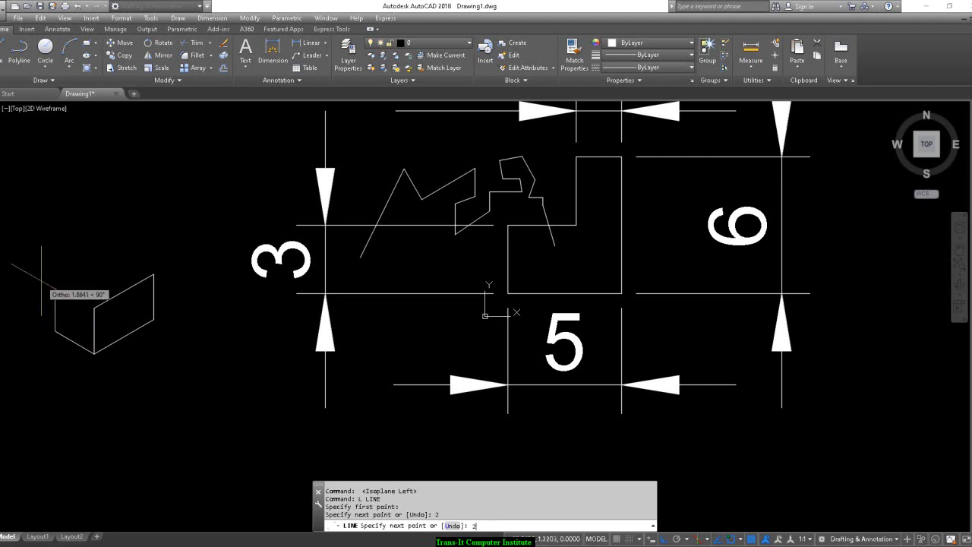
type("2")
key("Return")
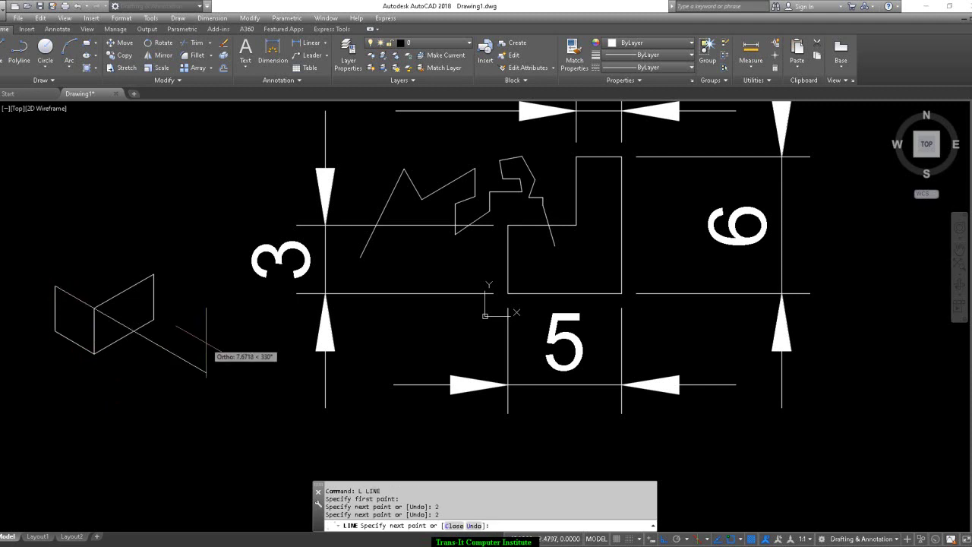
type("2")
key("Return")
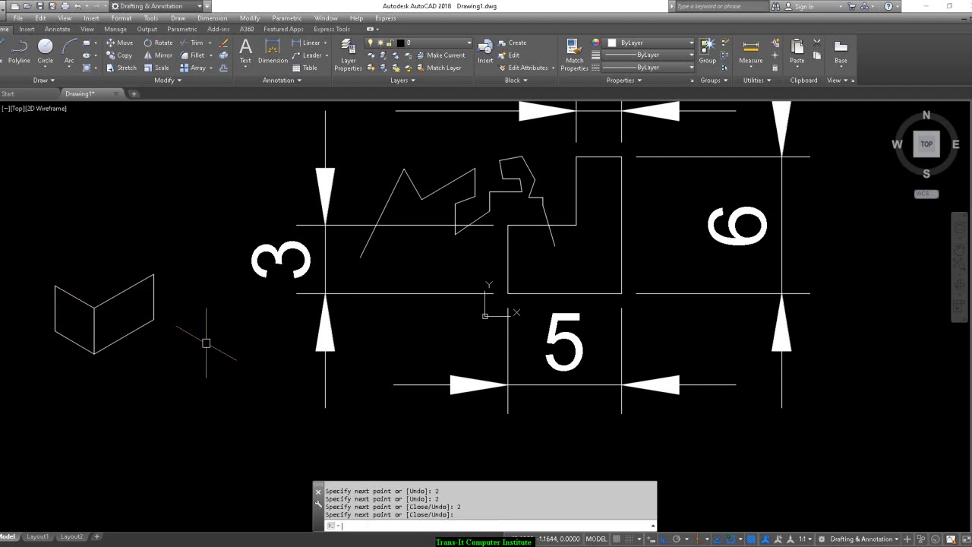
key("Return")
Switch to Isoplane Top and draw two 3-unit top edges from the right face's upper outer corner, closing onto the left face's upper corner
key("F5")
type("l")
key("Return")
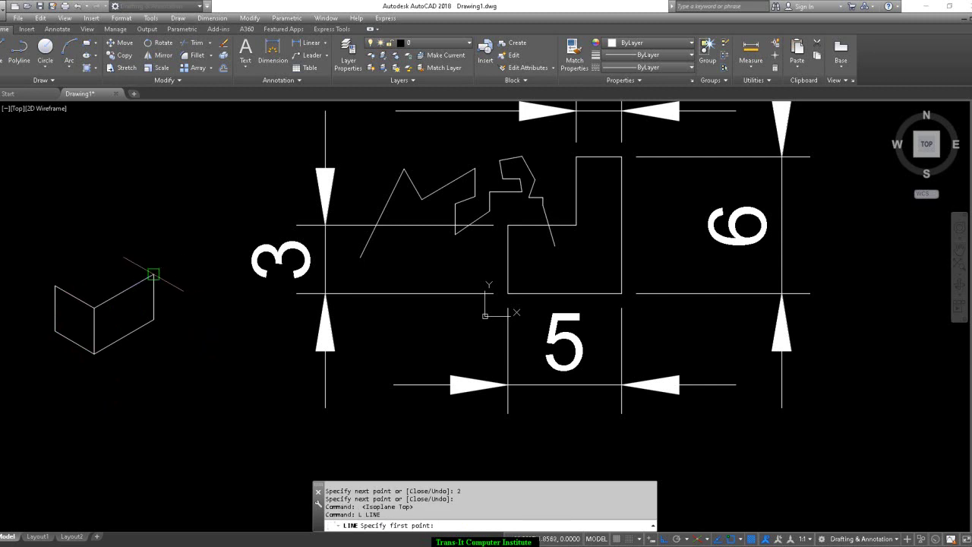
left_click(153, 273)
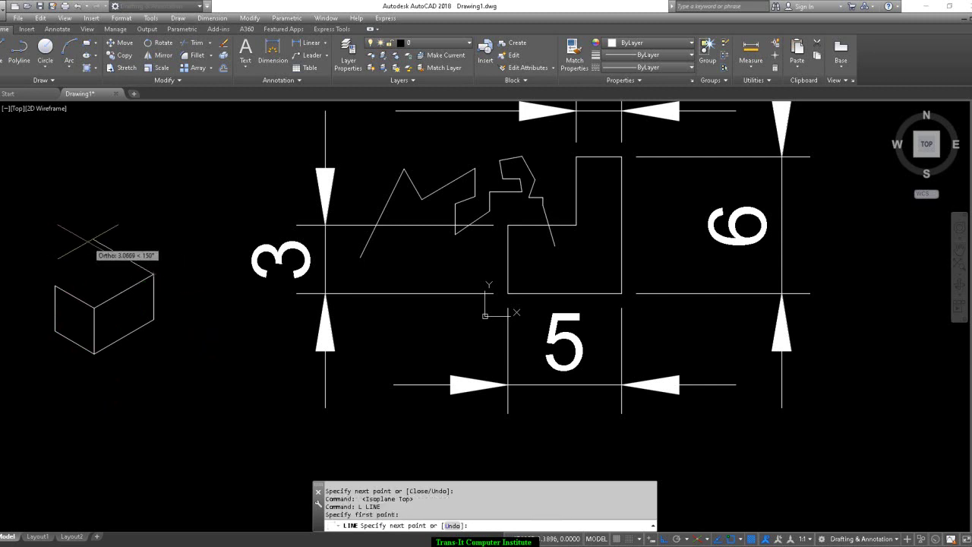
key("Return")
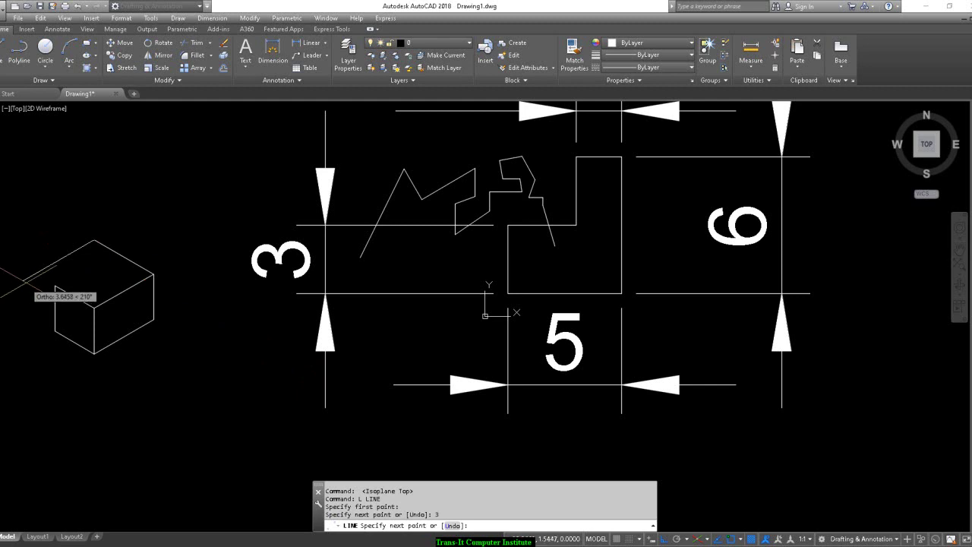
key("Return")
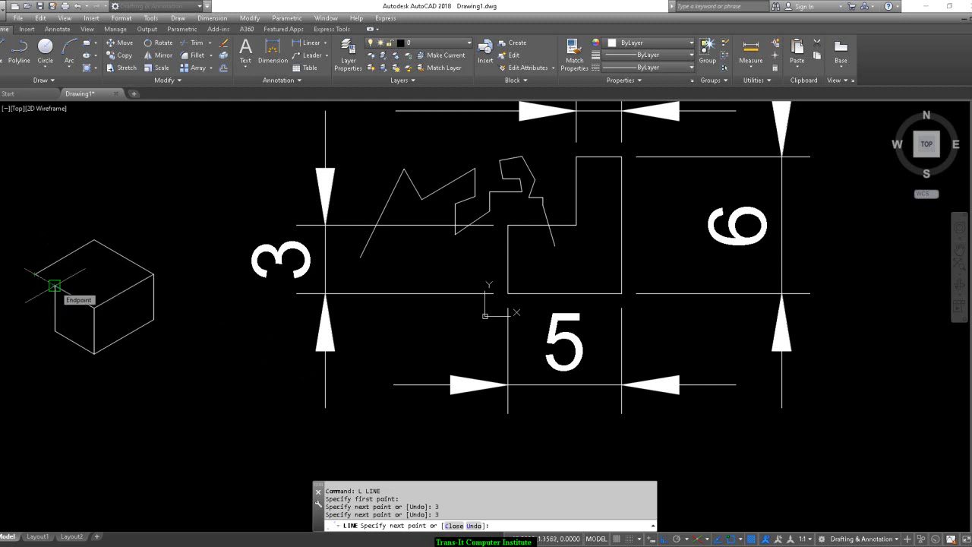
left_click(54, 286)
key("Return")
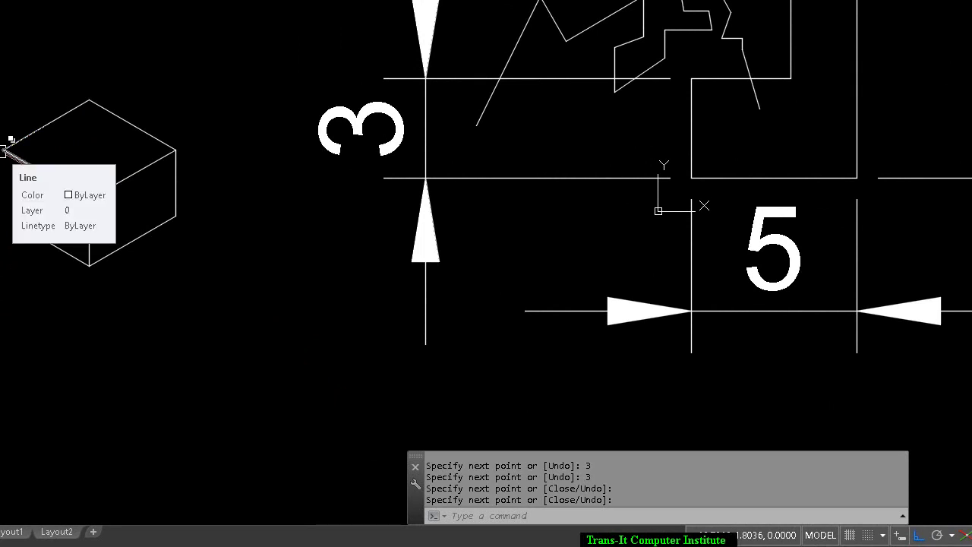
Set SUBOBJSELECTIONMODE to 4 and turn Dynamic UCS off, keeping ortho on
key("F8")
key("F8")
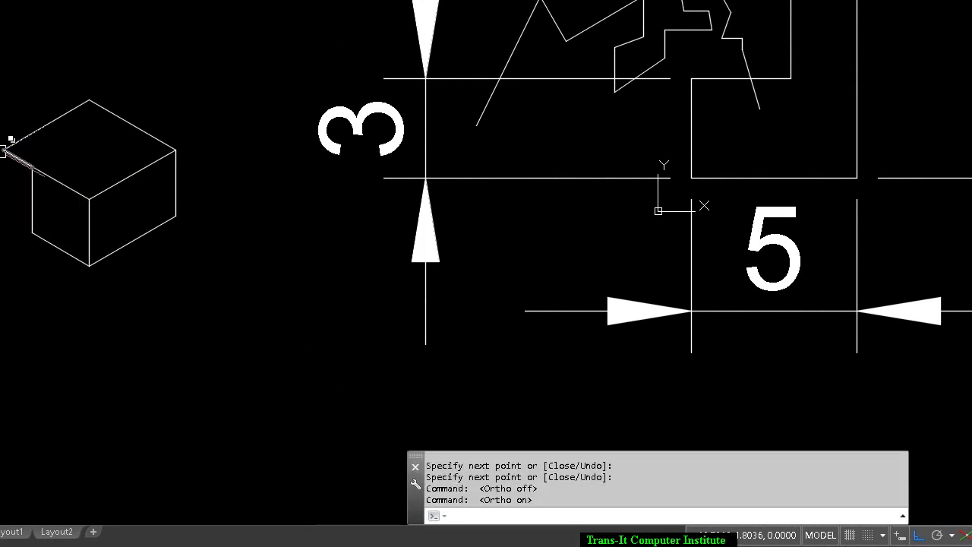
key("F6")
key("F6")
key("shift+F5")
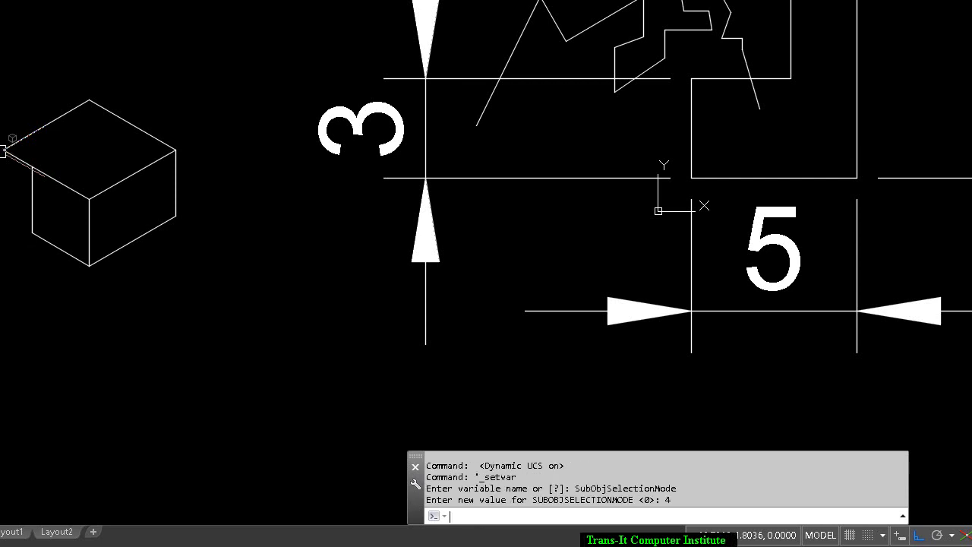
key("shift+F5")
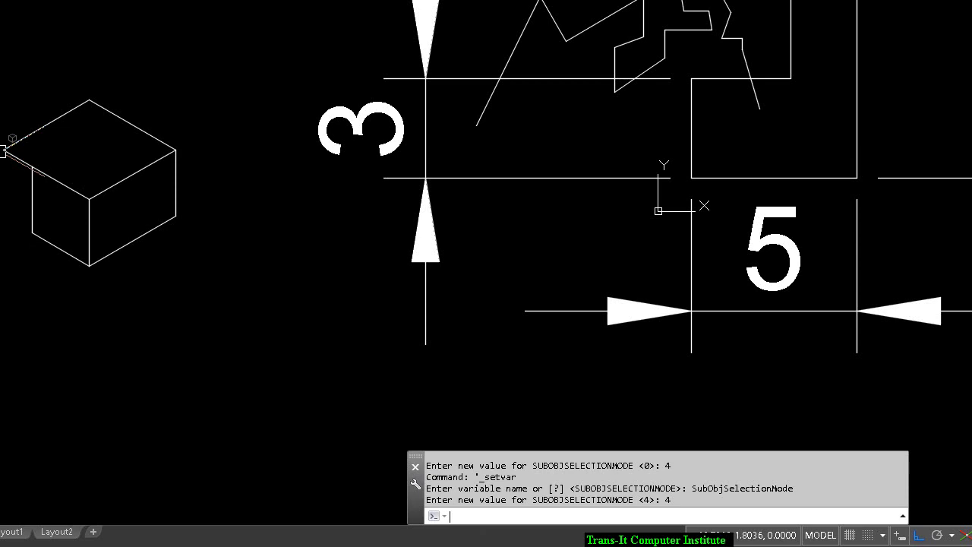
key("F6")
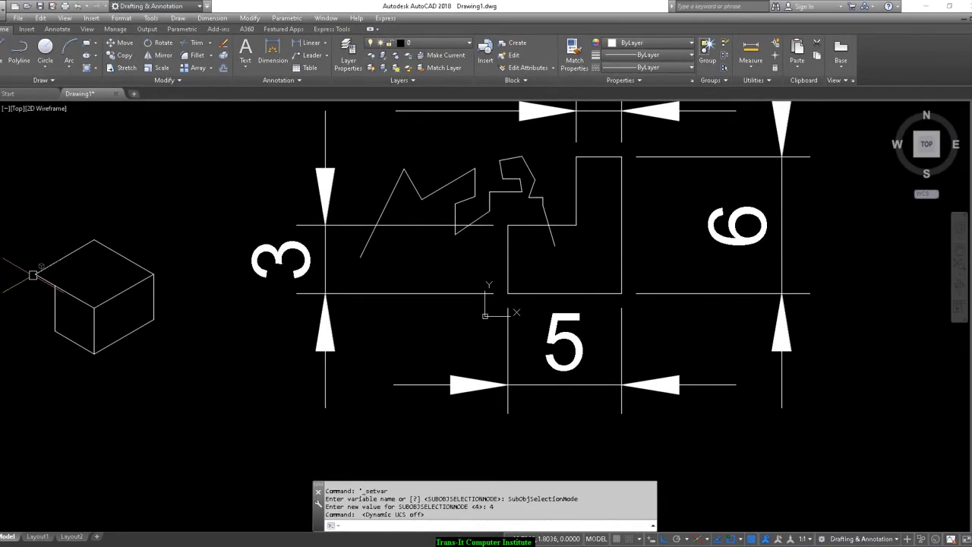
Switch to Isoplane Left and draw a 2-unit vertical edge down from the top face's overhanging corner, joining it to the left face's lower corner
key("F5")
key("F5")
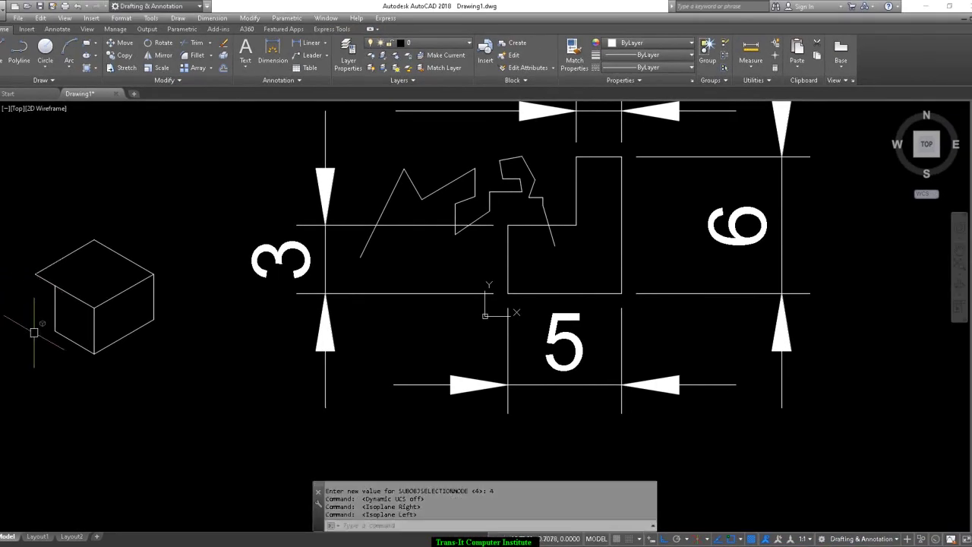
type("1")
key("Return")
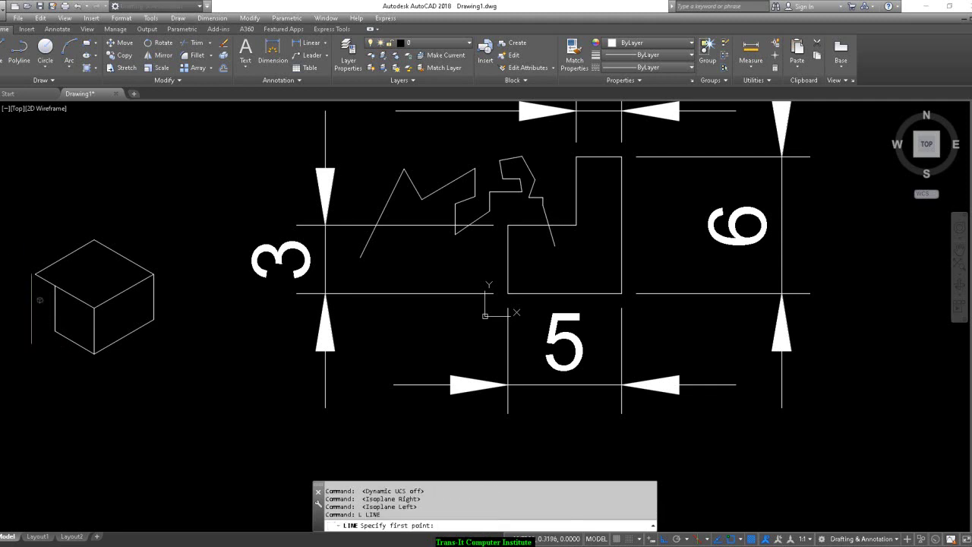
left_click(35, 273)
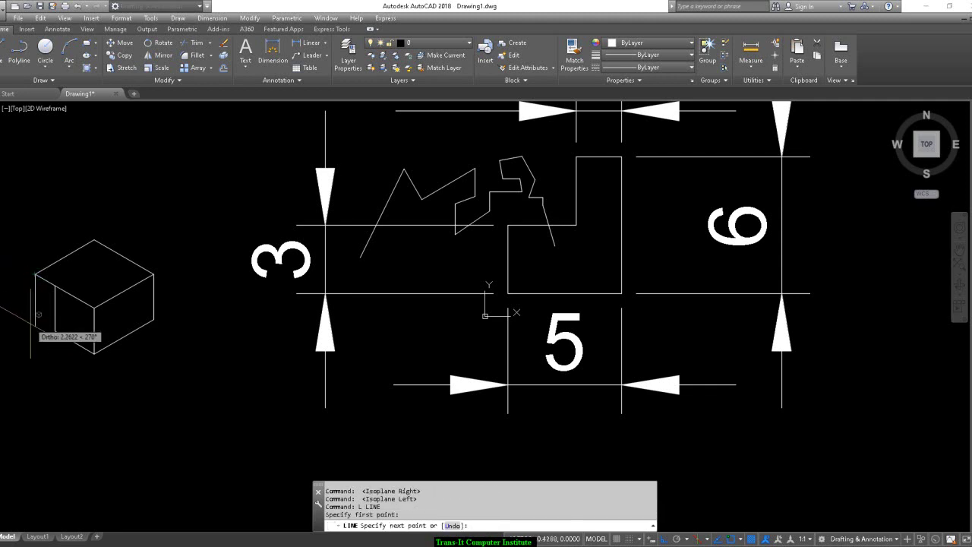
type("2")
key("Return")
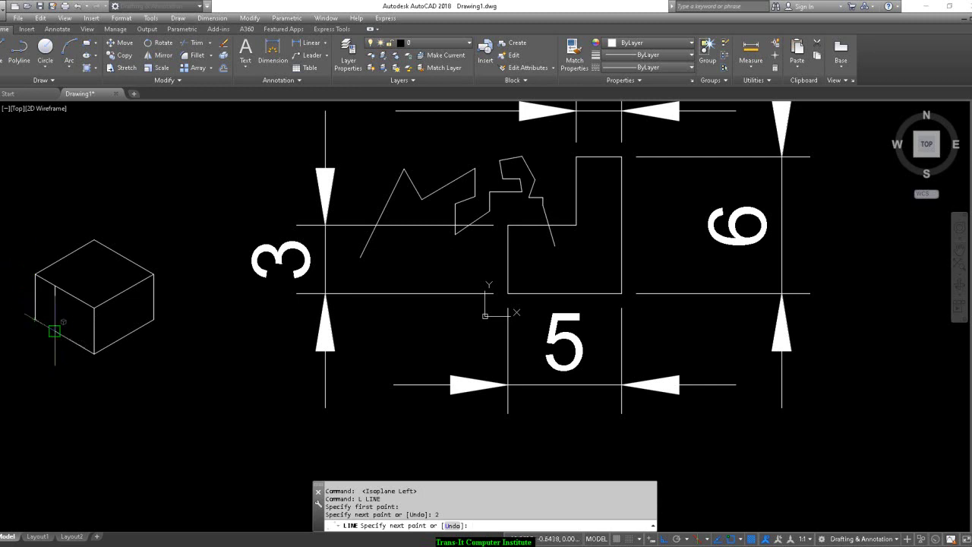
left_click(55, 332)
key("Return")
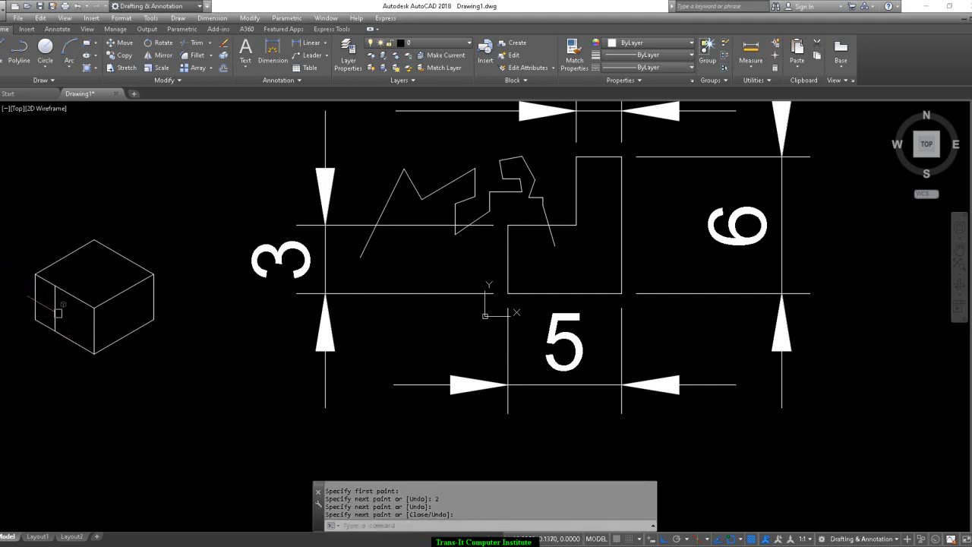
Erase the leftover vertical line inside the left face of the isometric box
key("Escape")
key("Escape")
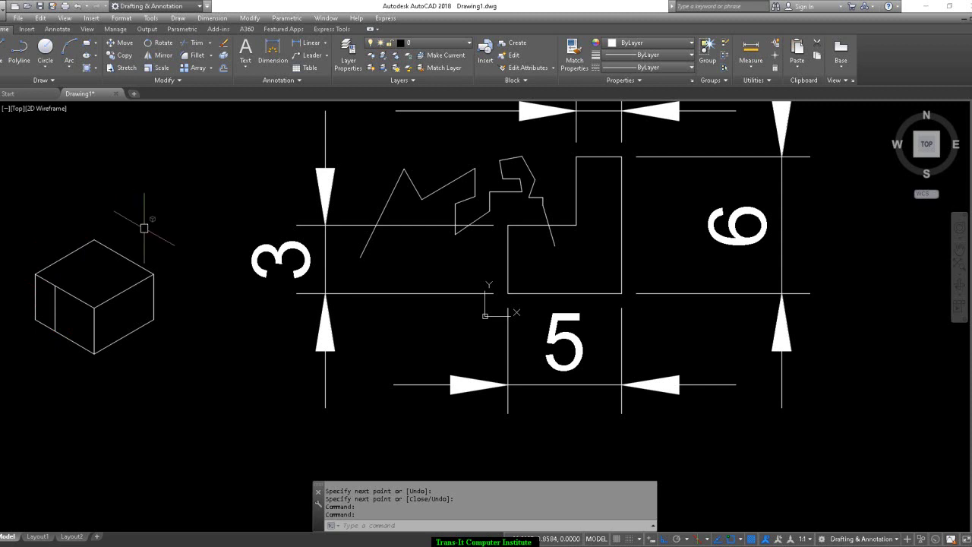
key("Escape")
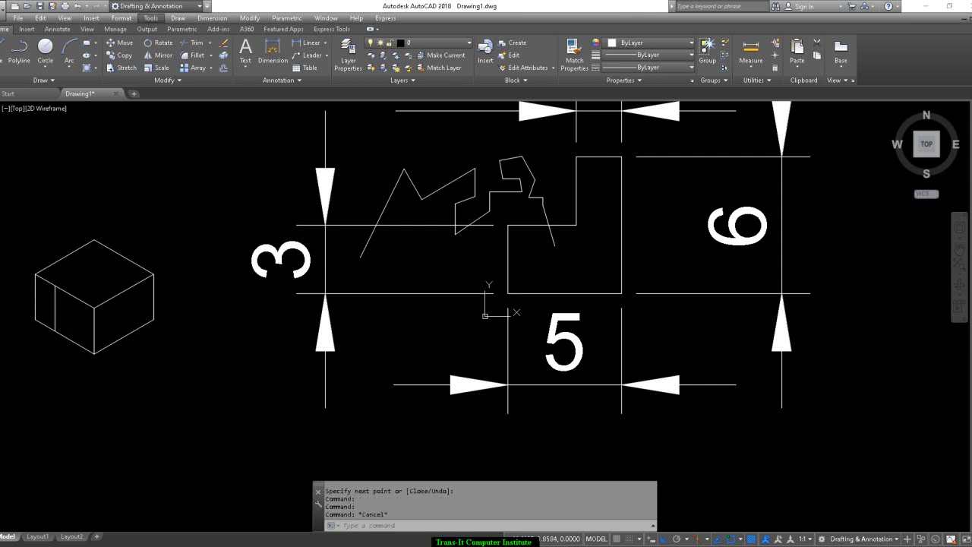
left_click(127, 226)
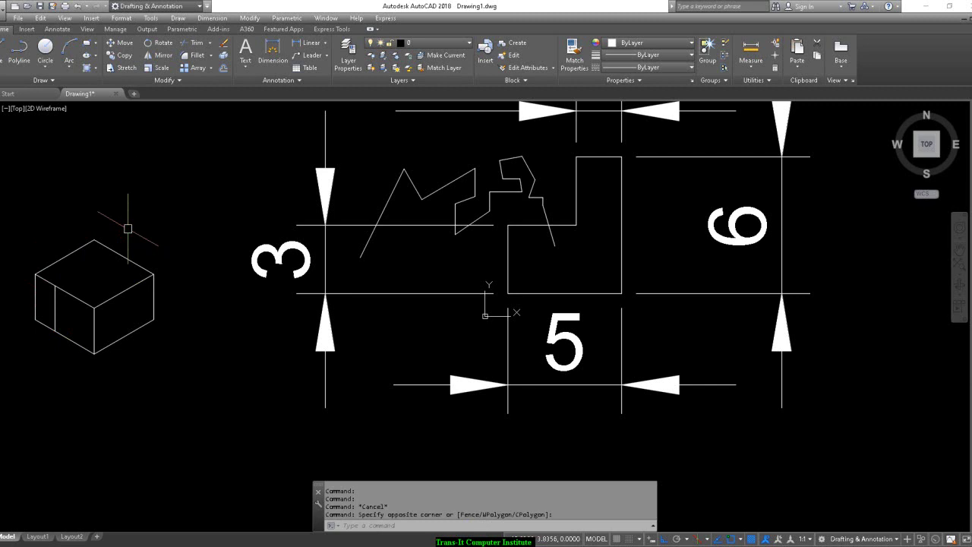
left_click(52, 302)
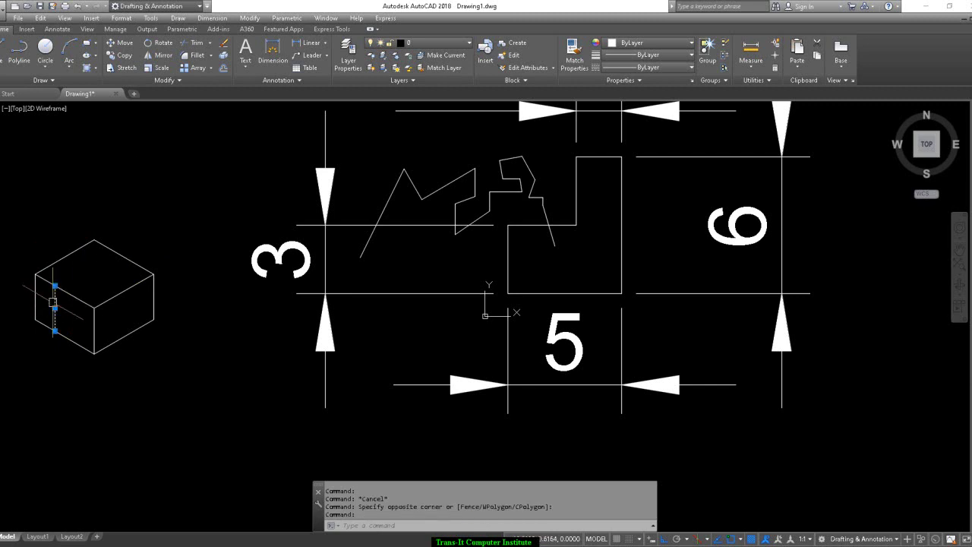
key("Delete")
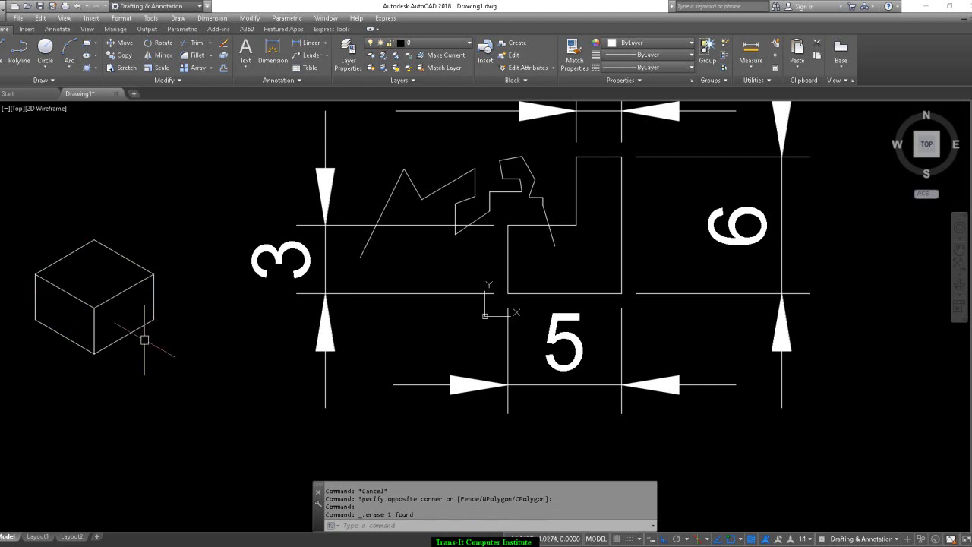
Set the snap type back to Rectangular snap in the drafting settings and apply the change
type("DS")
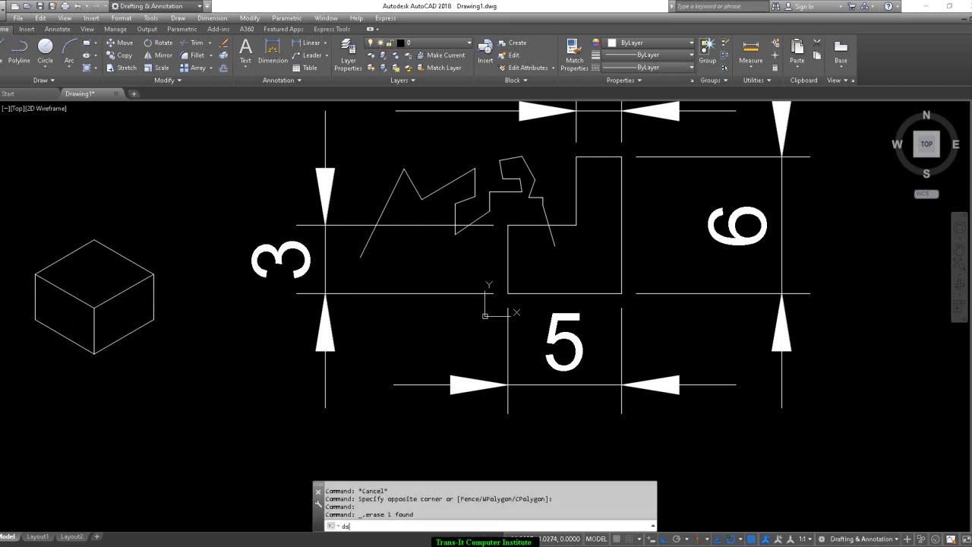
key("Return")
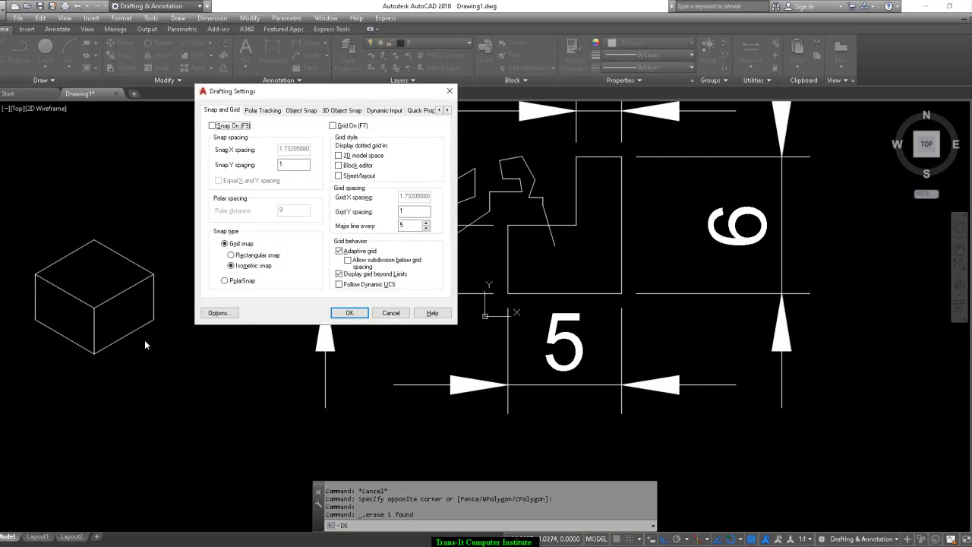
left_click(271, 257)
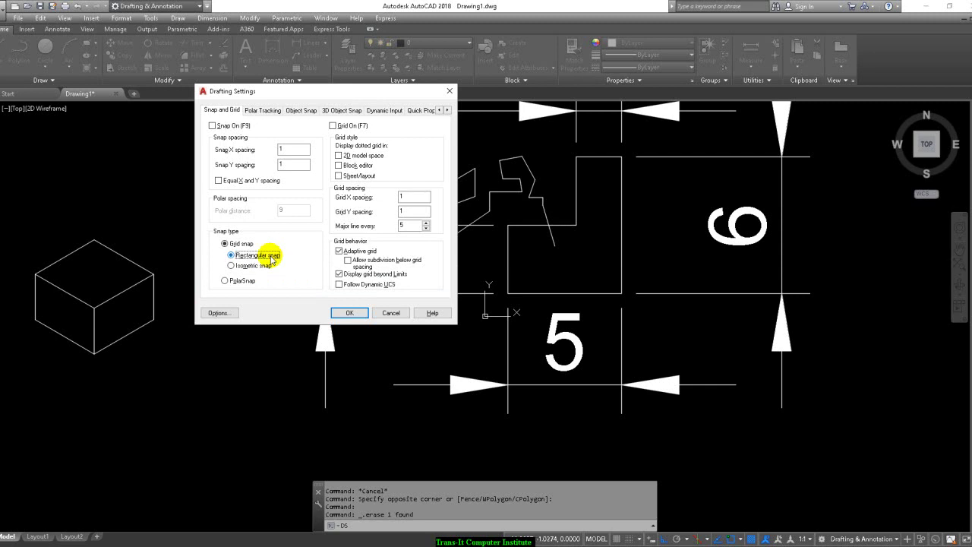
left_click(352, 314)
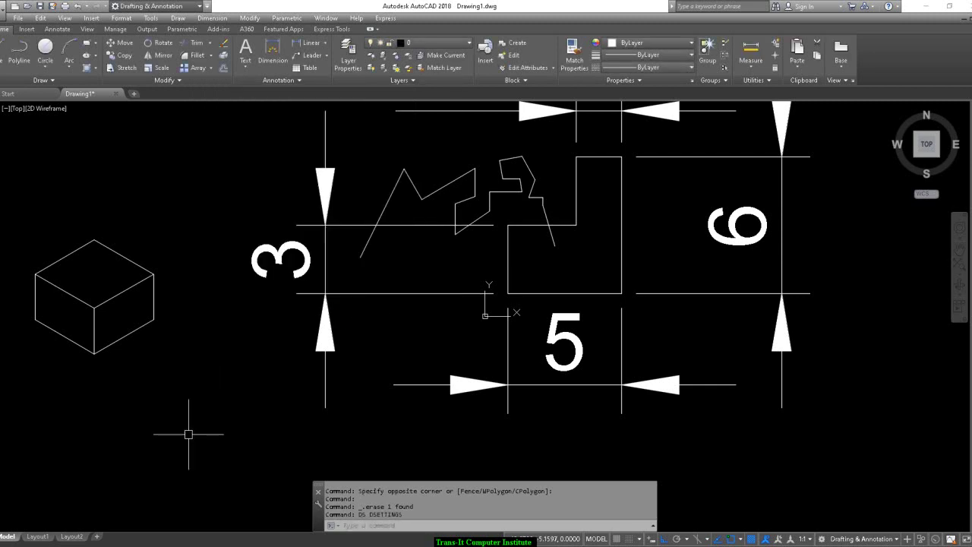
Draw a three-segment stepped line of horizontal and vertical segments in the empty area below the isometric box
type("l")
key("Return")
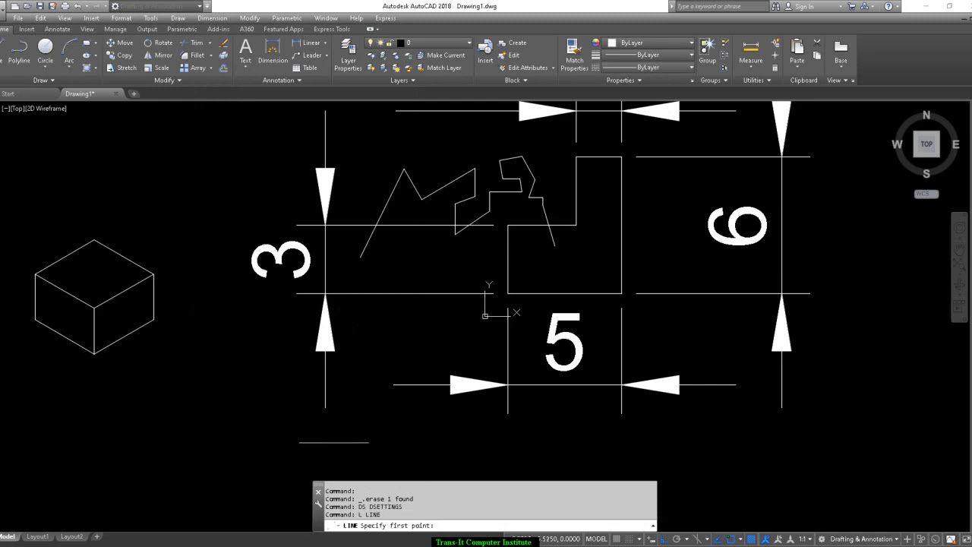
left_click(150, 436)
left_click(238, 436)
left_click(244, 389)
left_click(290, 392)
key("Return")
In the drafting settings, choose PolarSnap with a polar distance of 6 and turn snap on
type("ds")
key("Return")
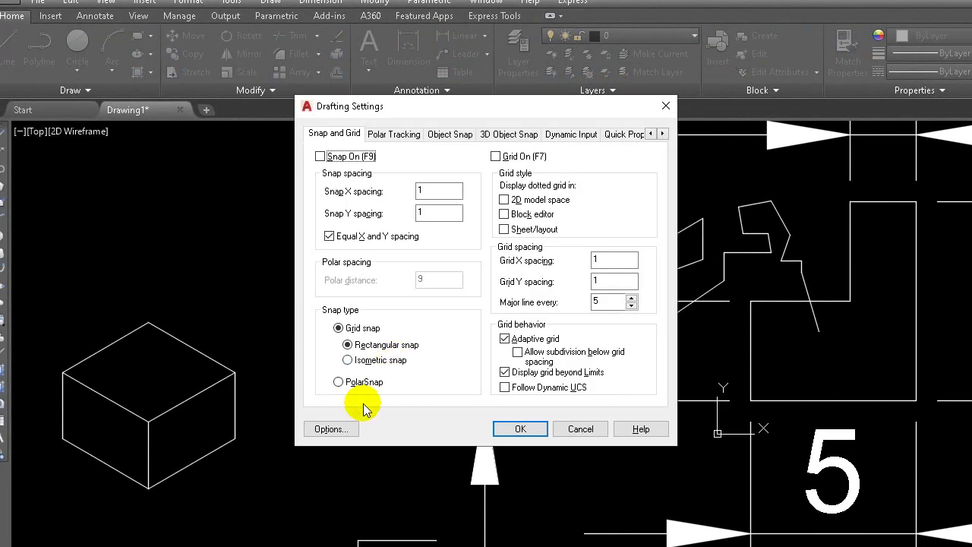
left_click(365, 383)
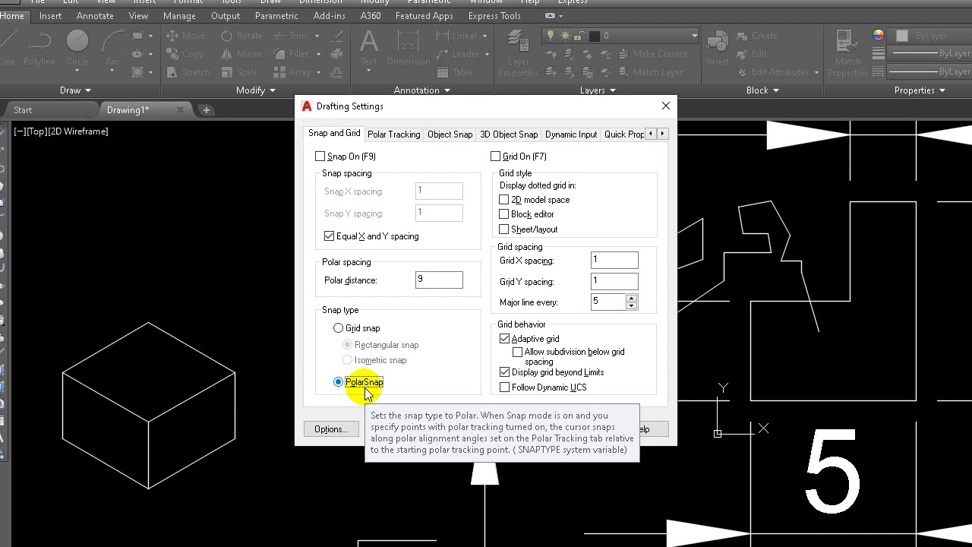
double_click(437, 281)
type("6")
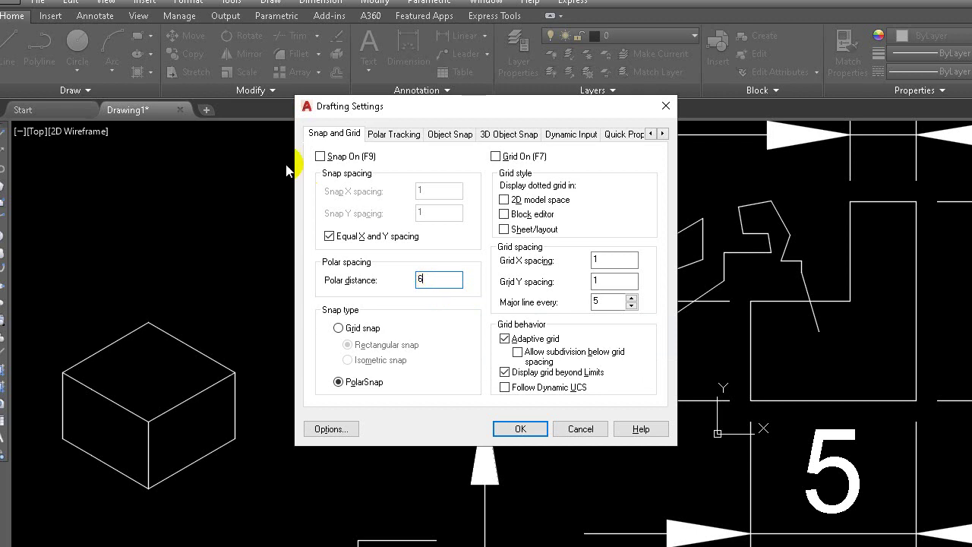
left_click(328, 158)
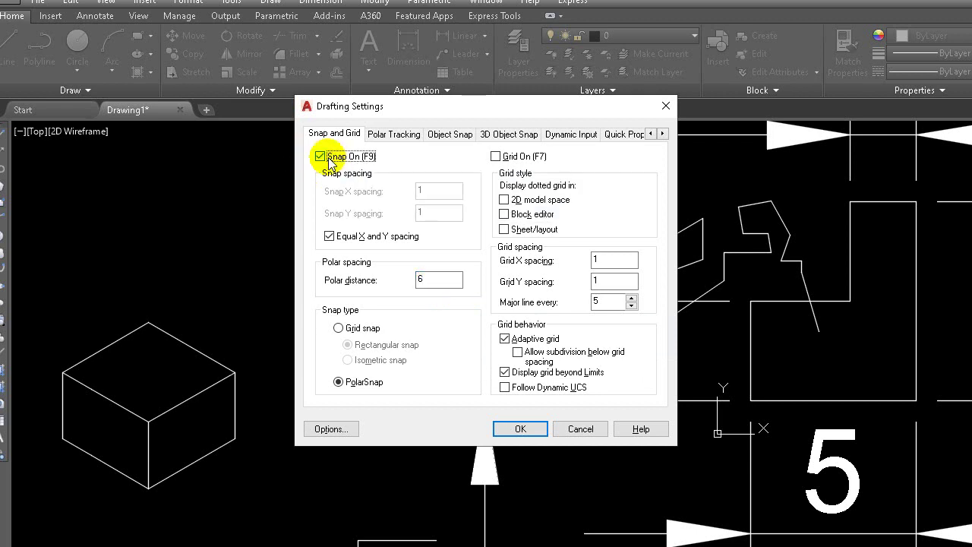
Turn polar tracking on in the drafting settings and apply the changes
left_click(399, 134)
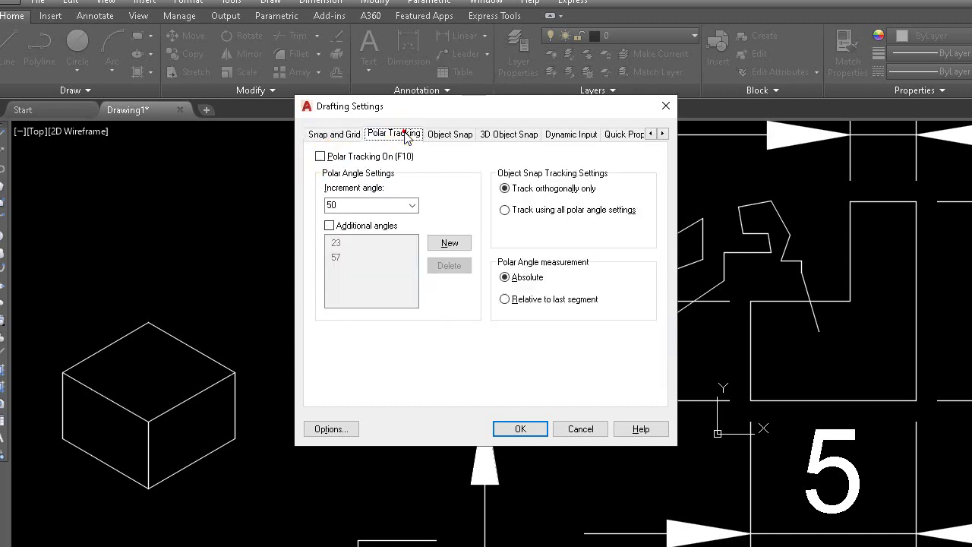
left_click(324, 157)
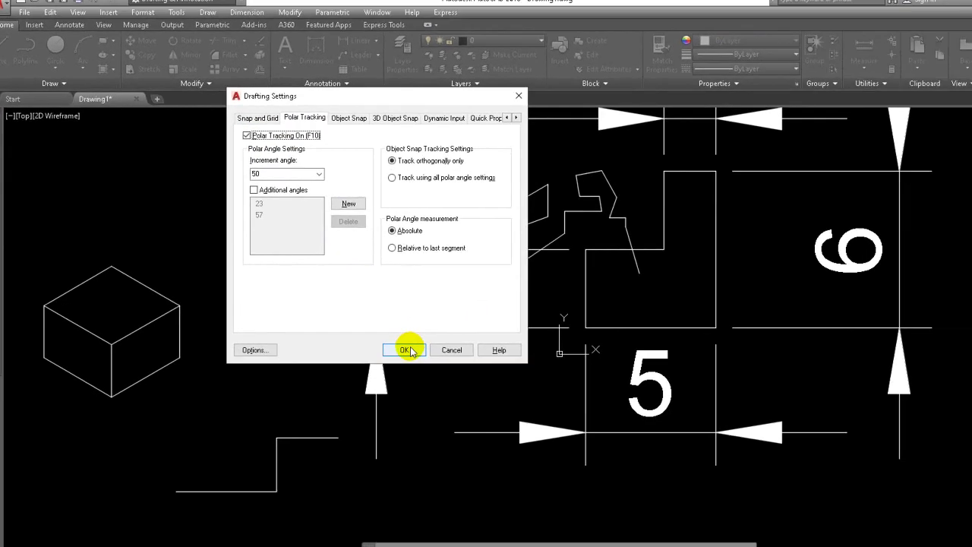
left_click(521, 429)
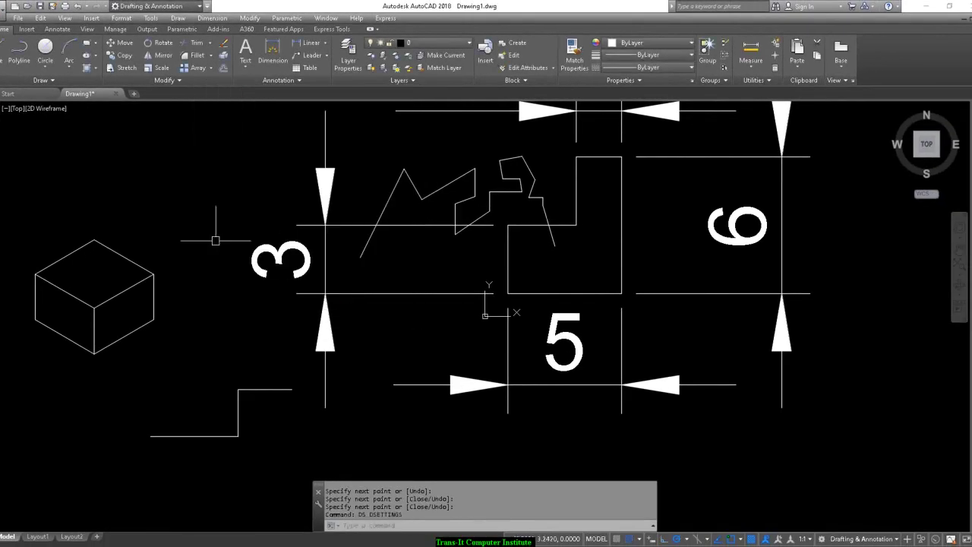
Draw a horizontal line above the isometric box, spanning two 6-unit polar snap increments
type("l")
key("Return")
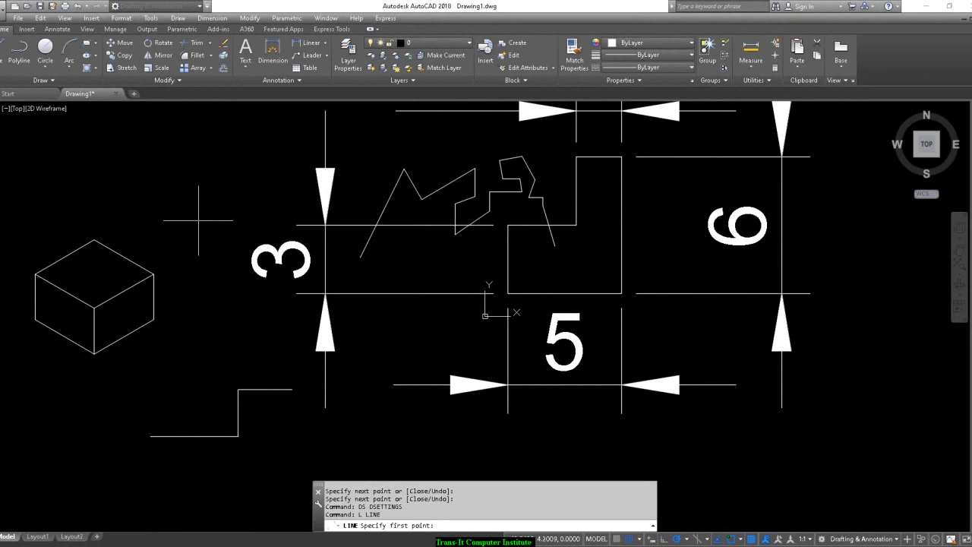
left_click(115, 207)
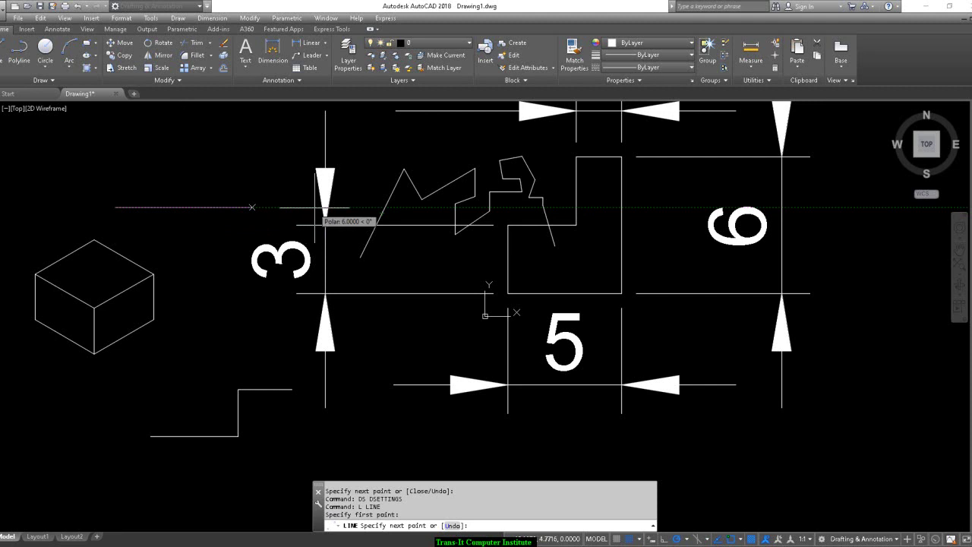
left_click(389, 206)
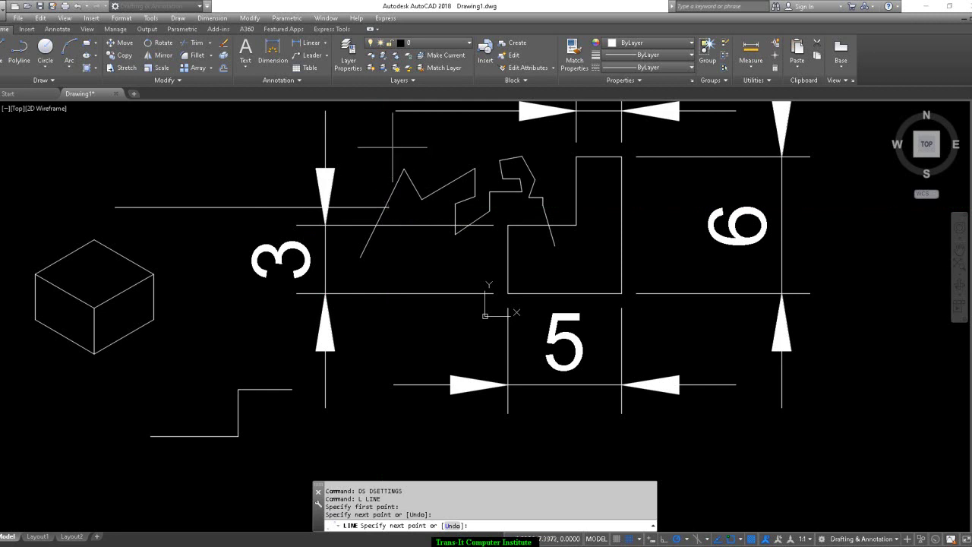
key("Escape")
In the drafting settings, turn off polar tracking and snap, and switch the snap type to rectangular grid snap
type("ds")
key("Return")
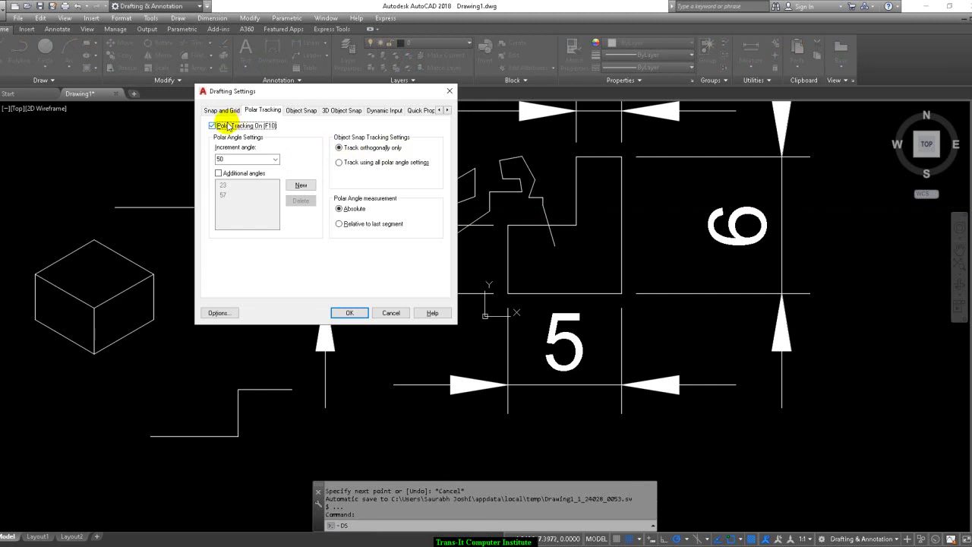
left_click(213, 125)
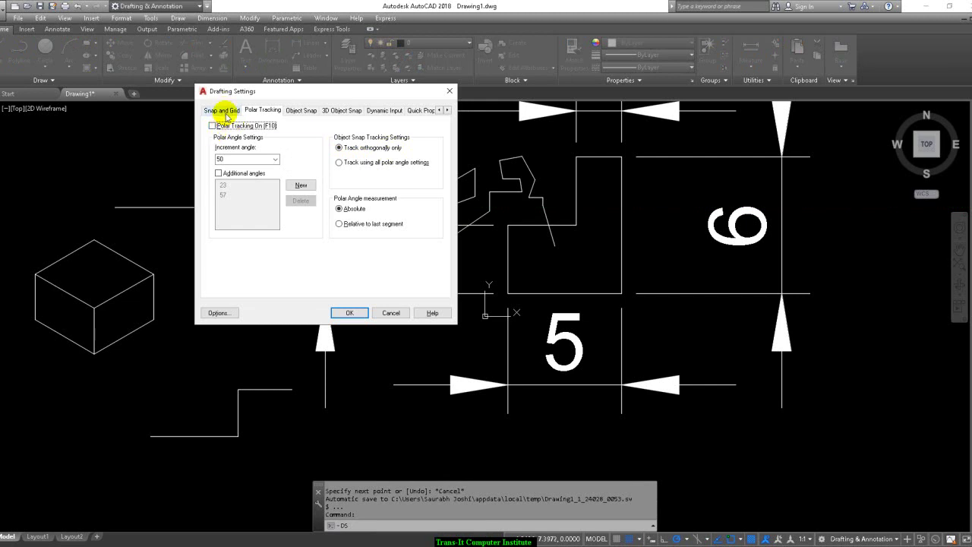
left_click(221, 110)
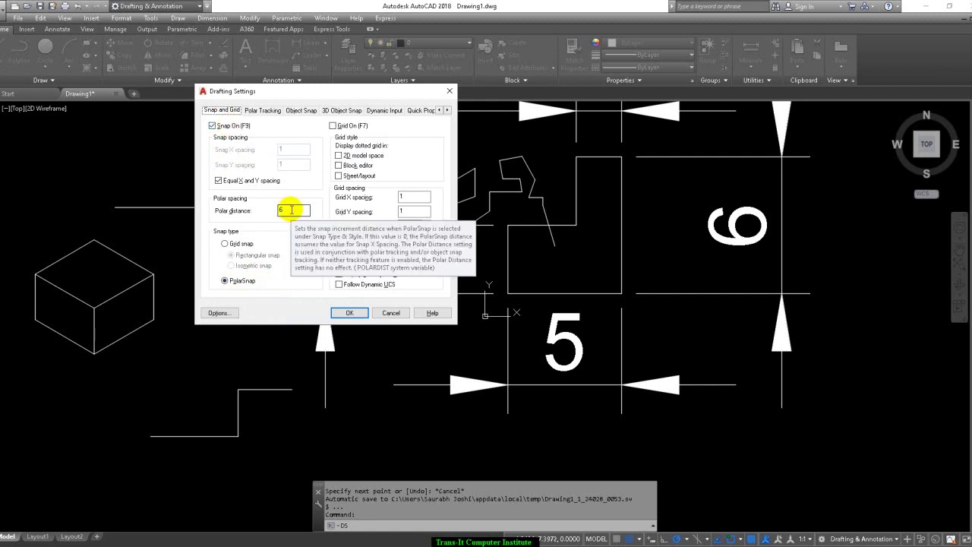
left_click(215, 129)
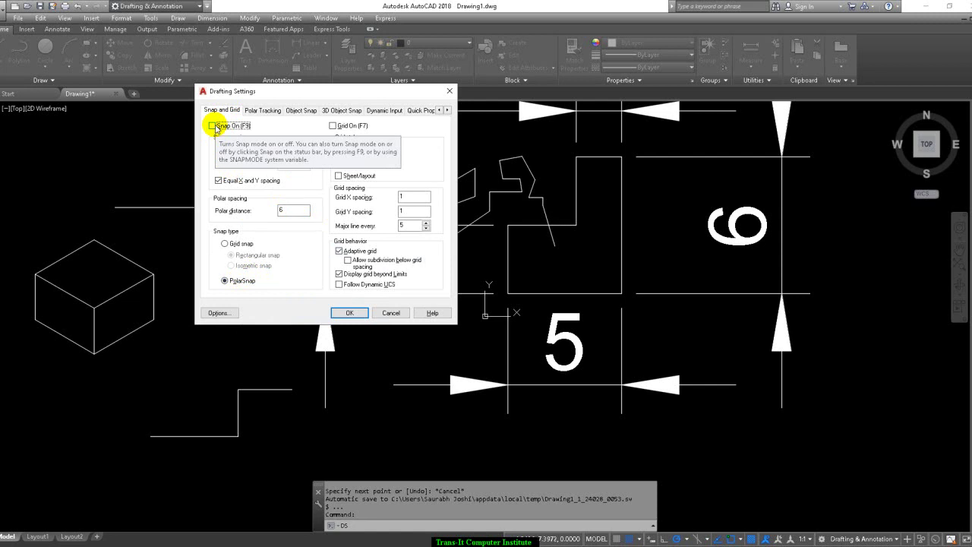
left_click(231, 244)
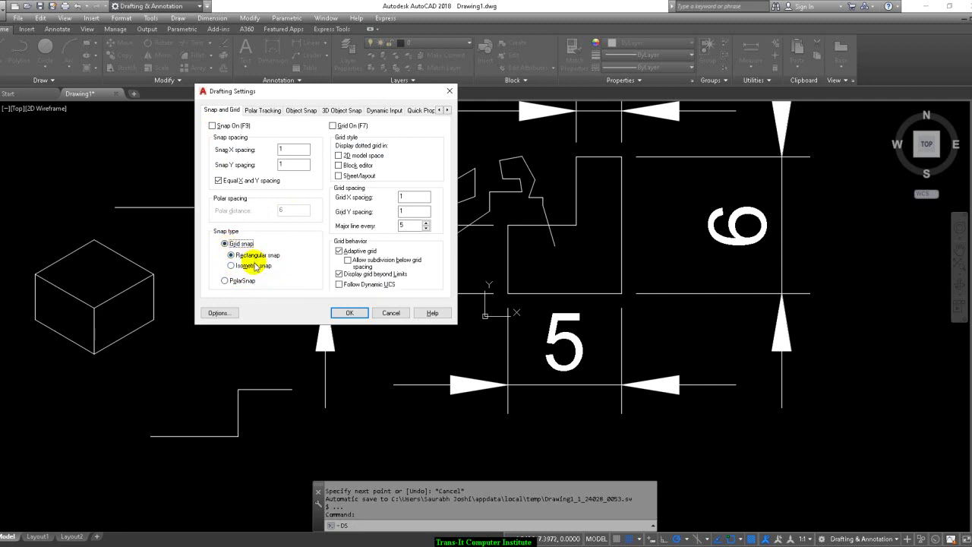
Turn the grid display on in the drafting settings and apply the changes
left_click(271, 111)
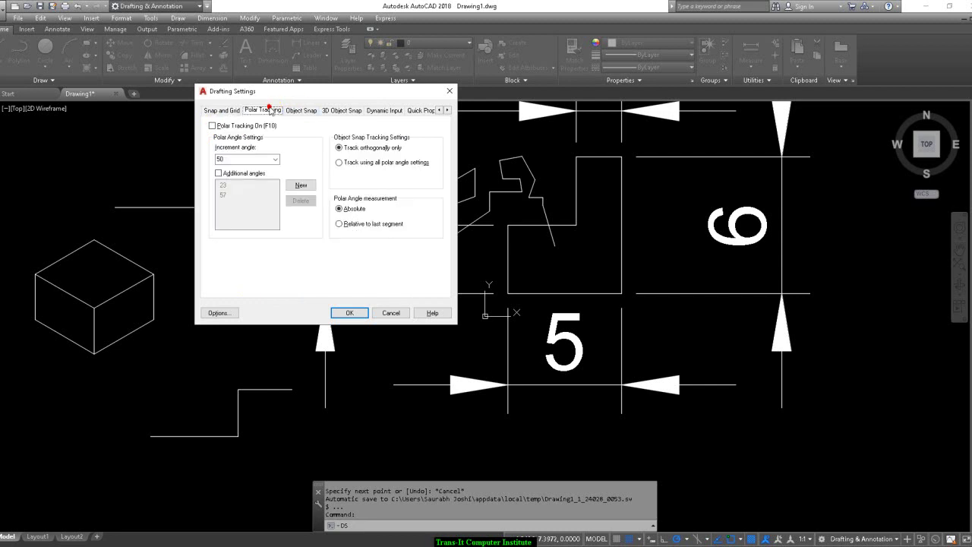
left_click(225, 110)
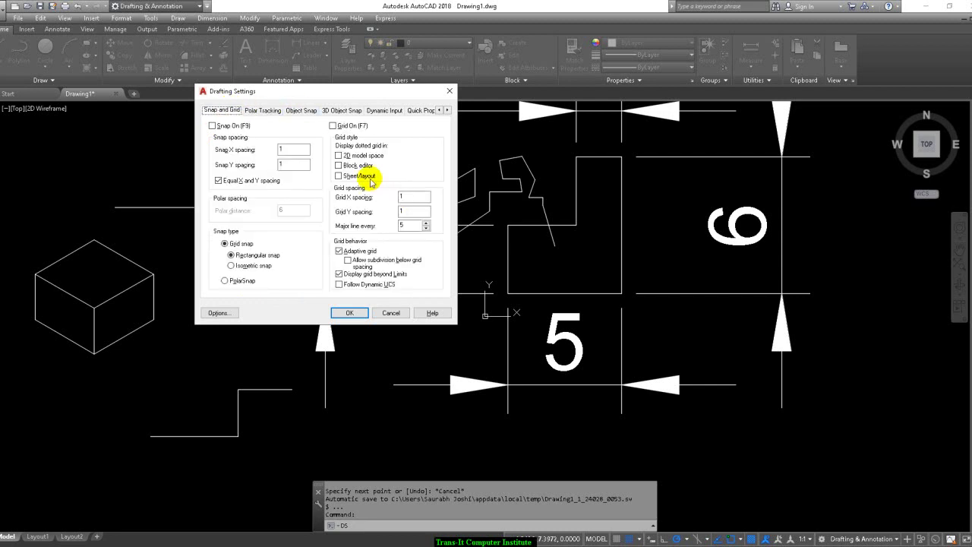
left_click(332, 126)
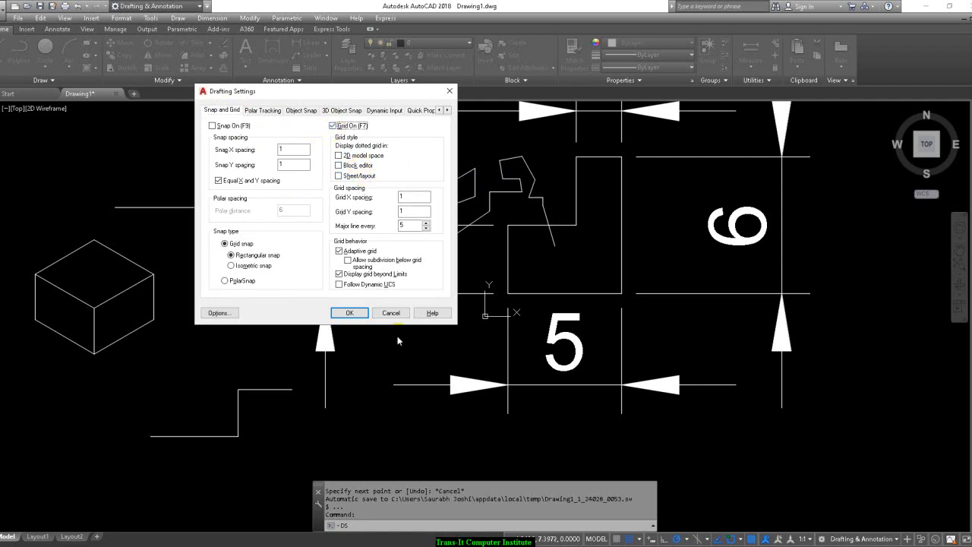
left_click(351, 312)
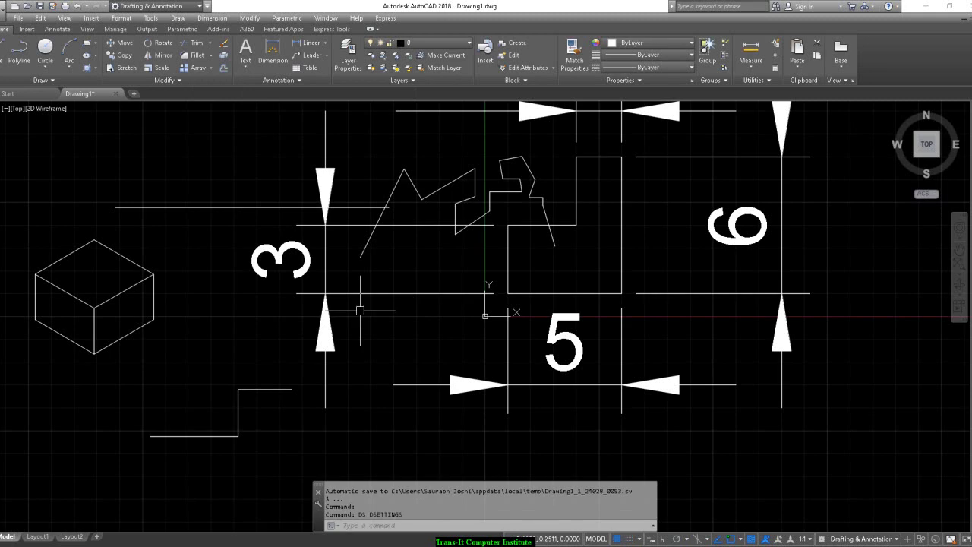
Set the grid to display as dots in 2D model space and apply the drafting settings
key("Return")
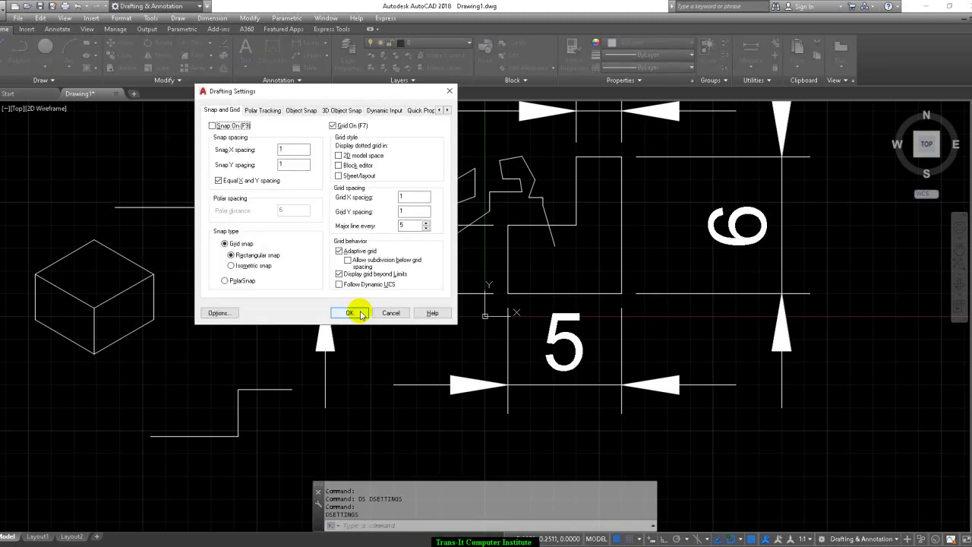
left_click(351, 312)
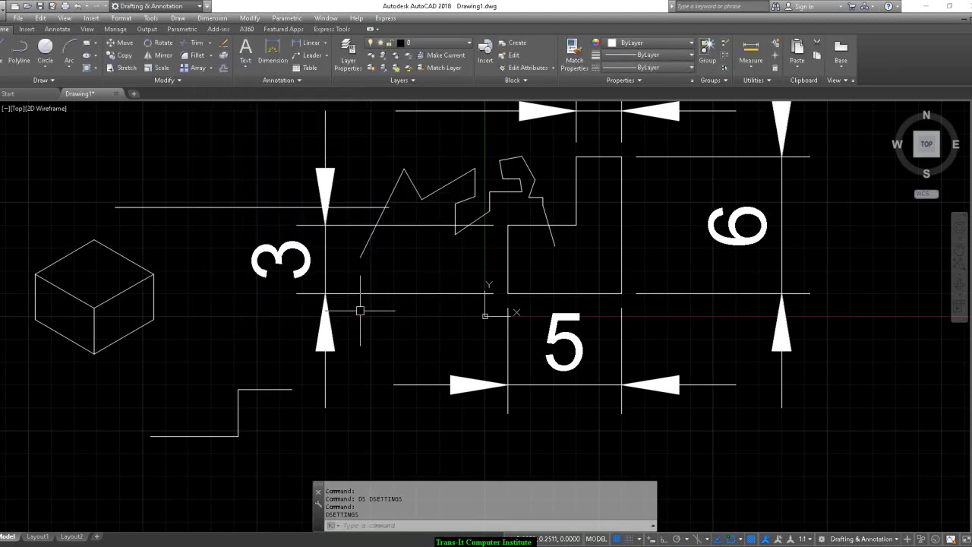
key("Return")
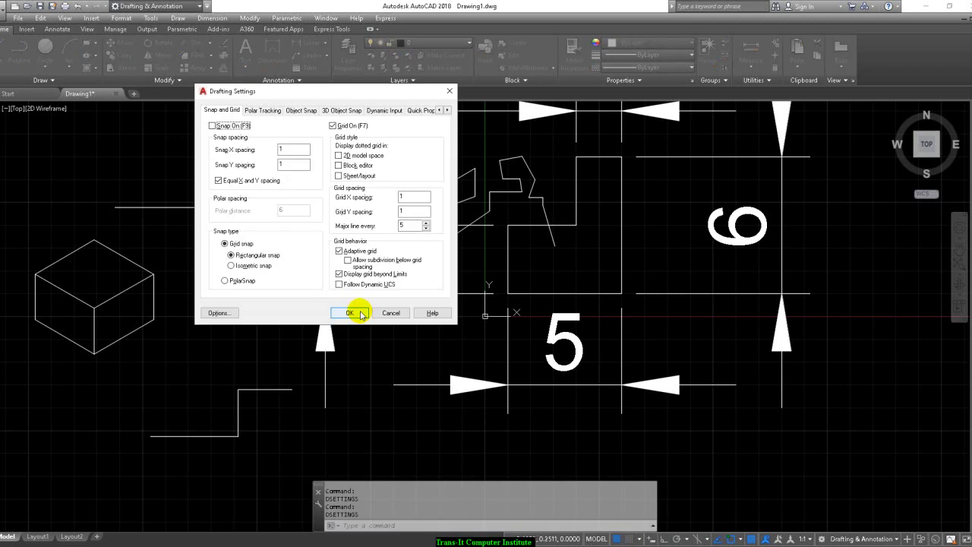
left_click(360, 160)
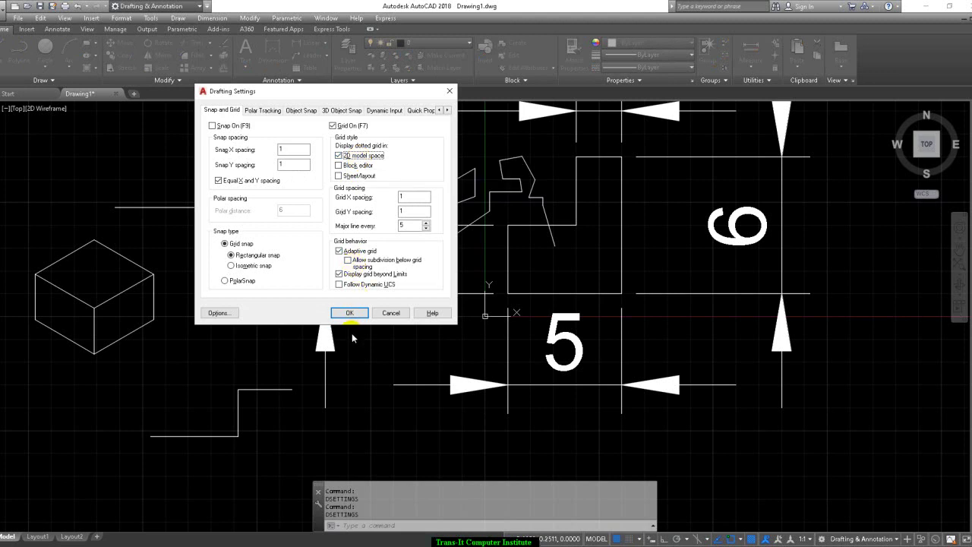
left_click(350, 313)
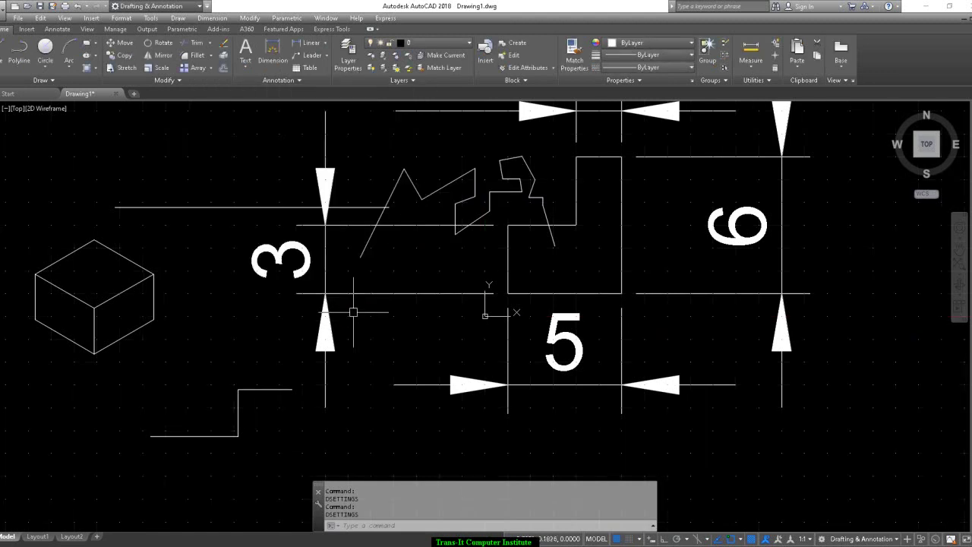
Turn off the dotted grid style for 2D model space to return to grid lines
right_click(263, 319)
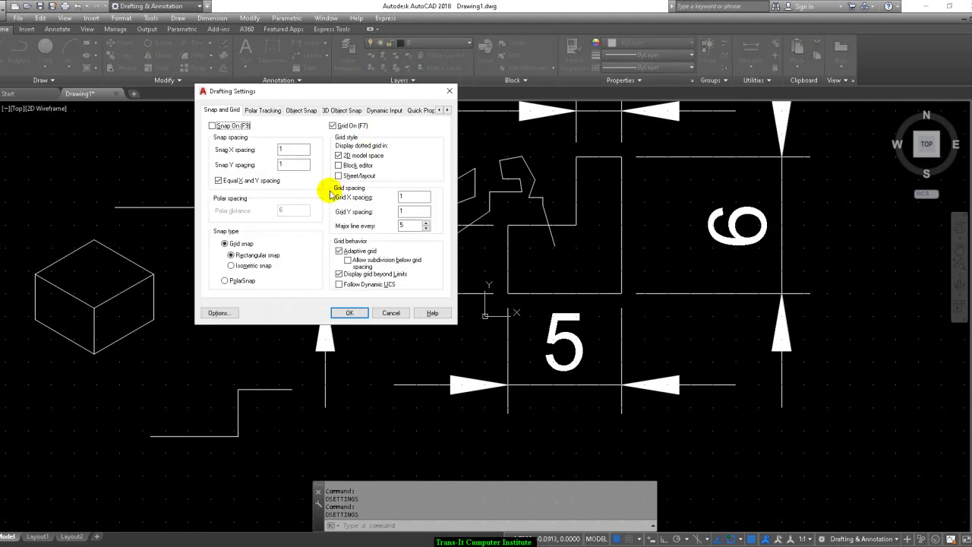
left_click(339, 155)
left_click(341, 155)
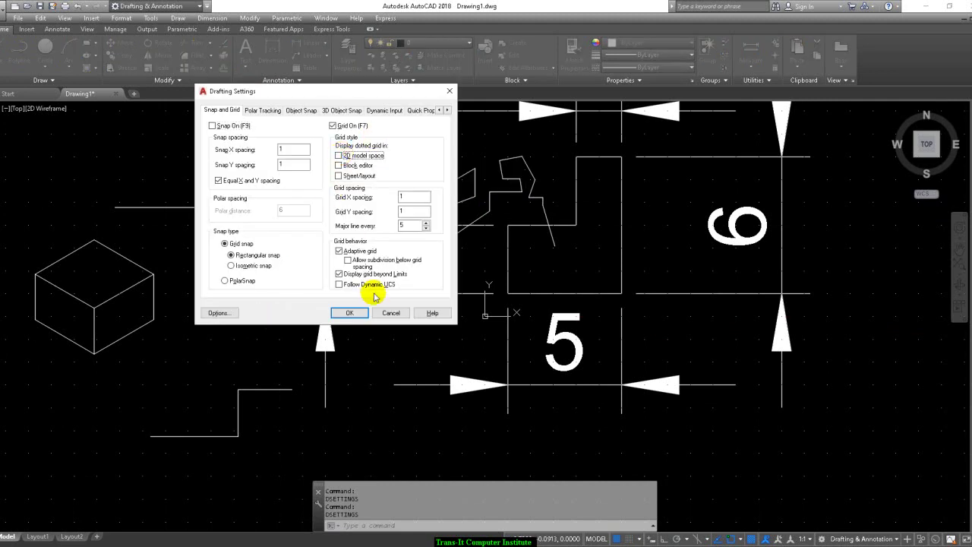
left_click(351, 314)
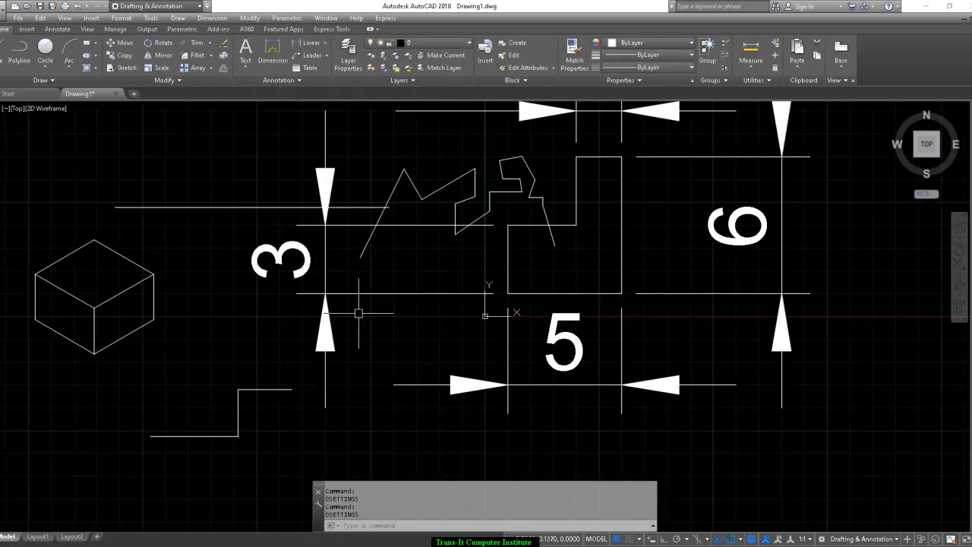
Set the polar tracking increment angle to 15 degrees and apply the drafting settings
key("Return")
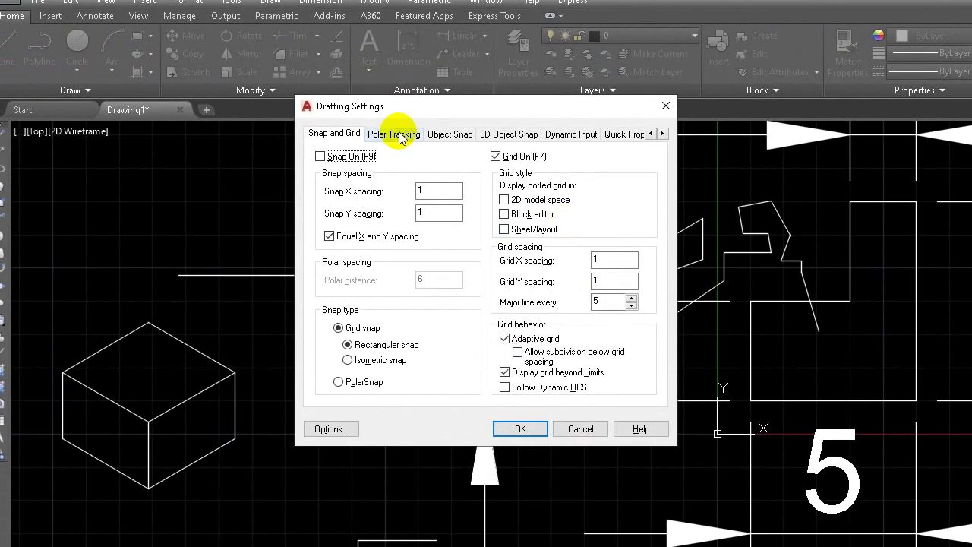
left_click(326, 121)
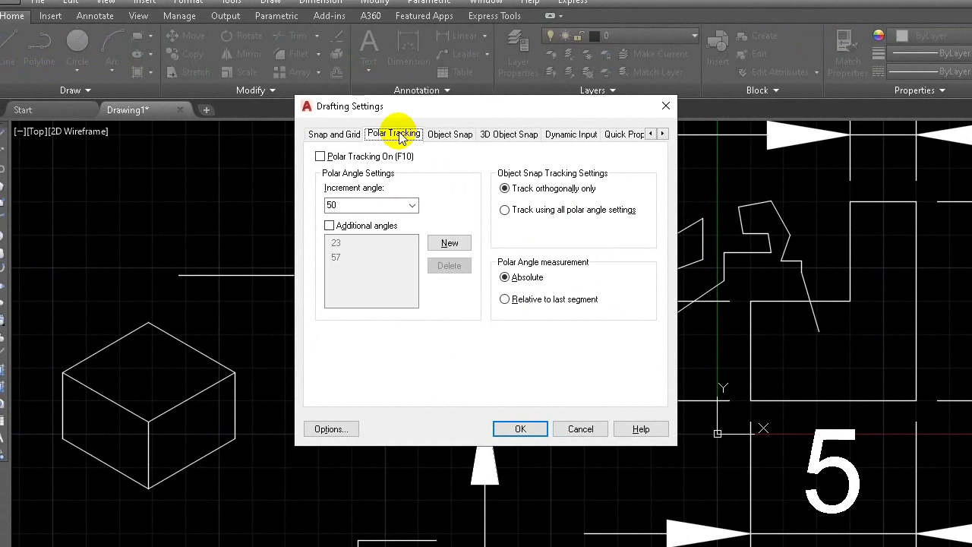
left_click(413, 205)
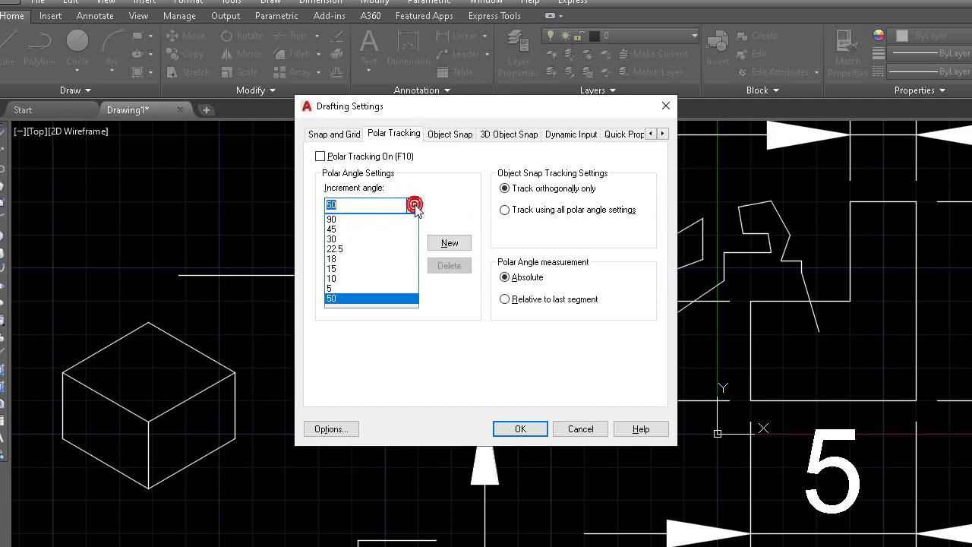
left_click(356, 268)
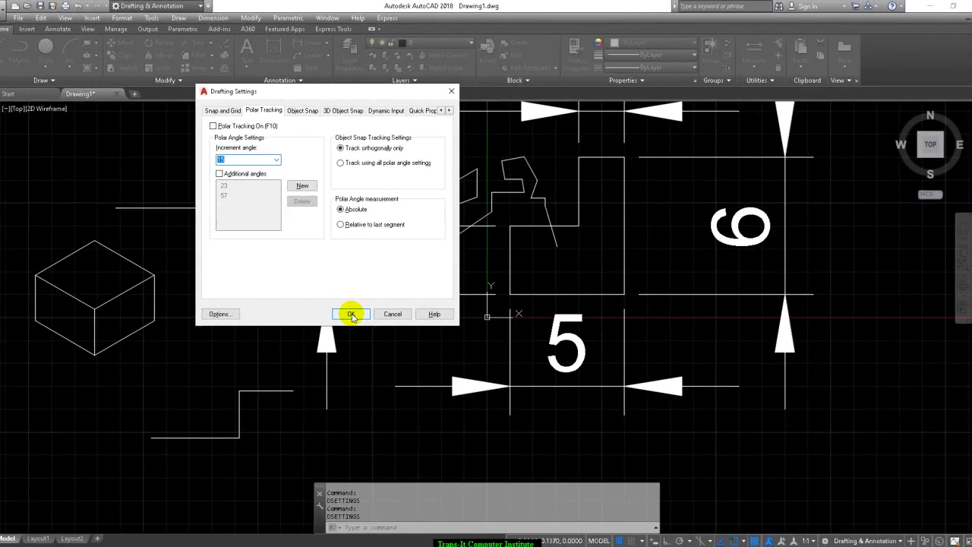
left_click(520, 429)
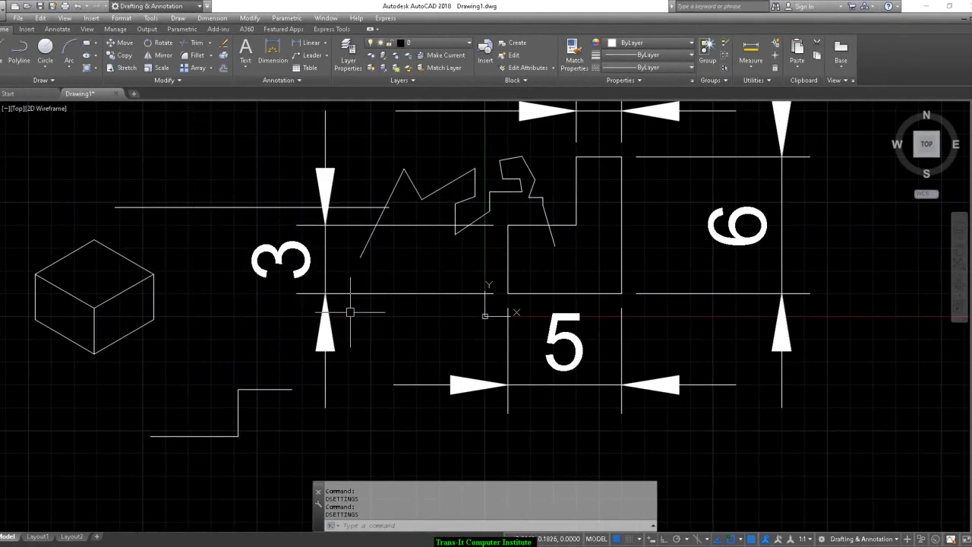
Turn polar tracking on in the drafting settings and apply the change
type("d")
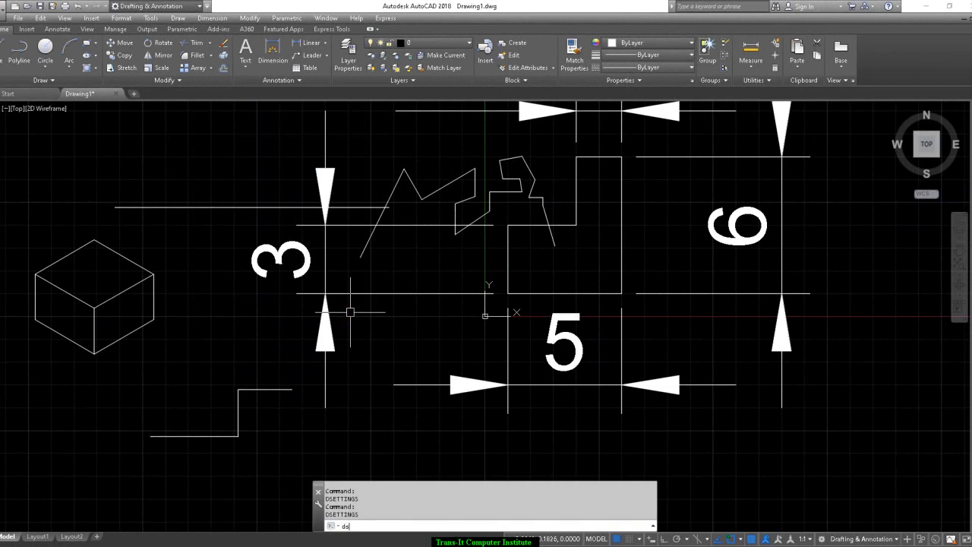
type("s")
key("Return")
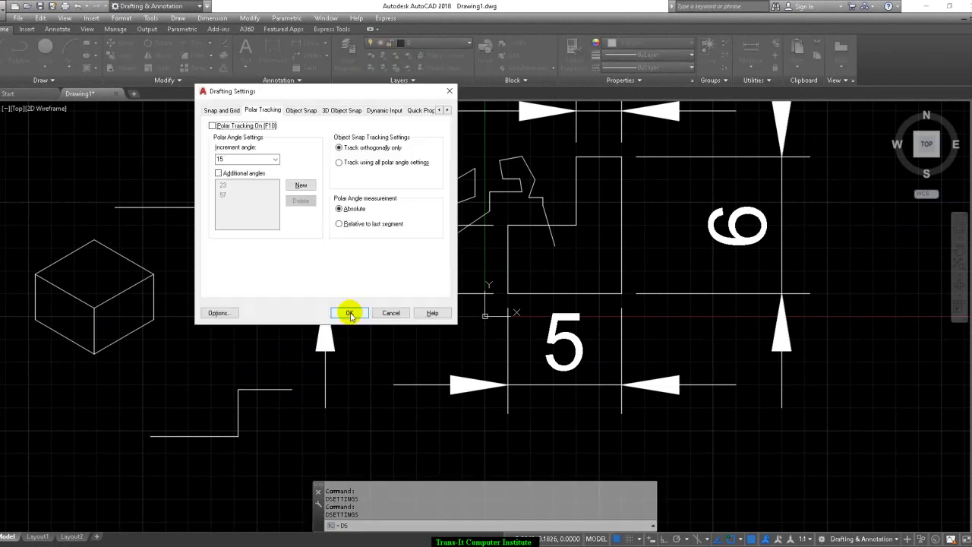
left_click(213, 125)
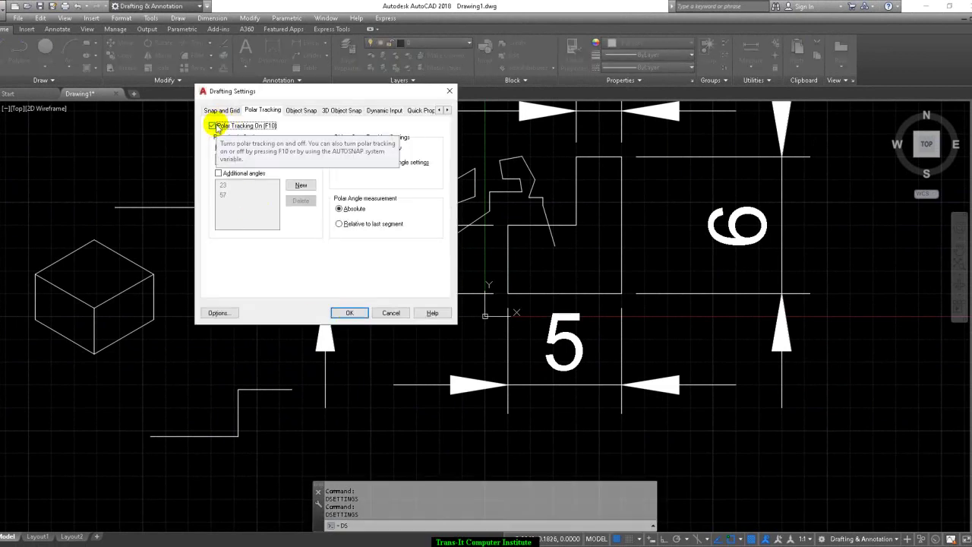
left_click(352, 314)
Draw a 10-unit line at 45 degrees with polar tracking, starting in the empty area below and left of the 5-unit dimension
type("l")
key("Return")
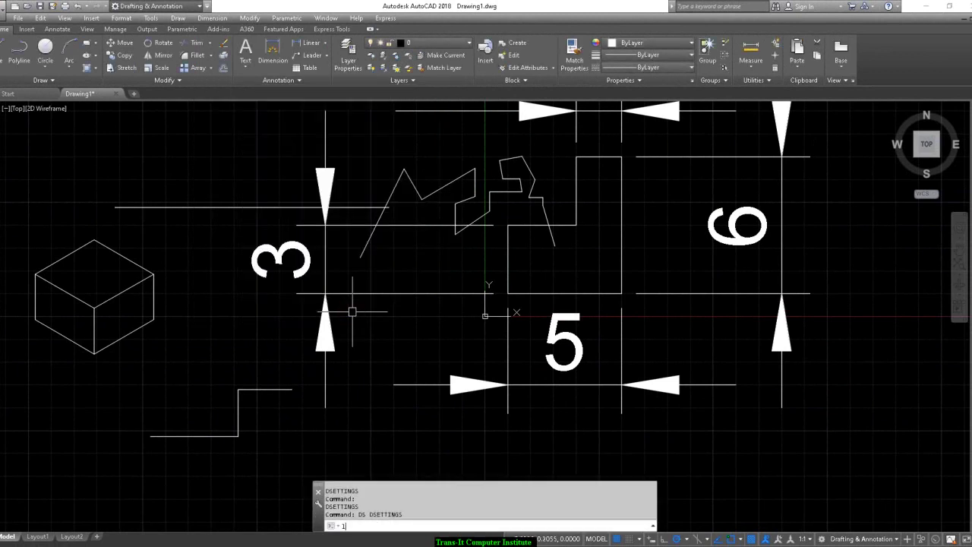
left_click(382, 442)
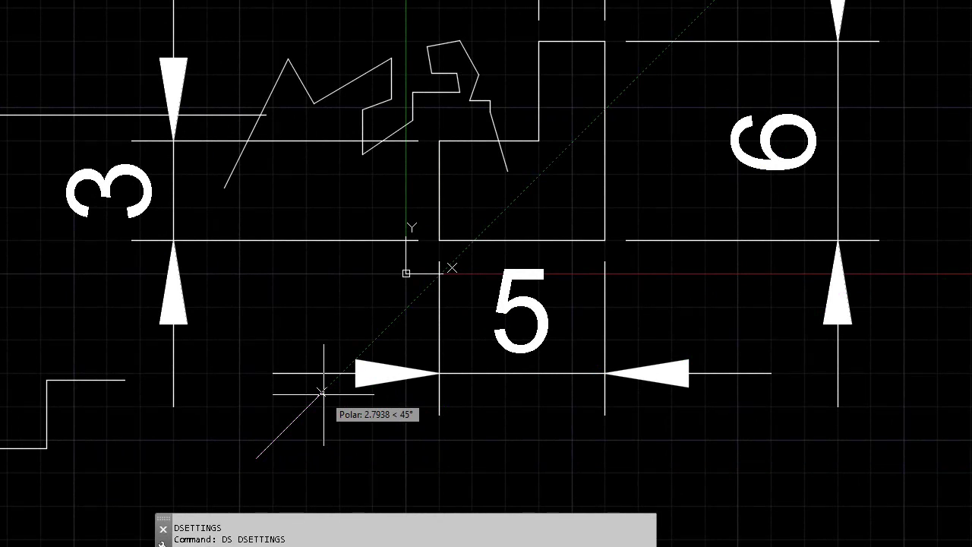
type("l")
key("Return")
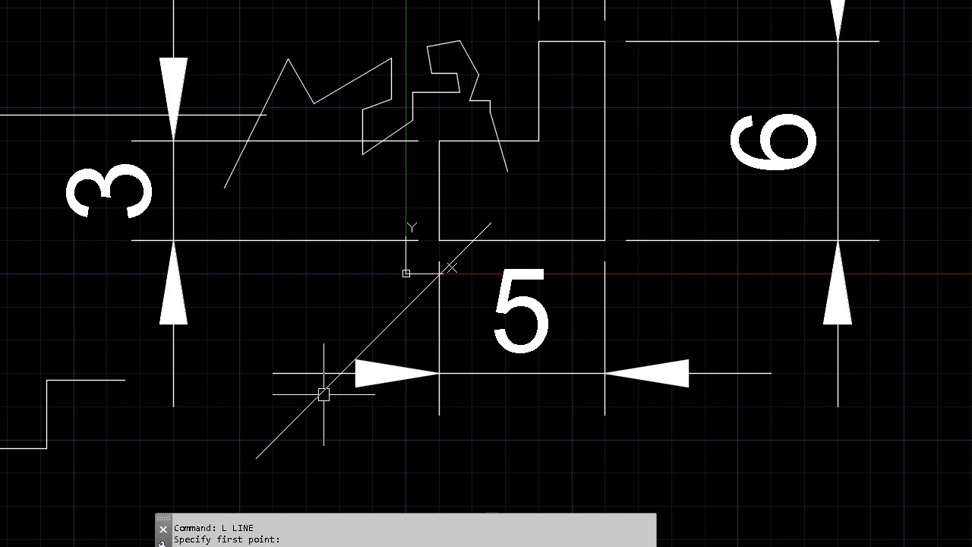
Change the polar tracking increment angle to 10 degrees in the drafting settings and apply it
type("ds")
key("Return")
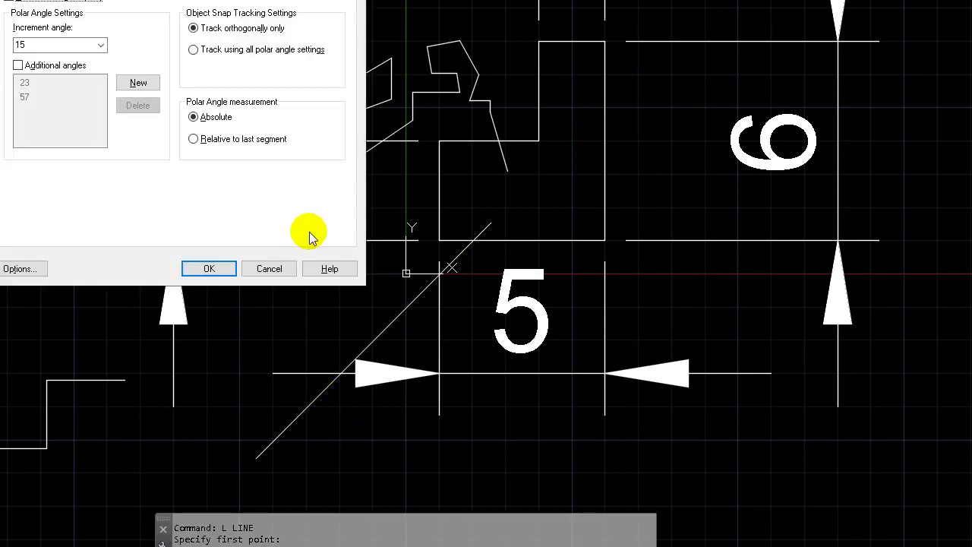
left_click(104, 49)
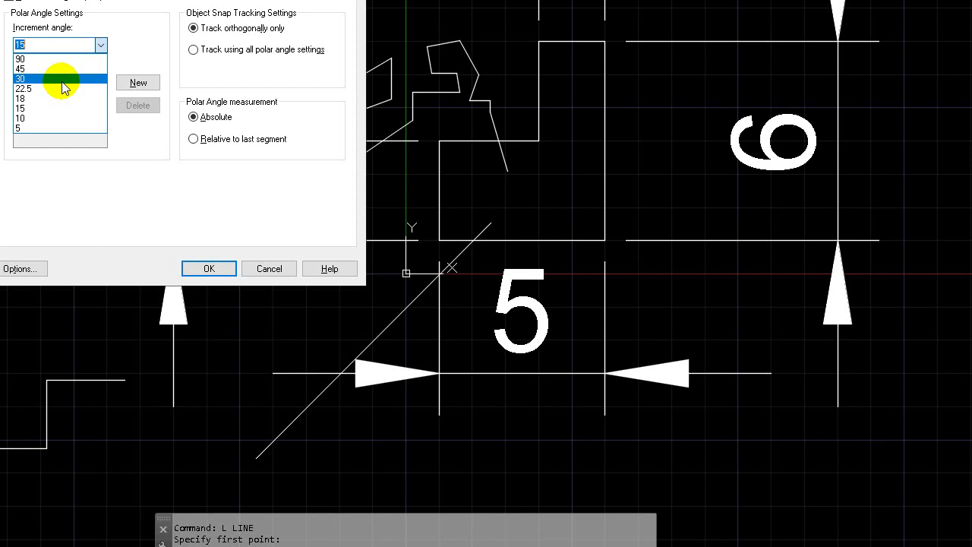
left_click(54, 118)
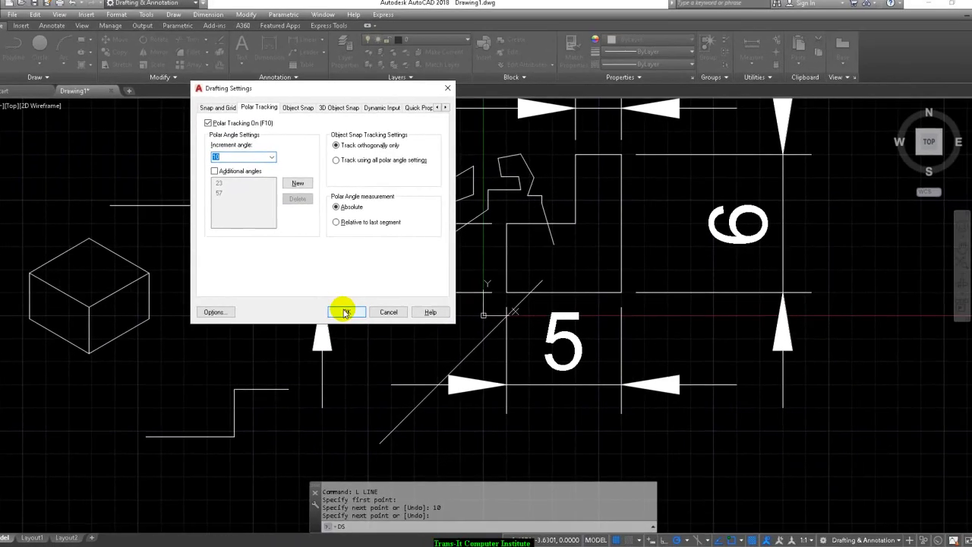
left_click(344, 312)
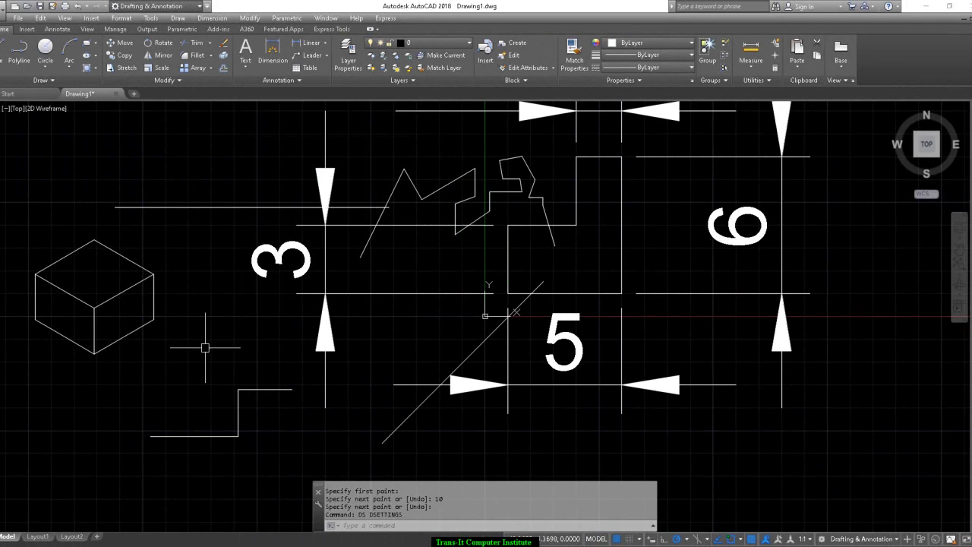
Draw a 20-unit line at 40 degrees with polar tracking, starting just below the isometric box's lower right side
type("l")
key("Return")
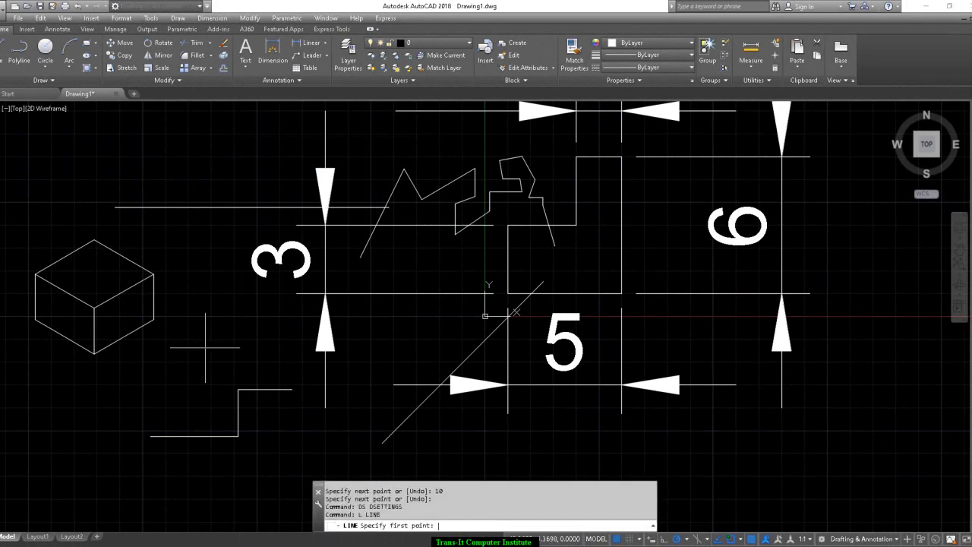
left_click(156, 360)
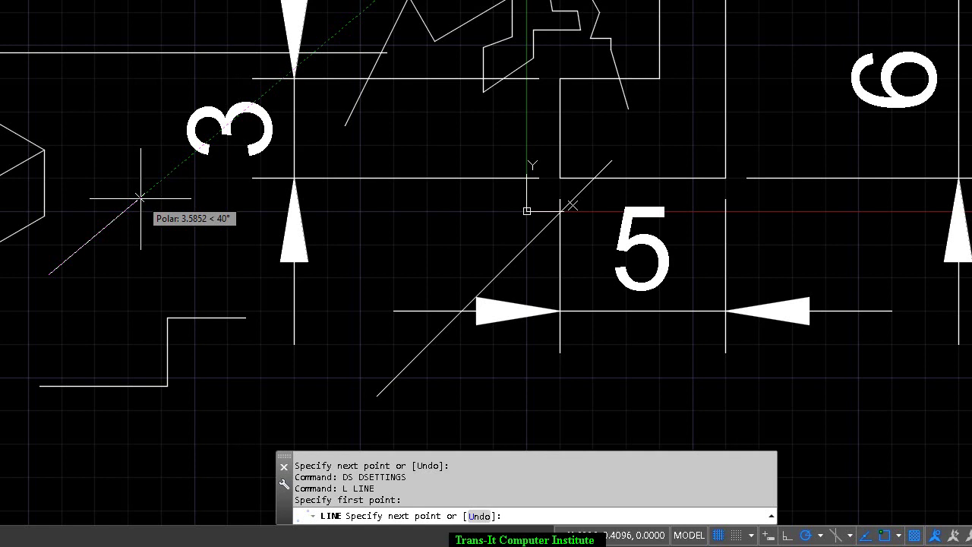
type("20")
key("Return")
key("Return")
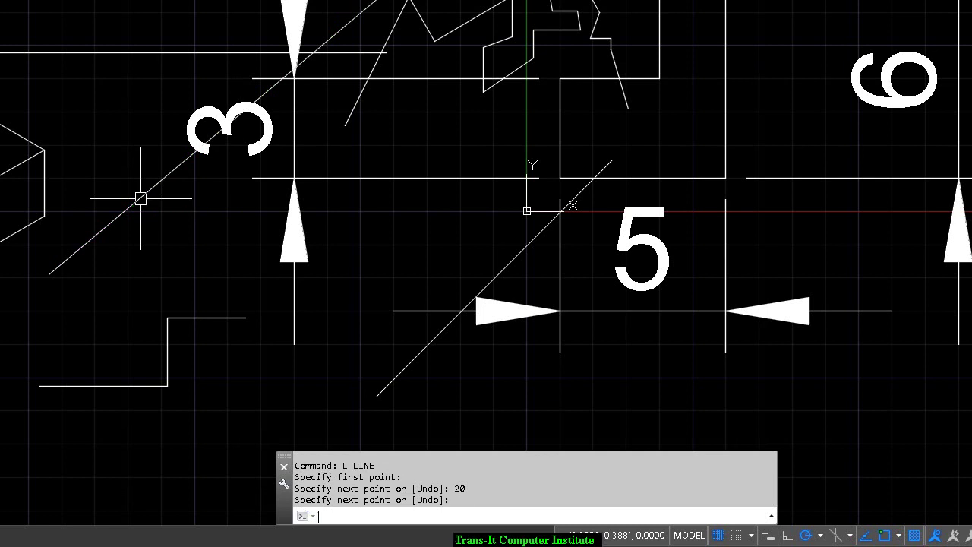
Enable additional polar angles in the drafting settings and delete the two angles already listed
type("ds")
key("Return")
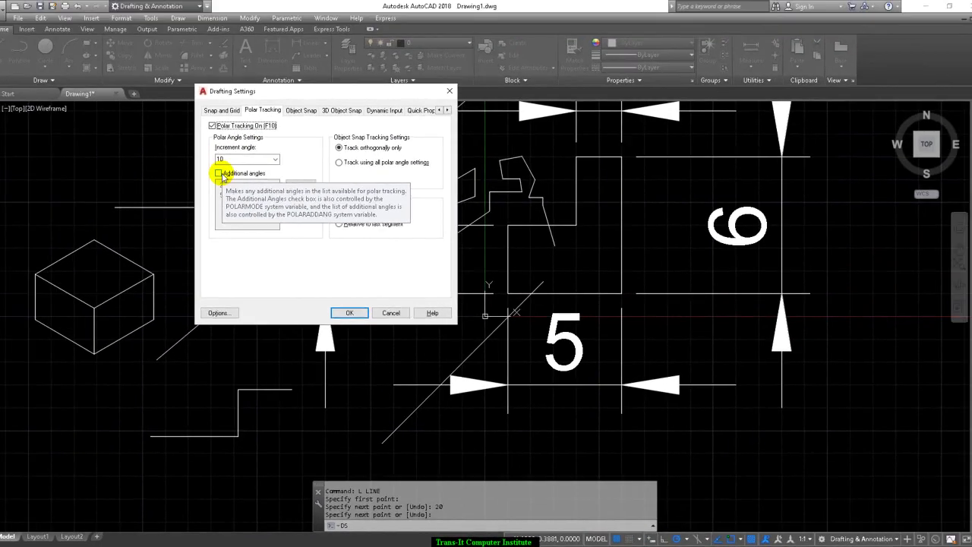
left_click(185, 100)
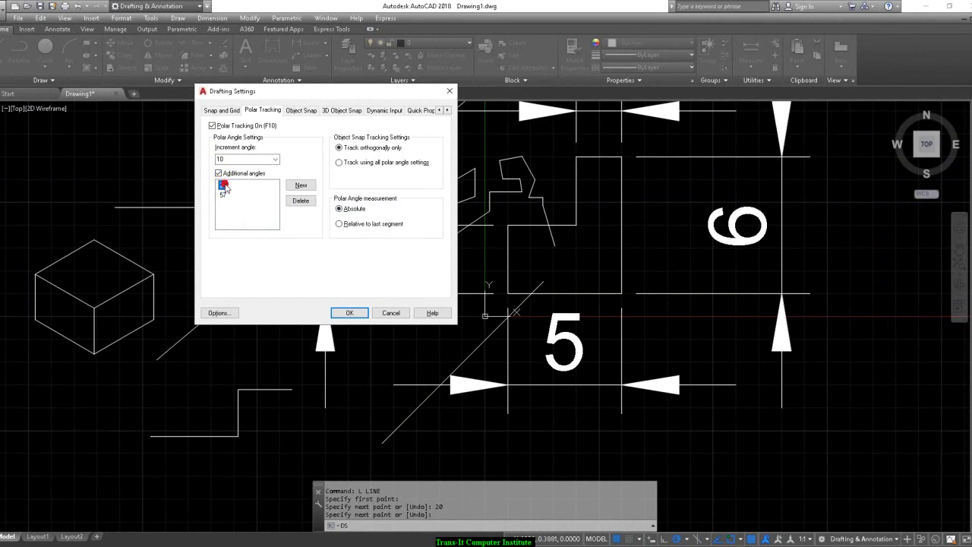
left_click(310, 204)
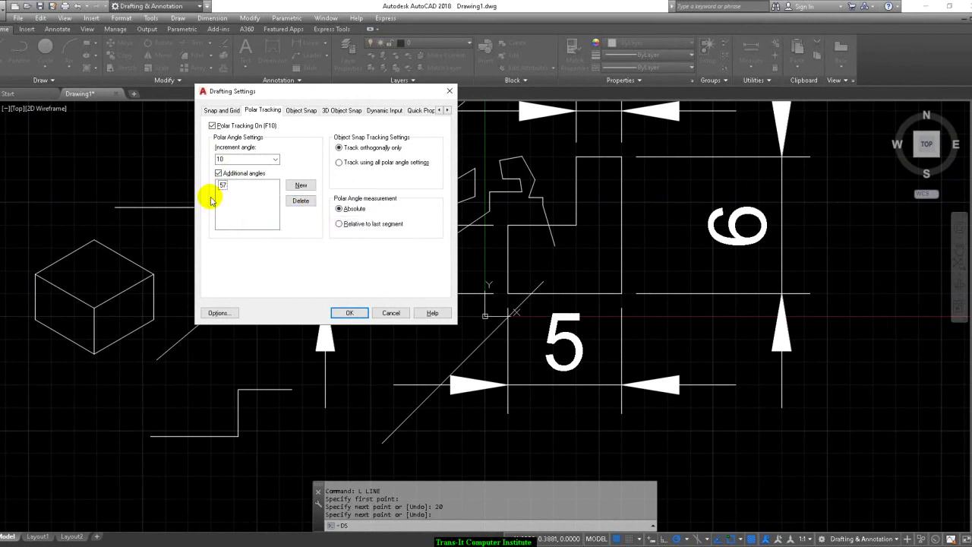
left_click(223, 186)
left_click(308, 202)
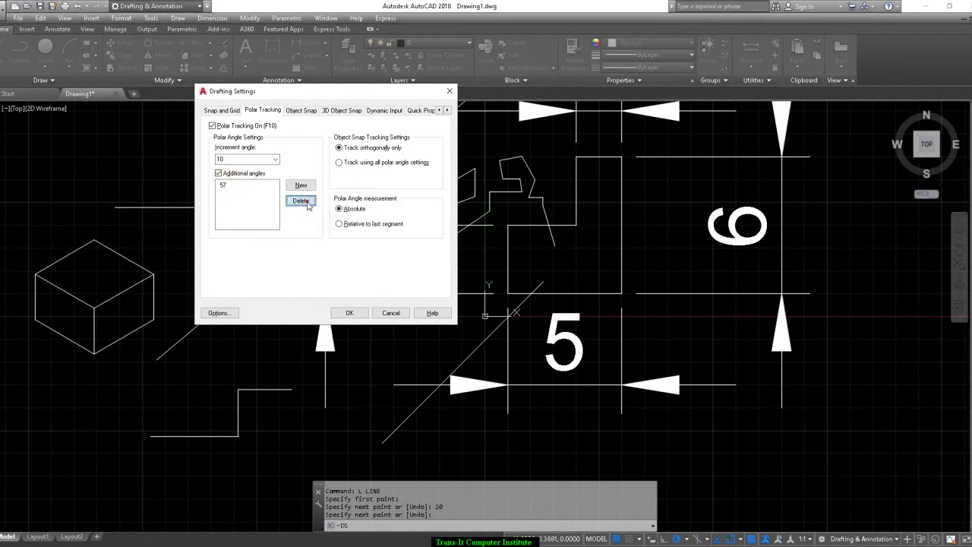
Add 33 and 67 degrees as additional polar tracking angles and apply the settings
left_click(220, 174)
left_click(301, 185)
type("33")
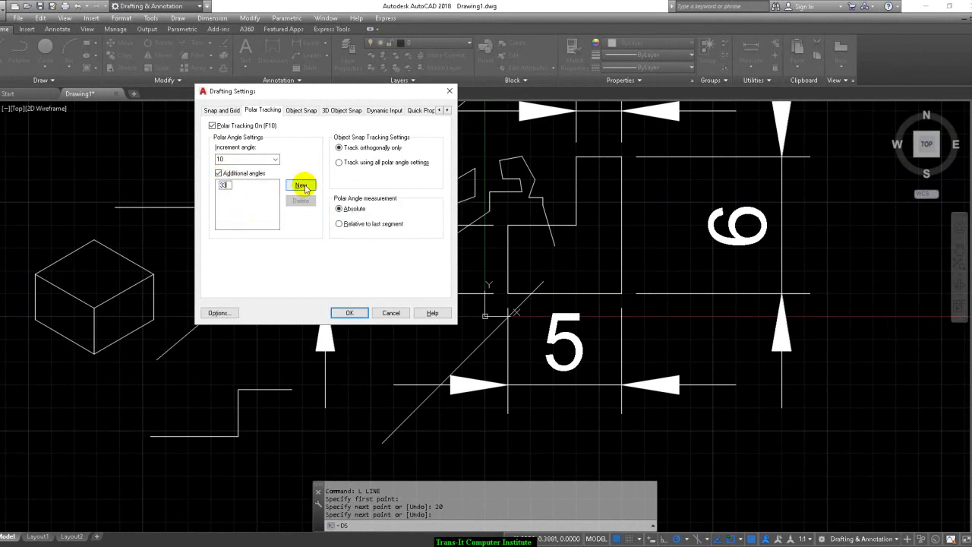
left_click(301, 185)
type("67")
left_click(360, 313)
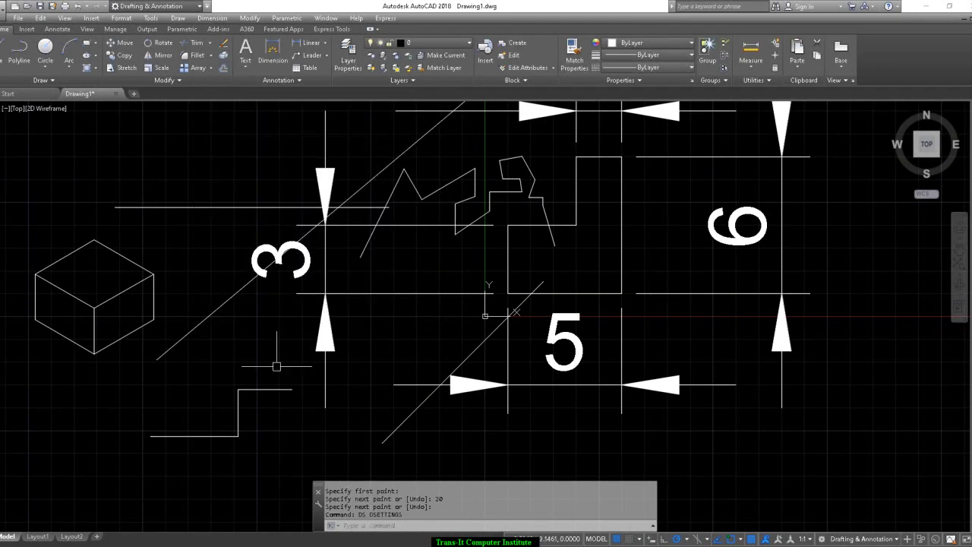
Draw a 10-unit line at 67 degrees with polar tracking, starting between the isometric box and the stepped line
type("l")
key("Return")
left_click(173, 384)
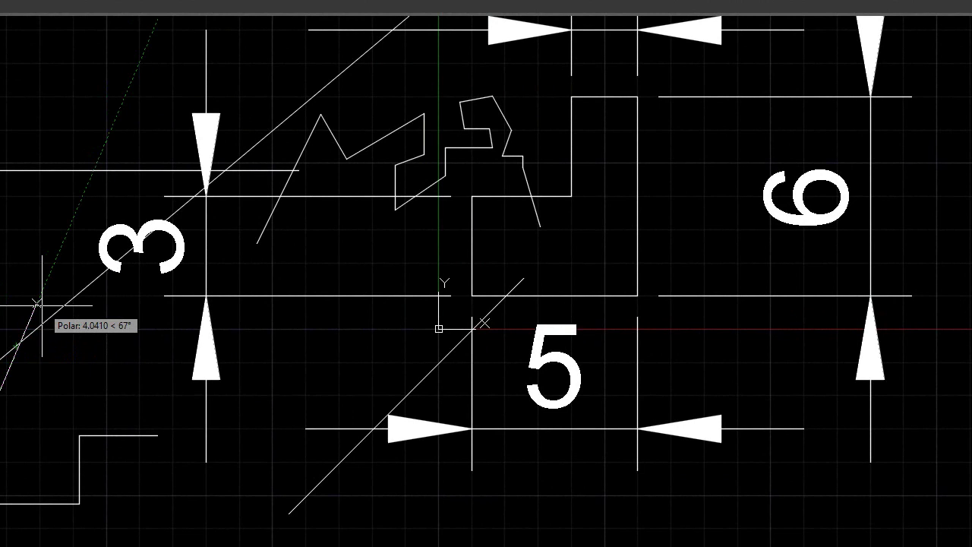
key("Return")
key("Return")
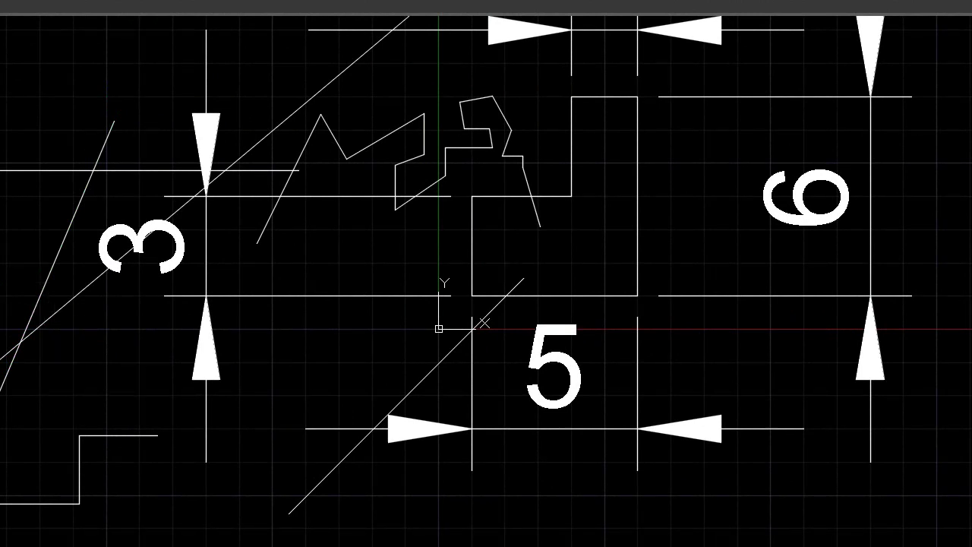
Disable the additional polar angles, set the increment angle to 27 degrees and apply with polar tracking on
key("Return")
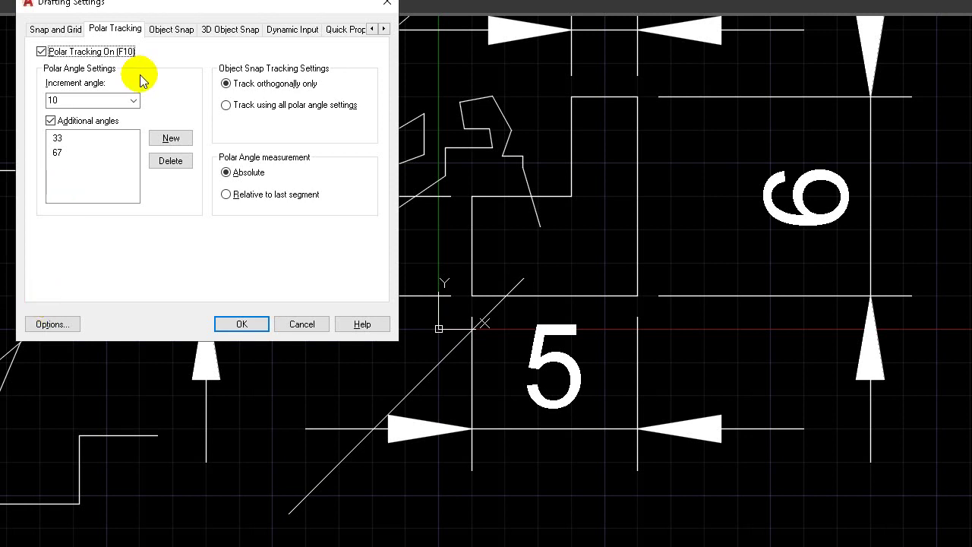
left_click(73, 122)
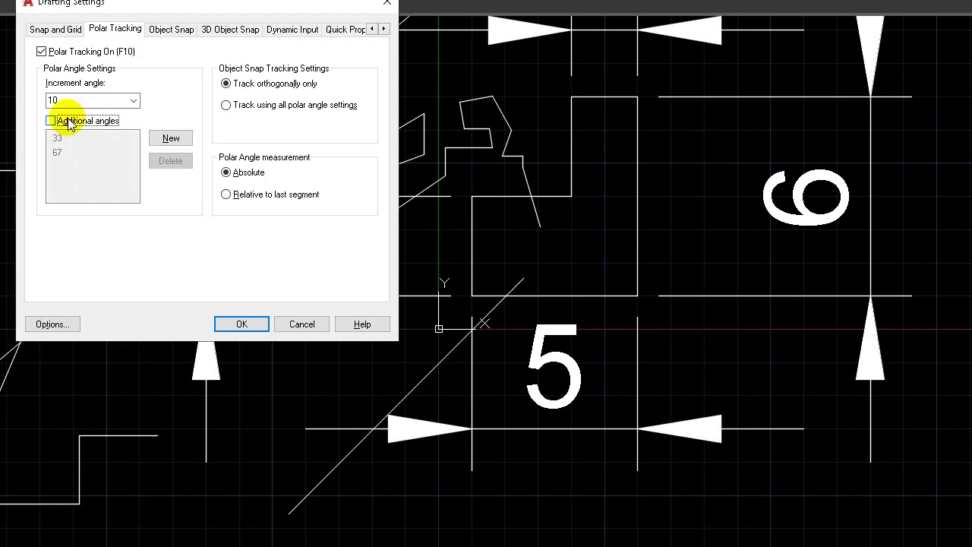
left_click(54, 50)
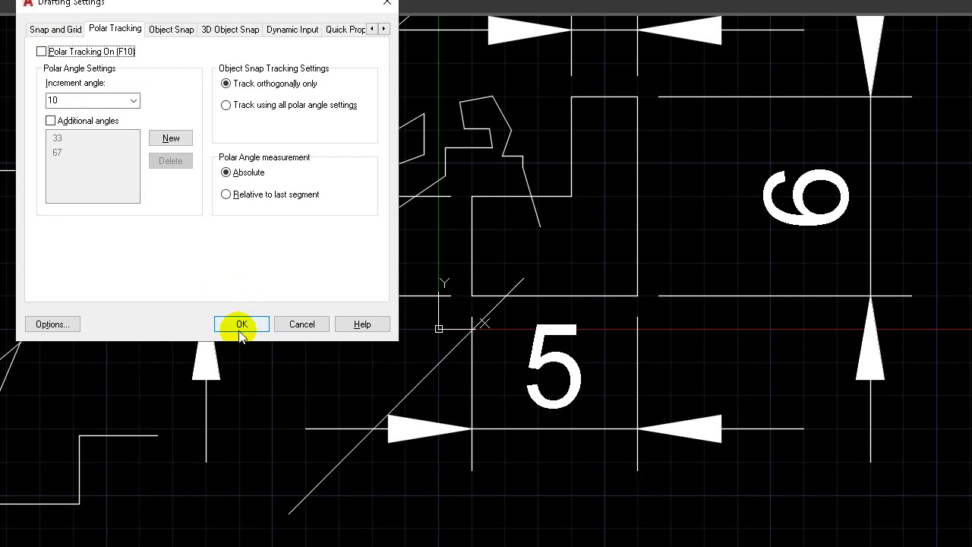
left_click(133, 100)
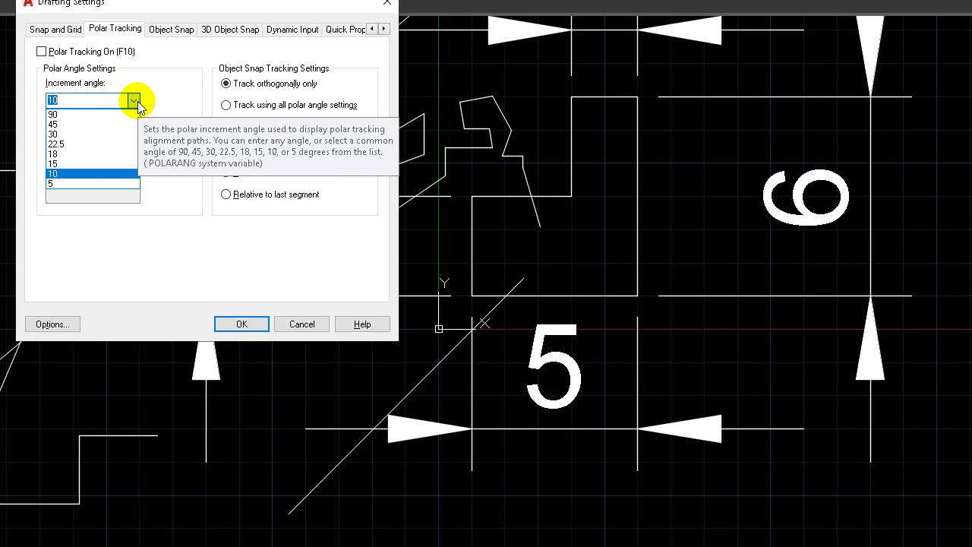
type("27")
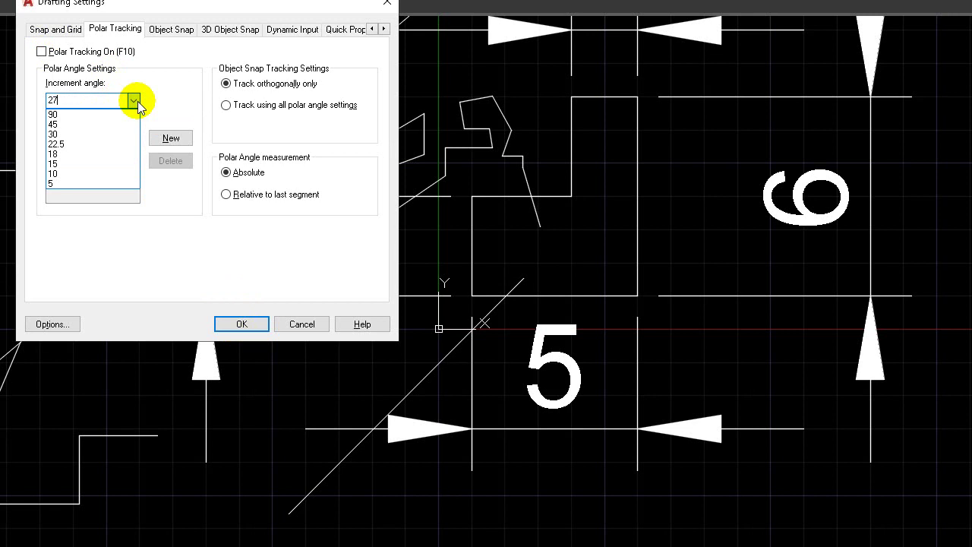
left_click(235, 320)
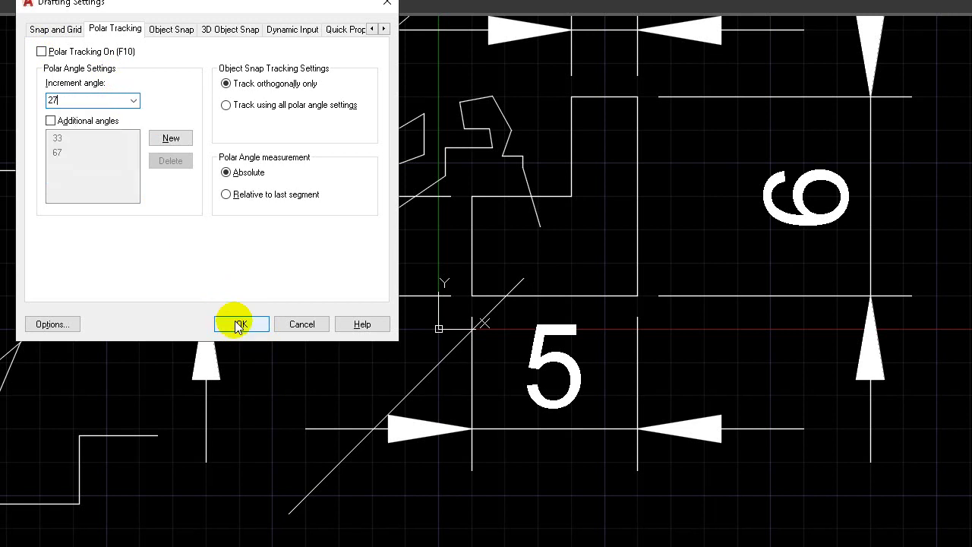
left_click(41, 51)
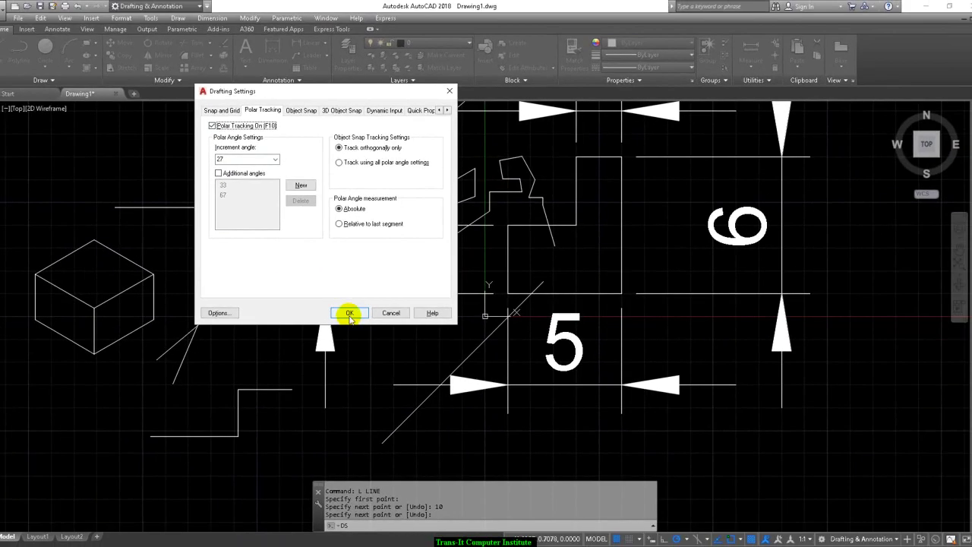
left_click(349, 313)
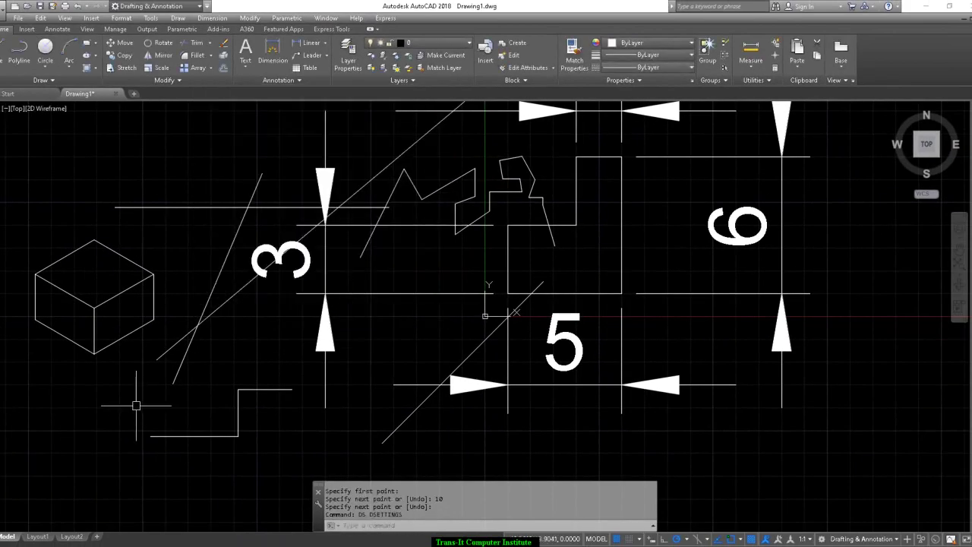
Try the 27-degree polar increments with a line started below the isometric box, and cancel it
type("l")
key("Return")
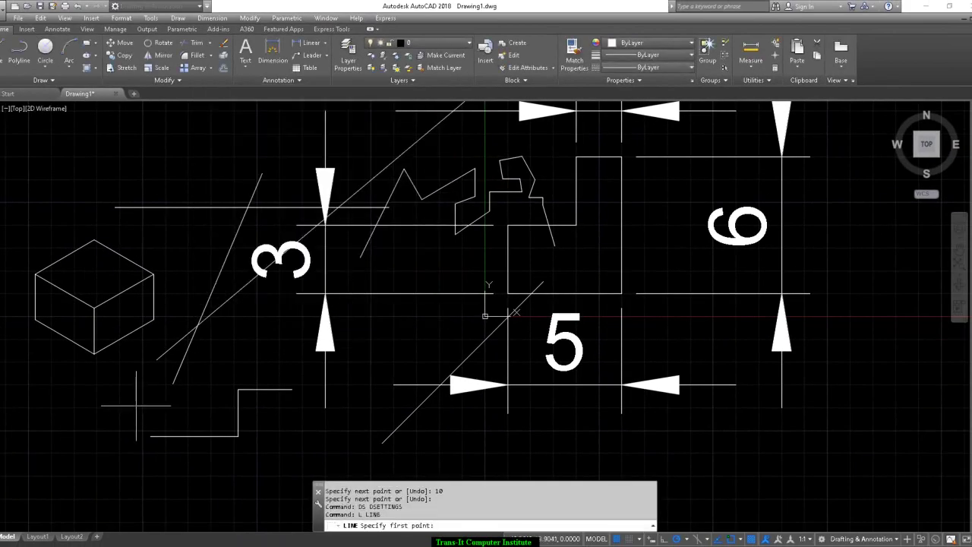
left_click(125, 415)
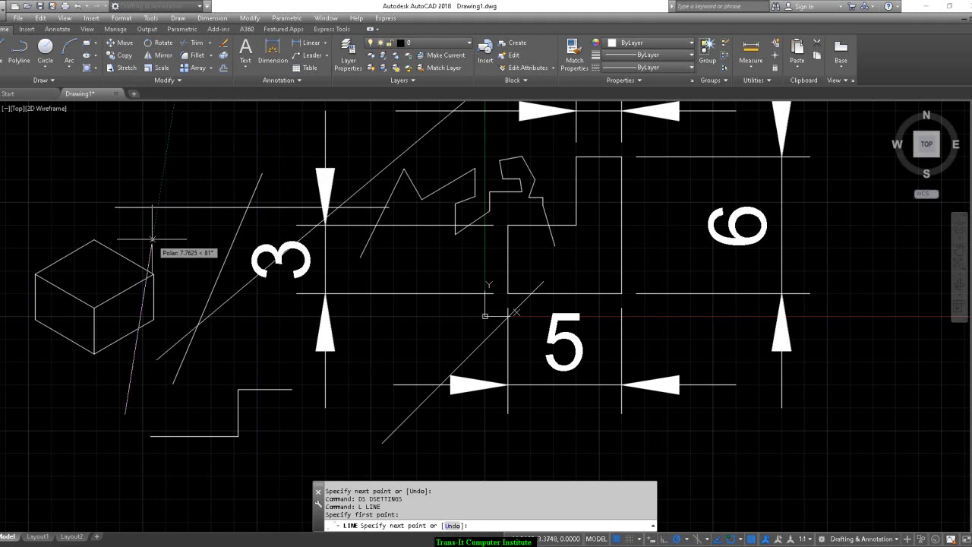
key("Escape")
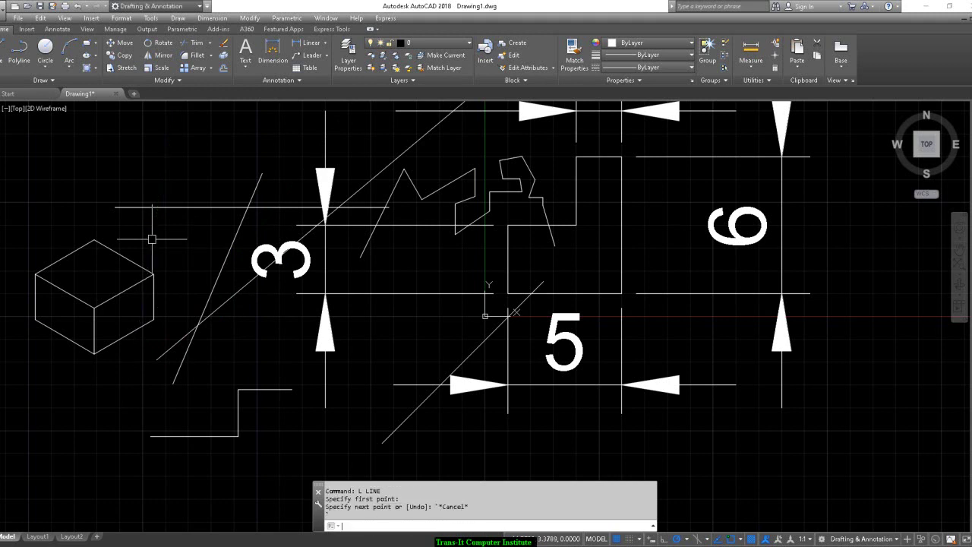
Turn polar tracking off in the drafting settings and apply the change
type("ds")
key("Return")
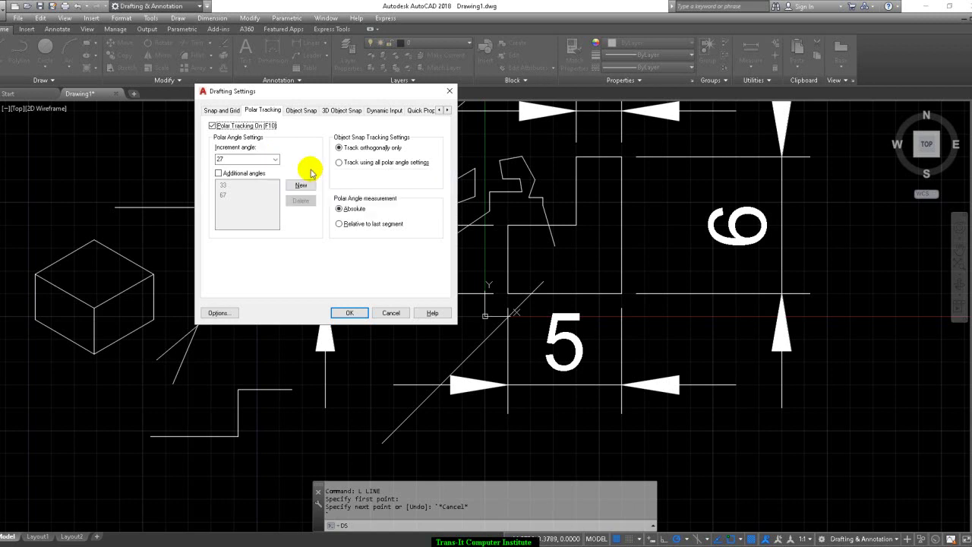
left_click(230, 126)
left_click(347, 313)
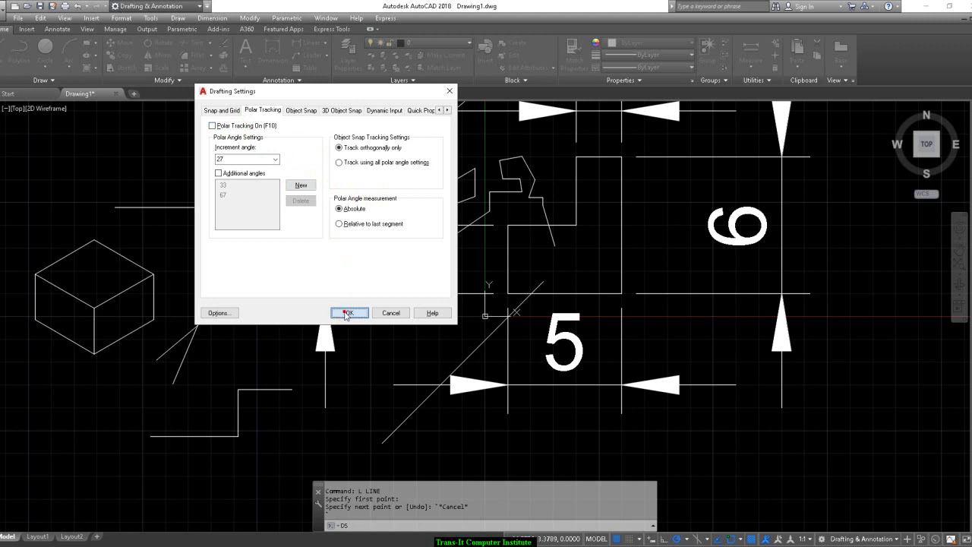
Try a freely angled line without polar tracking, starting below the isometric box's left side, and cancel it
type("l")
key("Return")
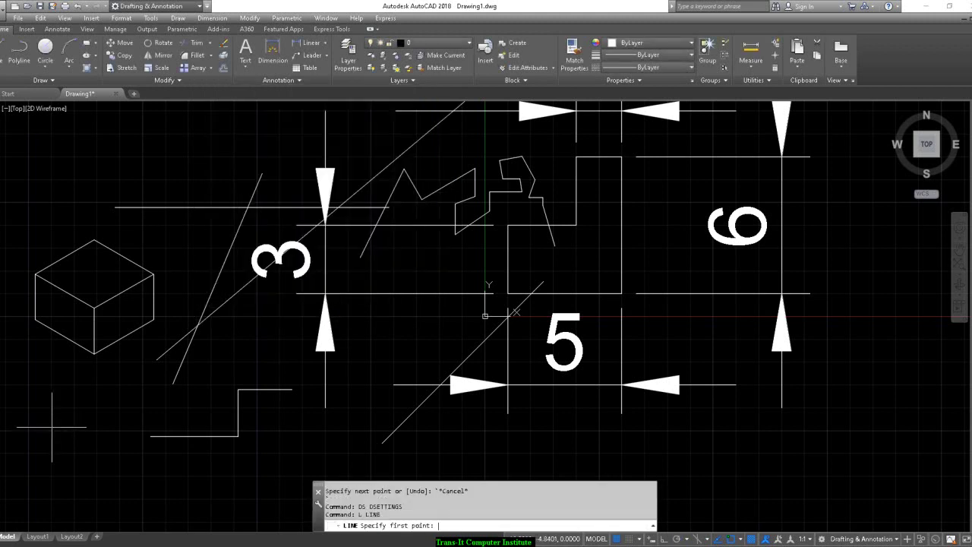
left_click(68, 408)
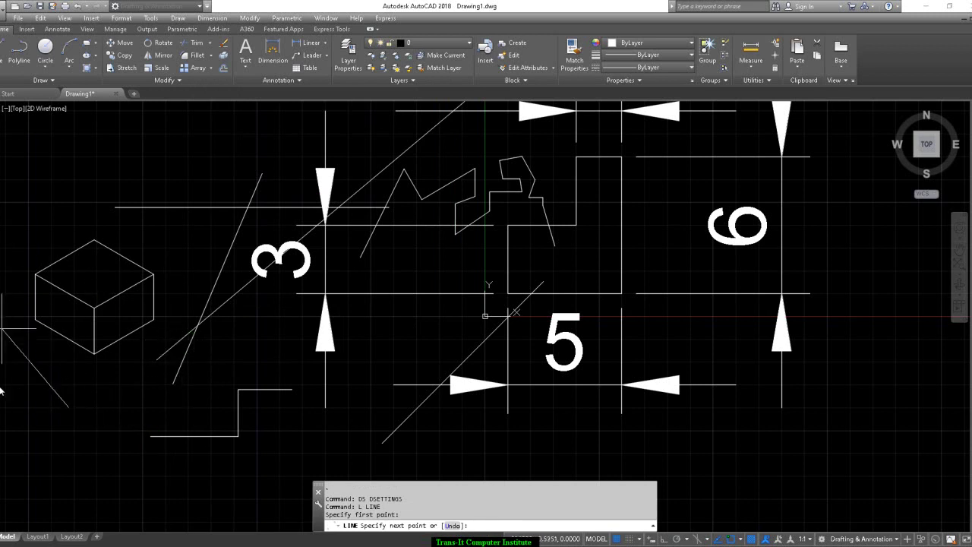
key("Escape")
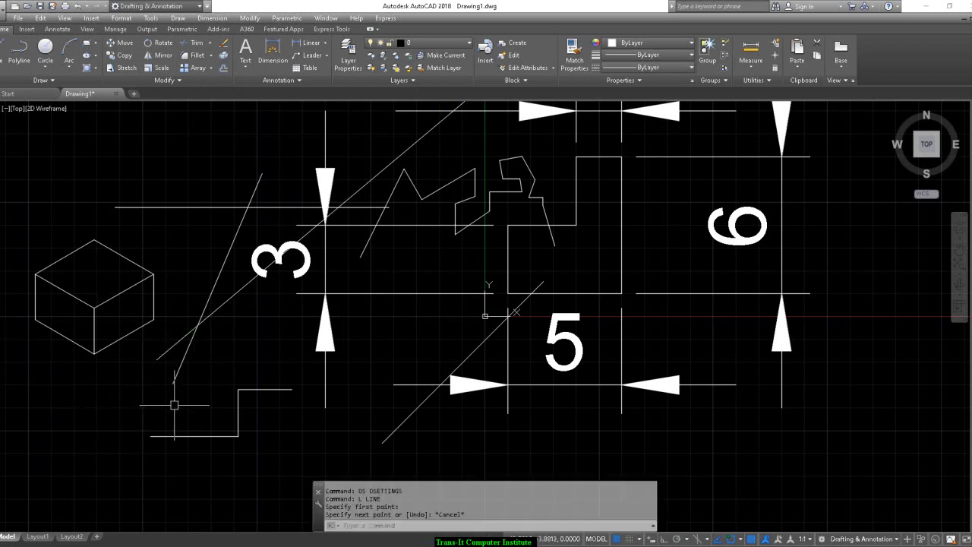
Turn object snap off in the drafting settings and apply the change
type("DS")
key("Return")
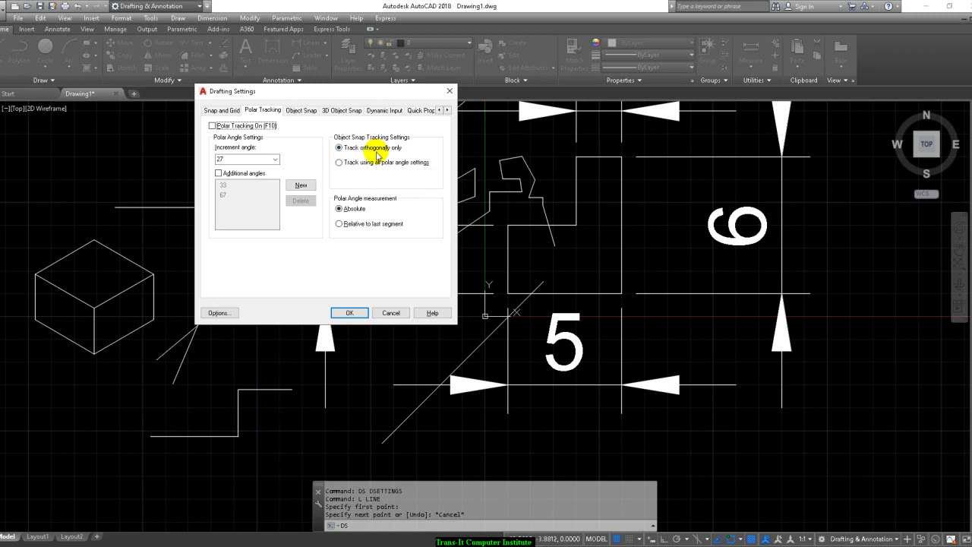
left_click(313, 112)
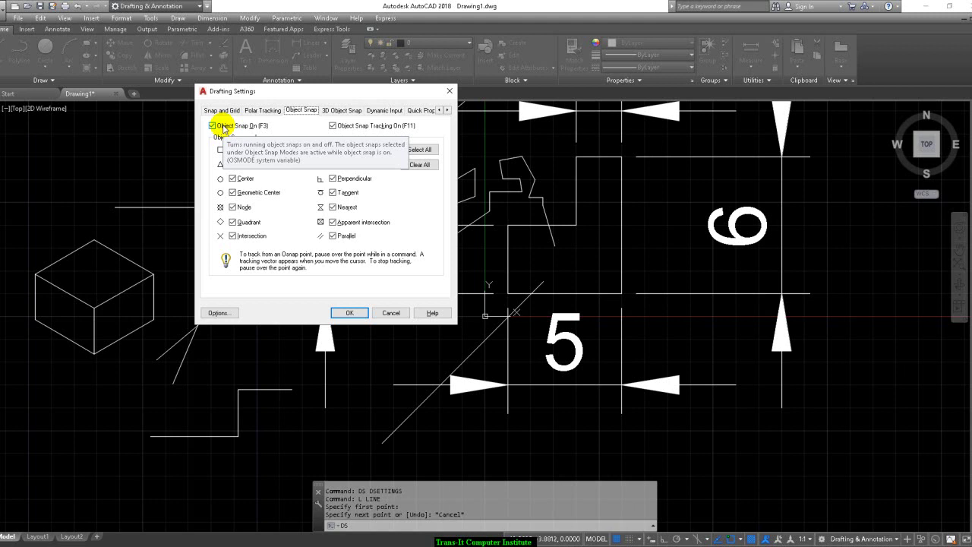
left_click(223, 127)
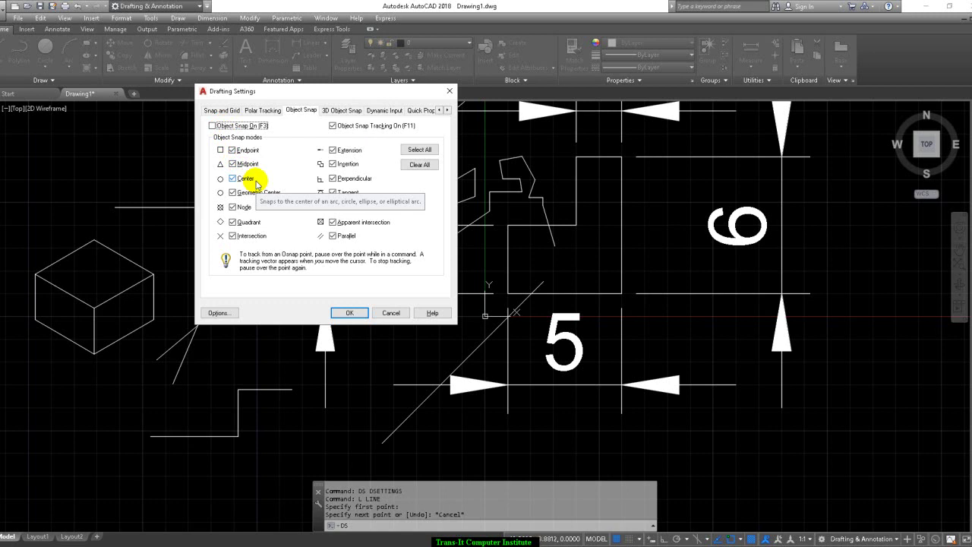
left_click(349, 313)
Draw a short vertical line upward from the left end of the long horizontal line, with ortho mode on
type("l")
key("Return")
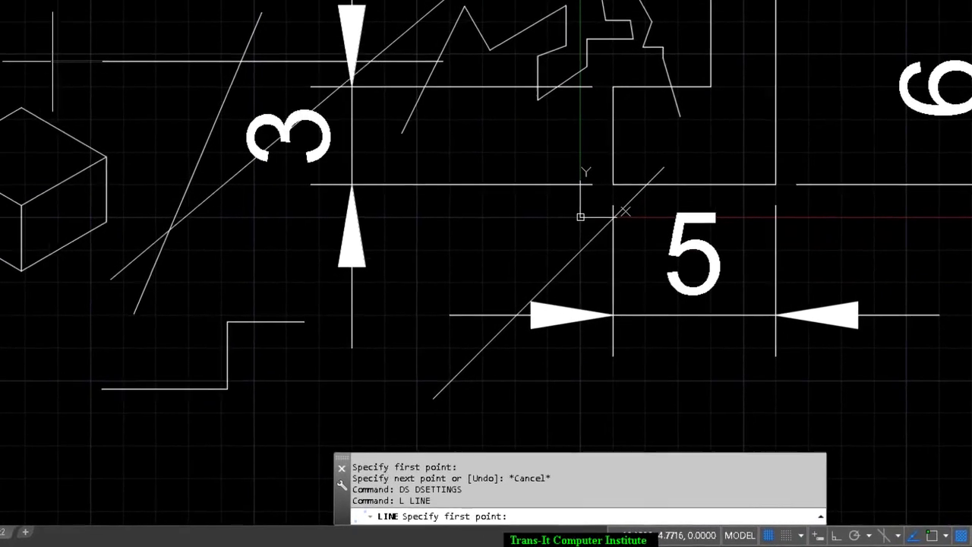
left_click(116, 206)
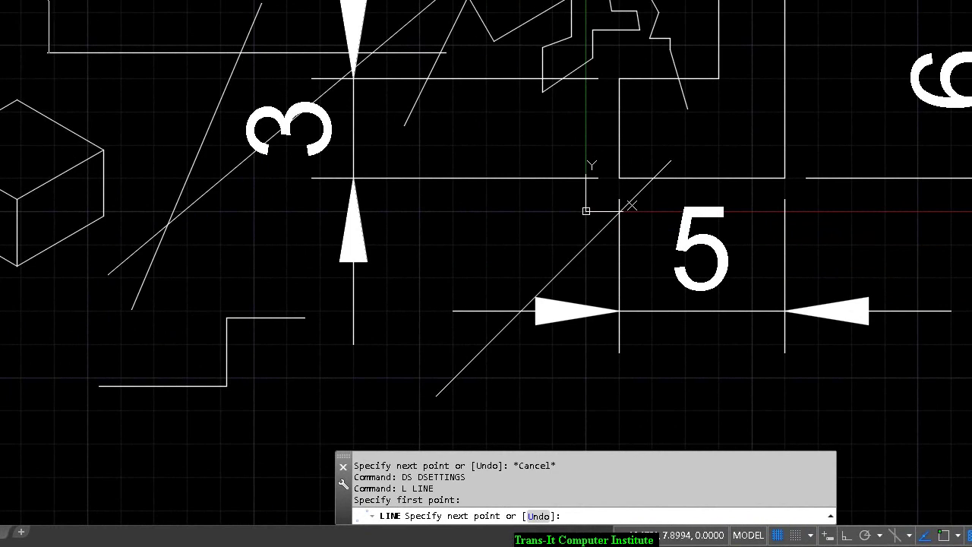
key("F8")
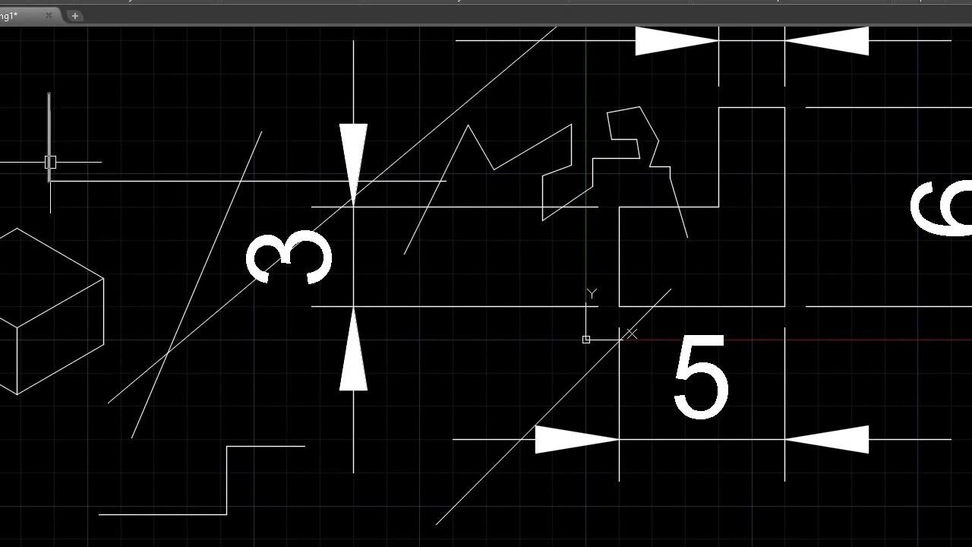
Turn object snap on, disable the Midpoint snap mode and apply the drafting settings
type("os")
key("Return")
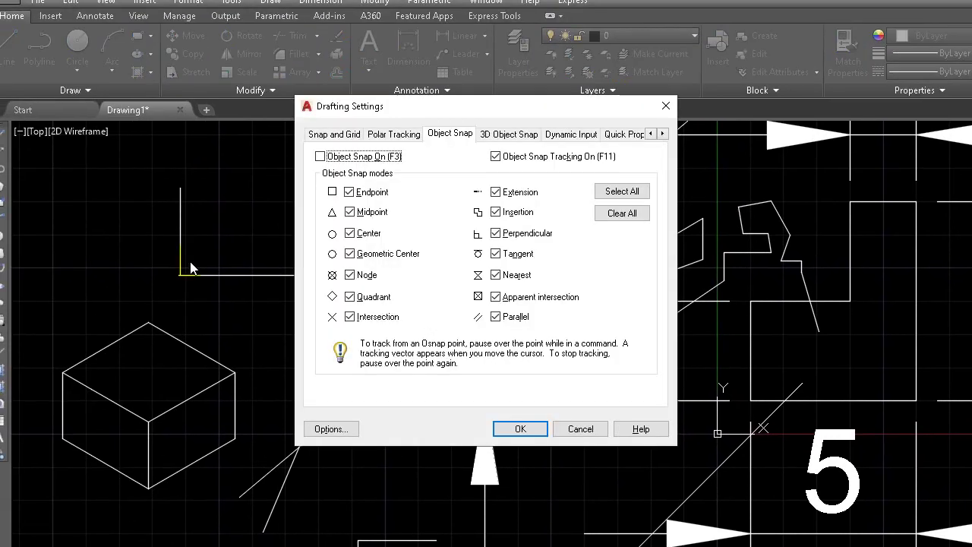
left_click(322, 158)
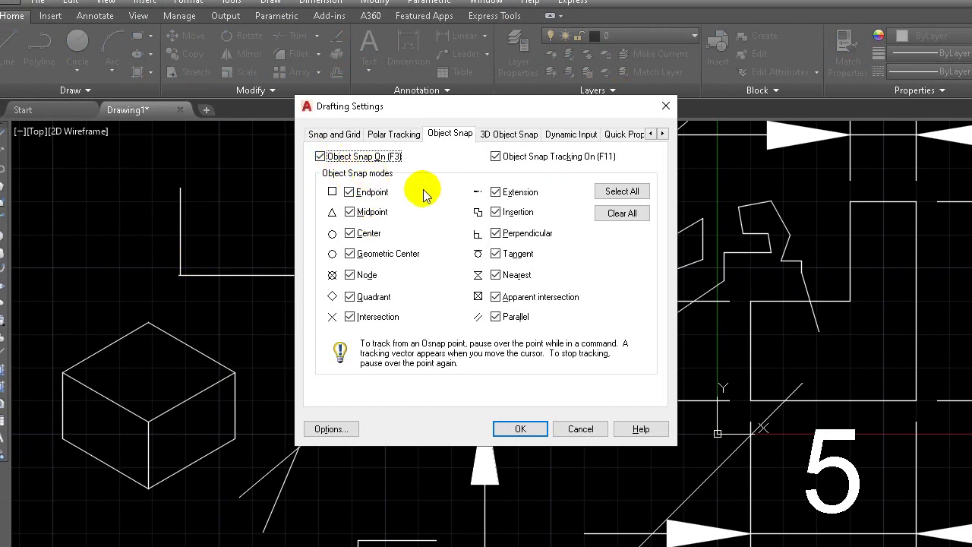
left_click(369, 215)
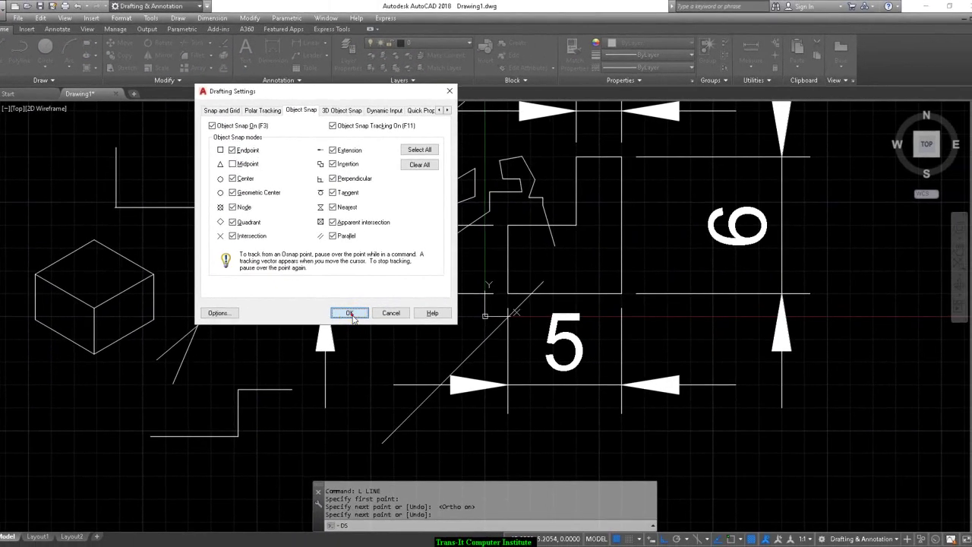
left_click(523, 433)
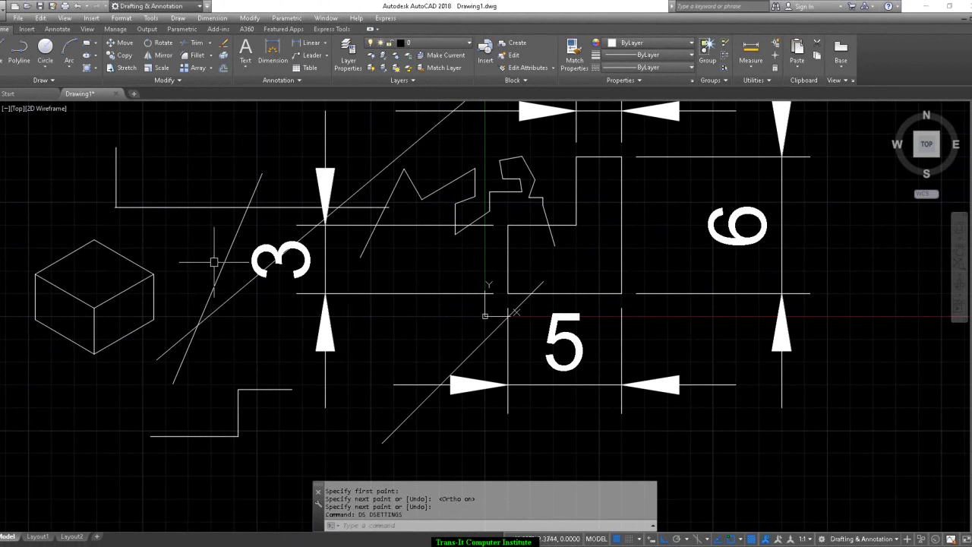
type("l")
key("Return")
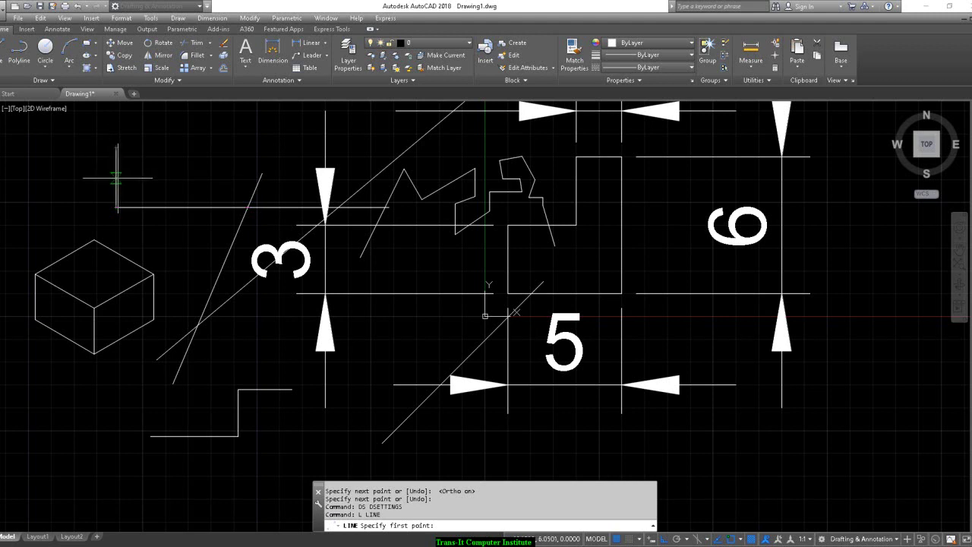
key("Escape")
Enable the Midpoint object snap mode and apply the drafting settings
type("ds")
key("Return")
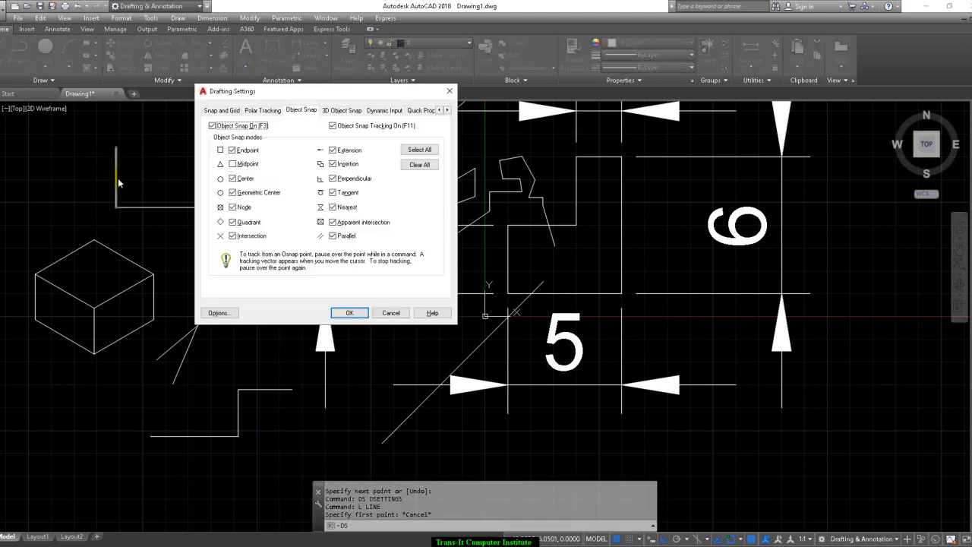
left_click(248, 166)
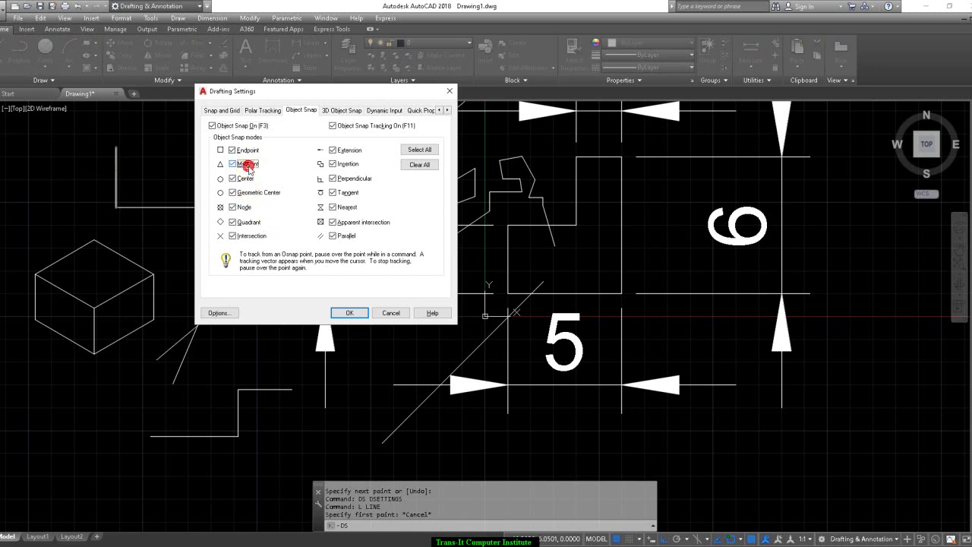
left_click(353, 313)
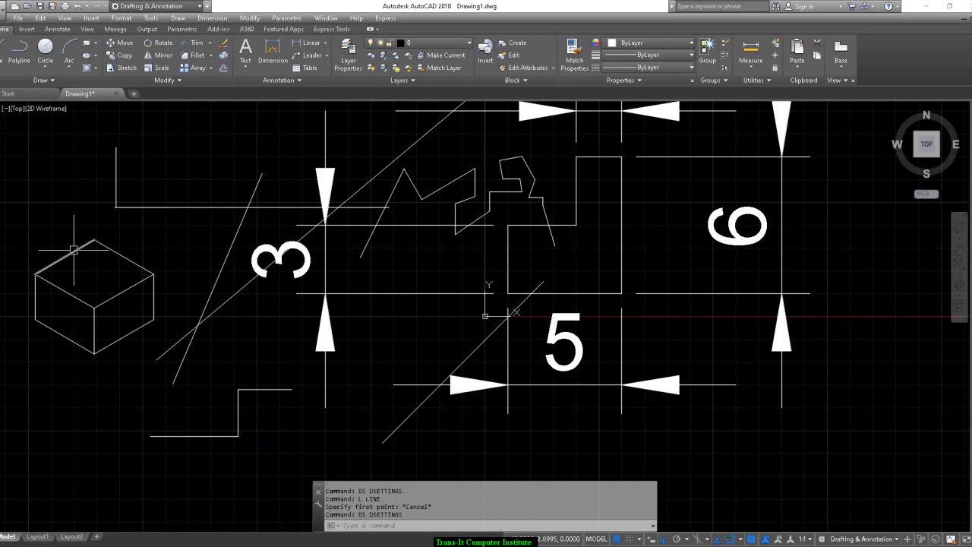
Draw a short horizontal line to the right from the upper end of the short vertical line, with ortho mode on
type("l")
key("Return")
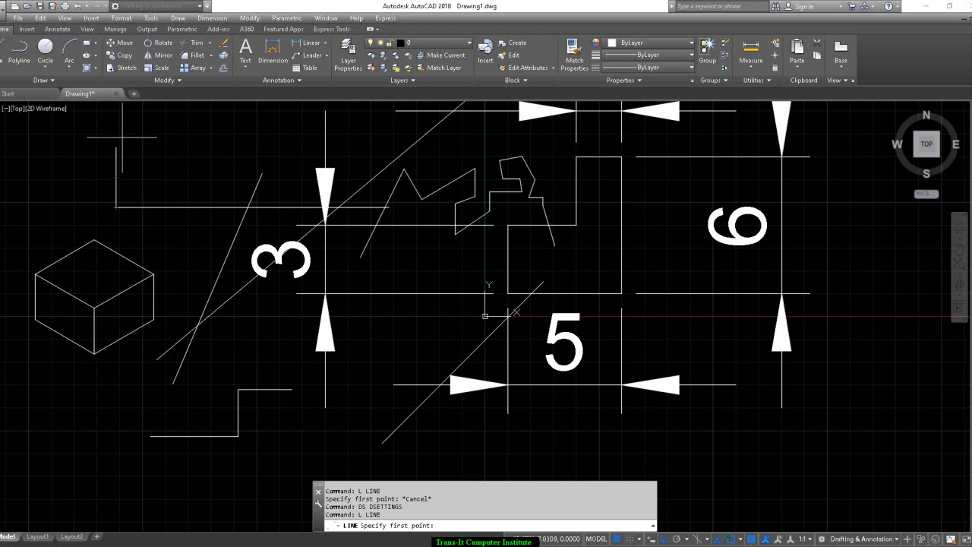
left_click(115, 147)
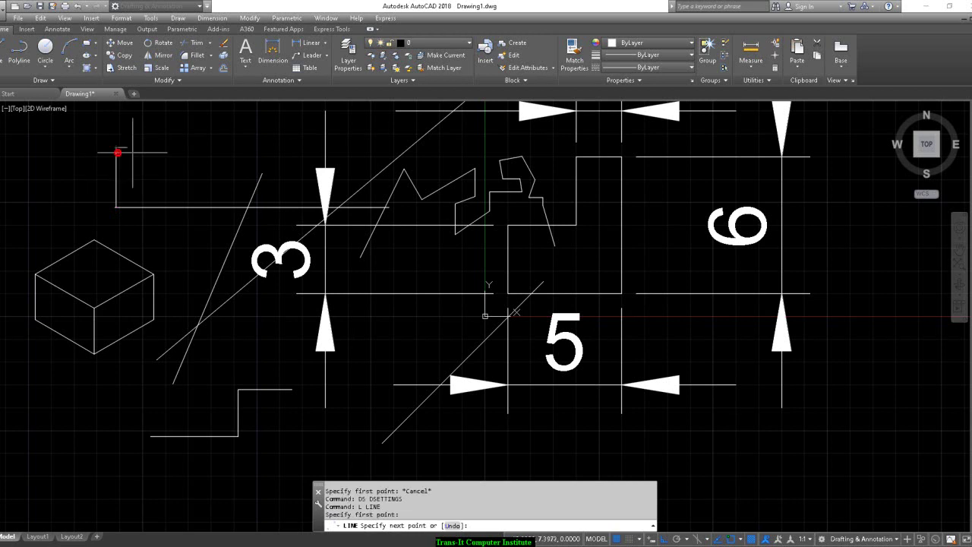
left_click(180, 149)
key("Return")
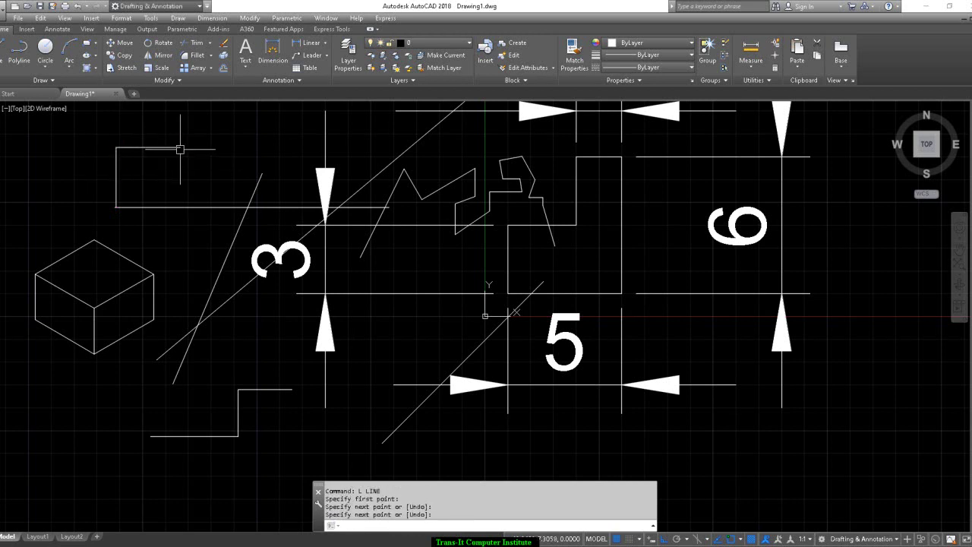
Turn object snap tracking off in the drafting settings and apply the change
type("ds")
key("Return")
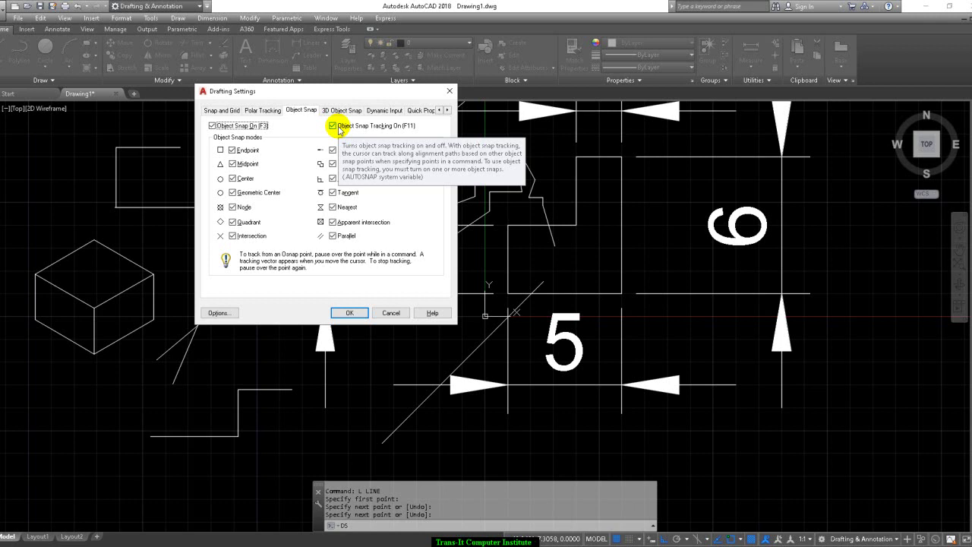
left_click(335, 128)
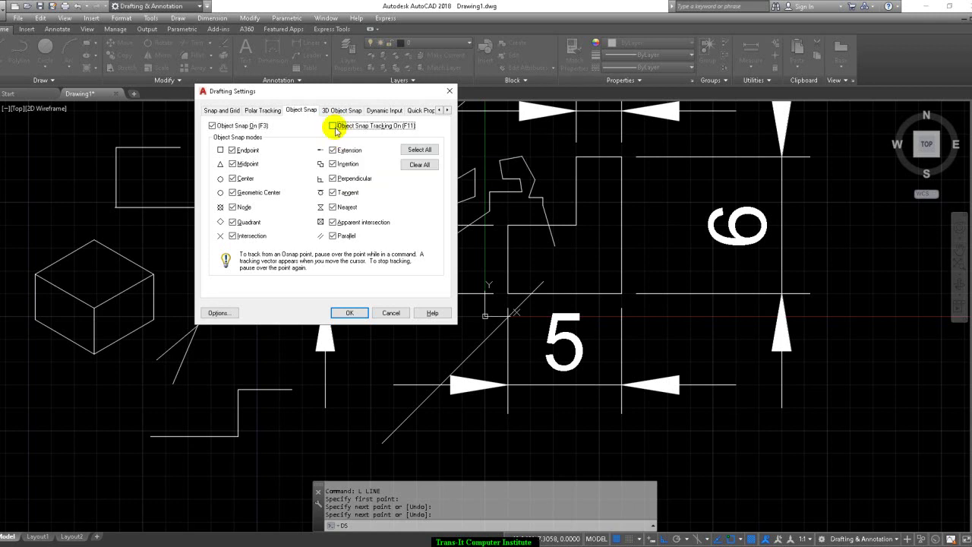
left_click(349, 312)
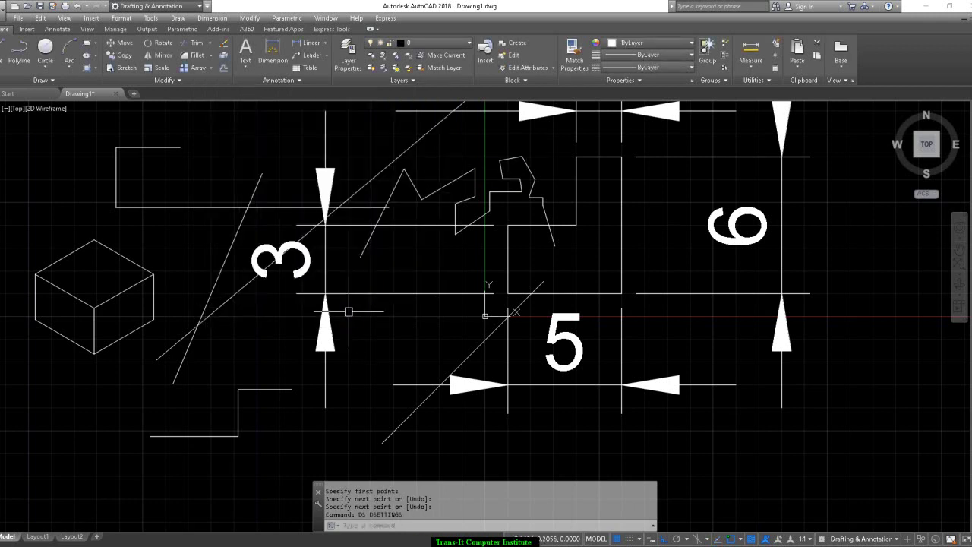
Draw a line 1 unit up and 3 units left from the short upper line's midpoint, and erase its vertical segment
type("l")
key("Return")
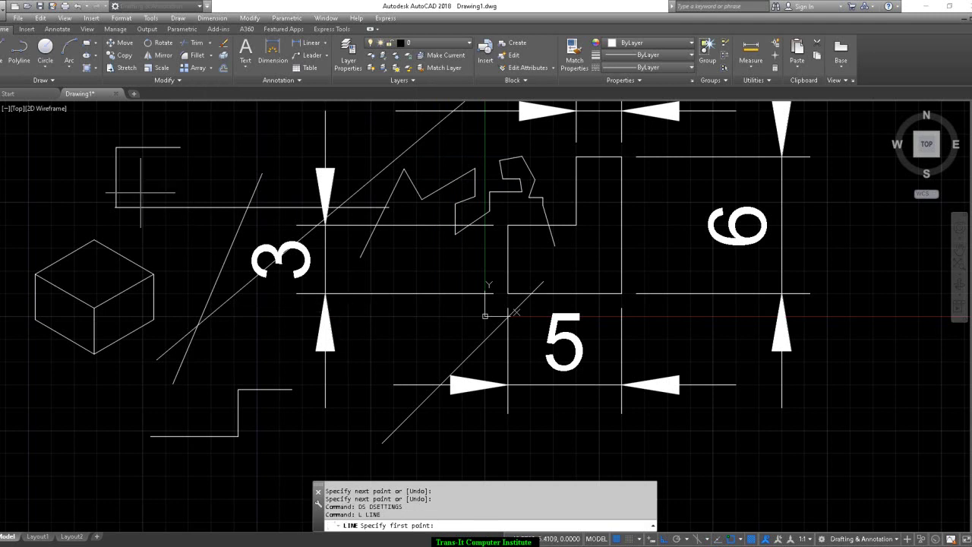
left_click(148, 147)
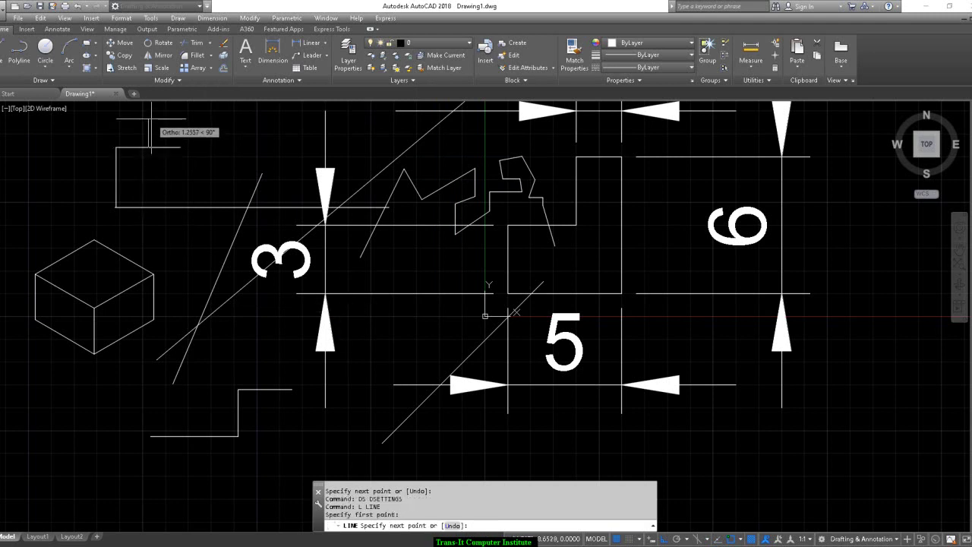
type("1")
key("Return")
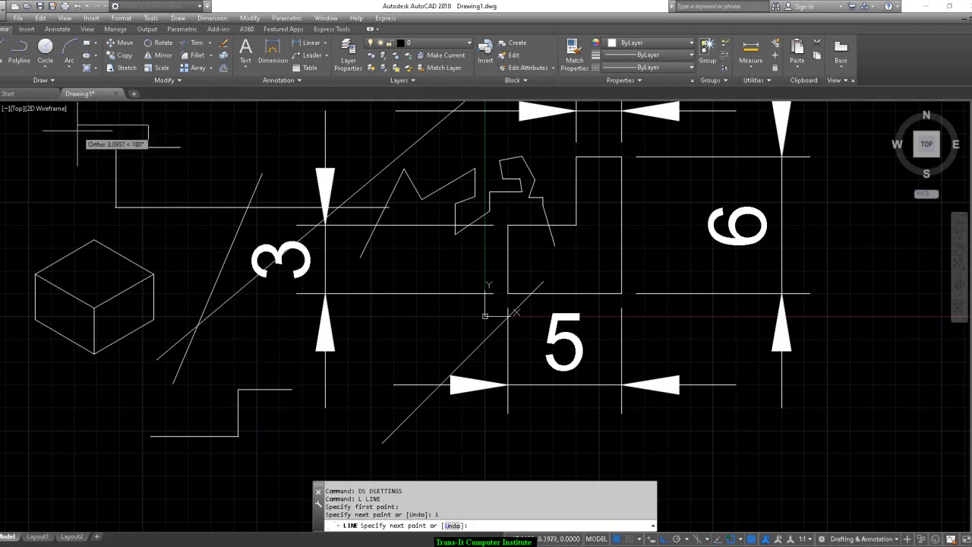
key("Return")
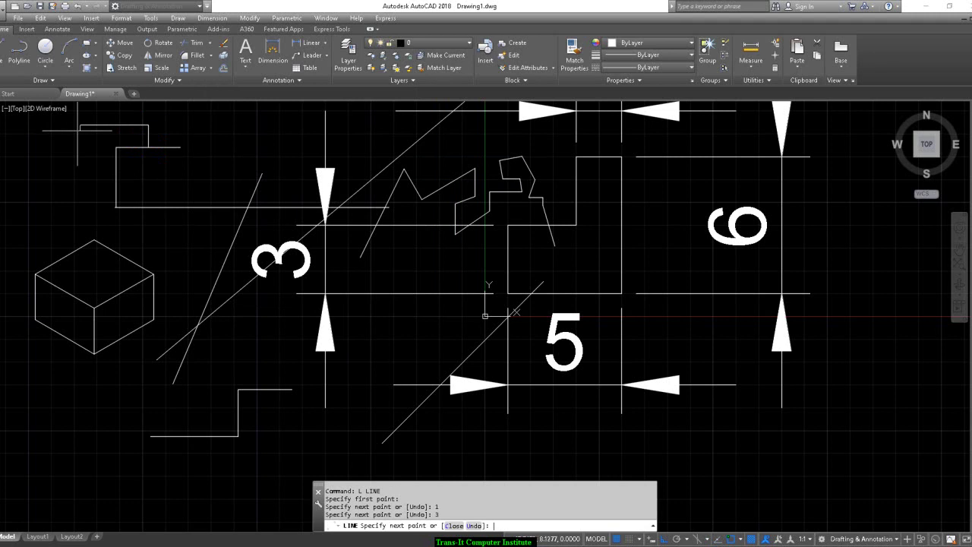
key("Return")
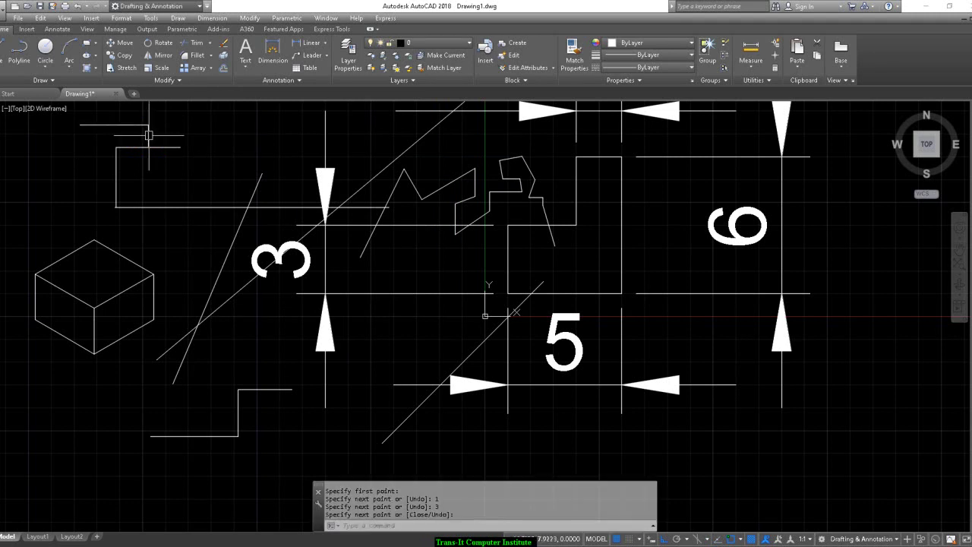
left_click(147, 135)
key("Delete")
type("l")
key("Return")
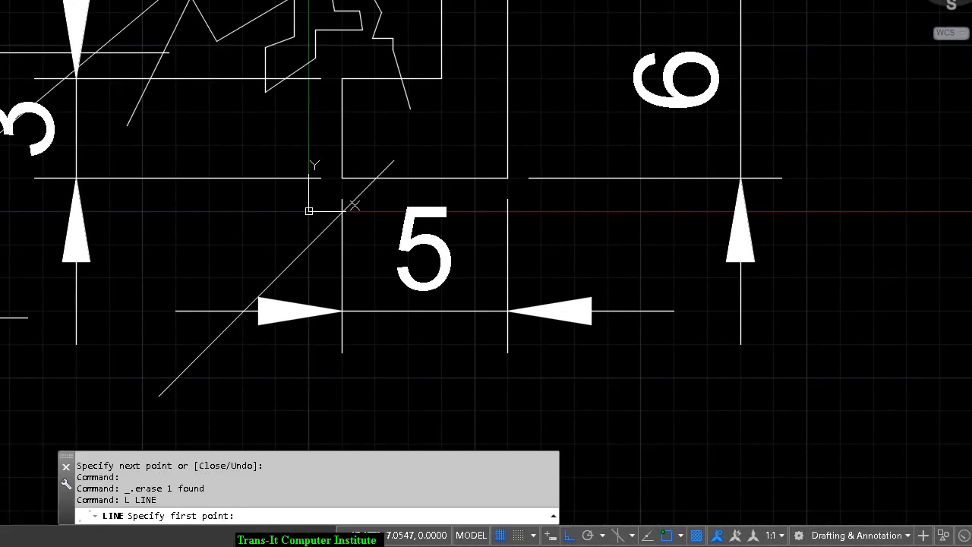
key("Escape")
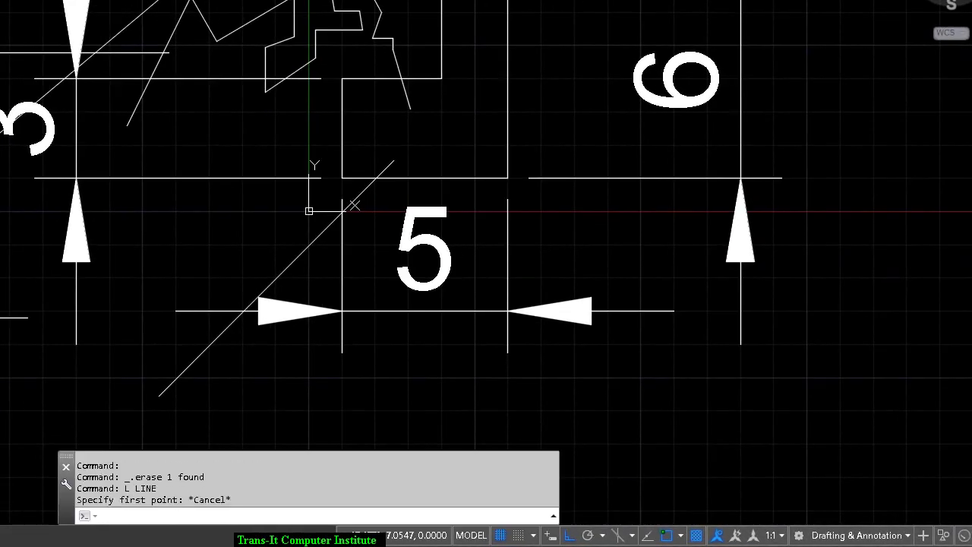
Turn object snap tracking on in the drafting settings and apply the change
key("Return")
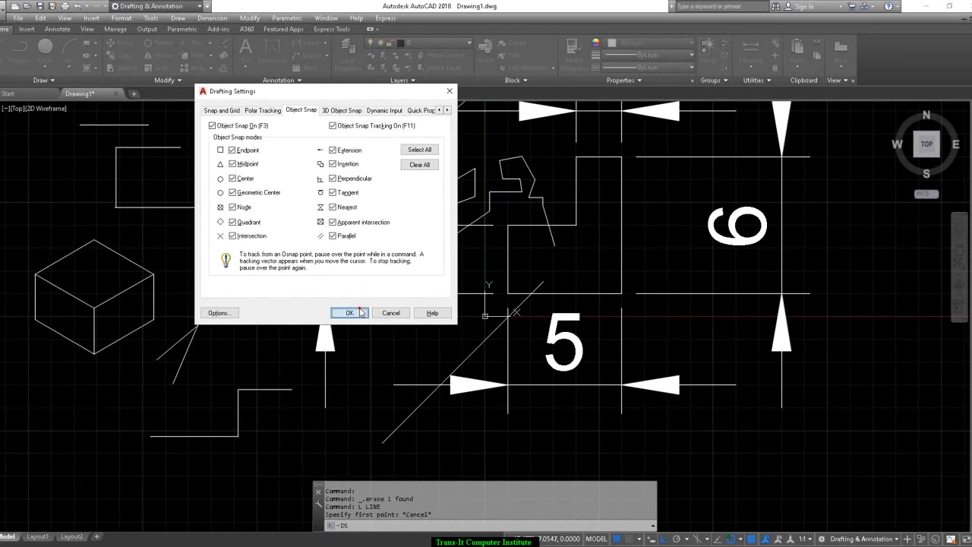
left_click(116, 208)
Draw a 3-unit line to the left, starting 1 unit below the short upper line's midpoint by object snap tracking
type("l")
key("Return")
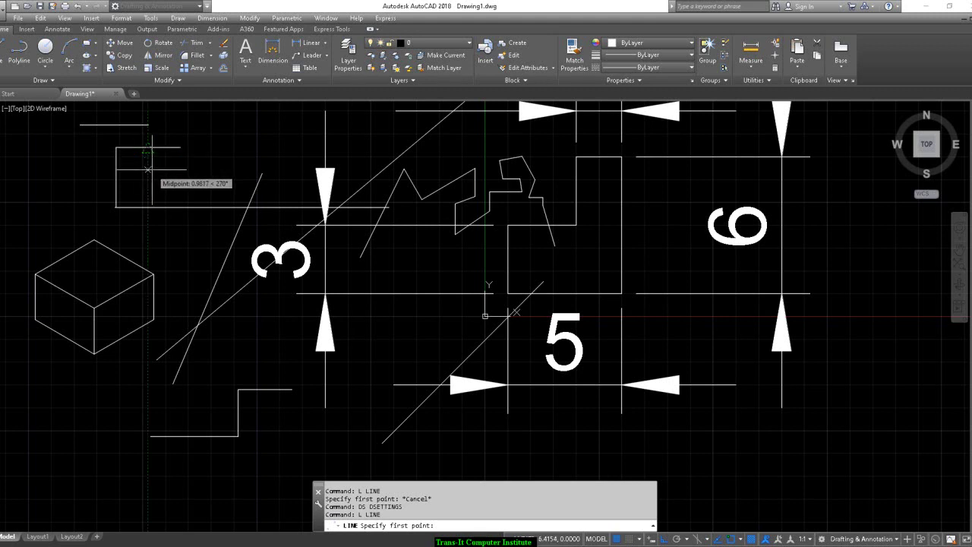
key("Return")
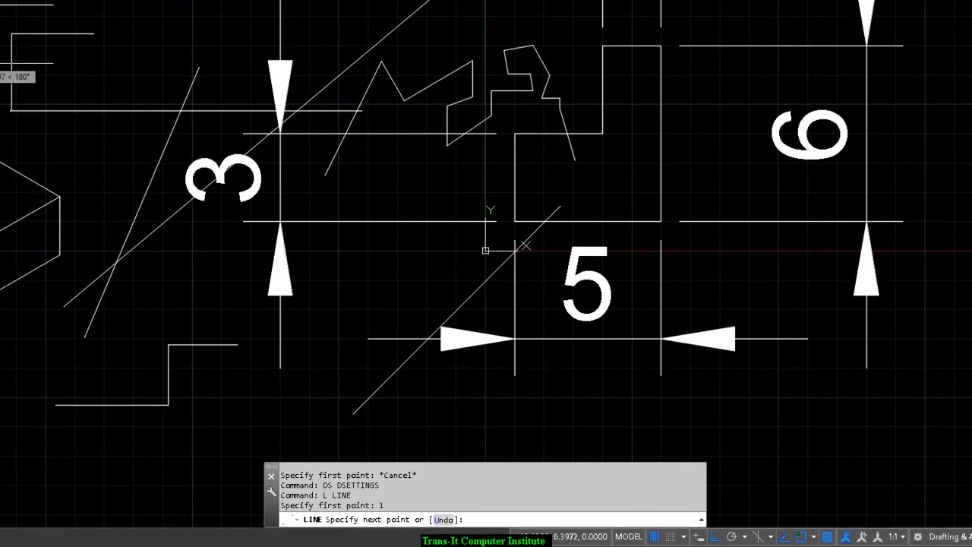
type("3")
key("Return")
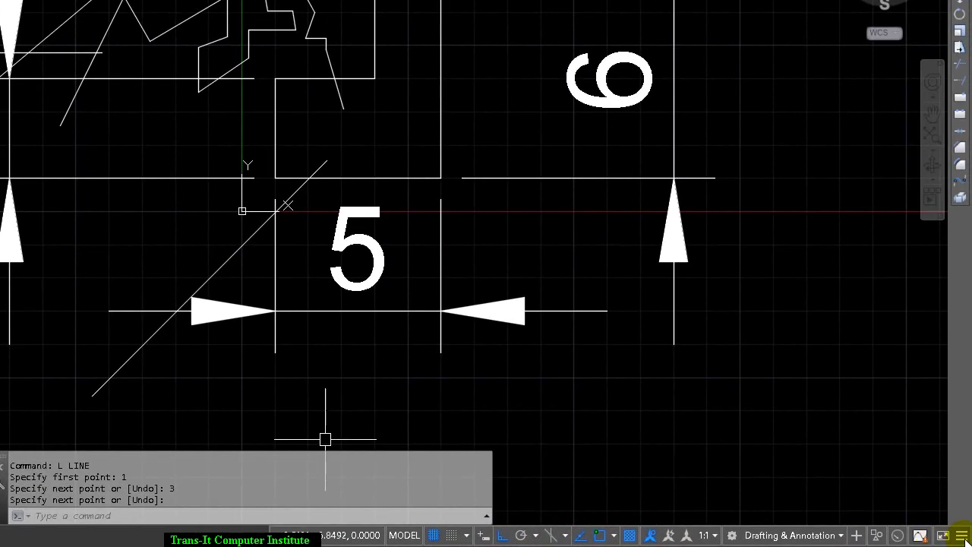
Review the list of available status toggles and turn object snap tracking off
left_click(962, 535)
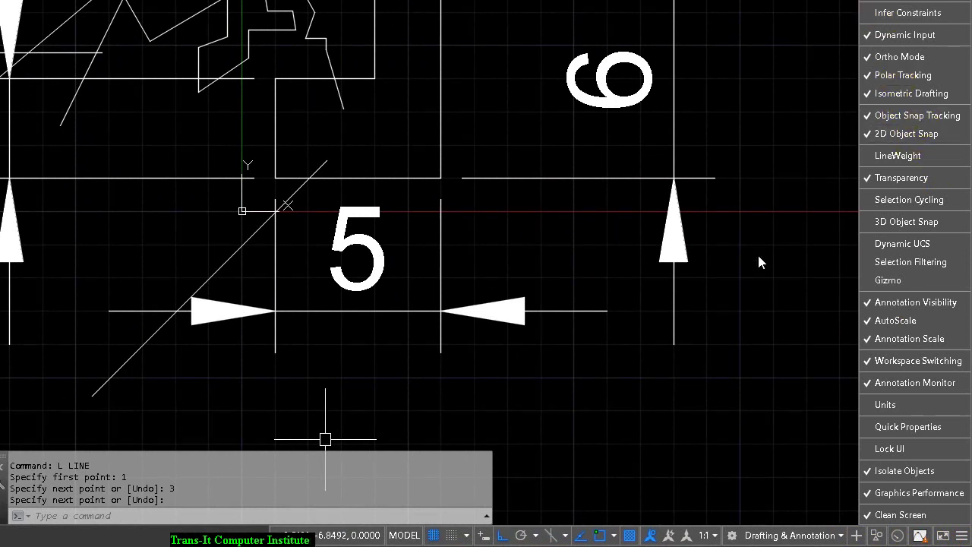
left_click(658, 446)
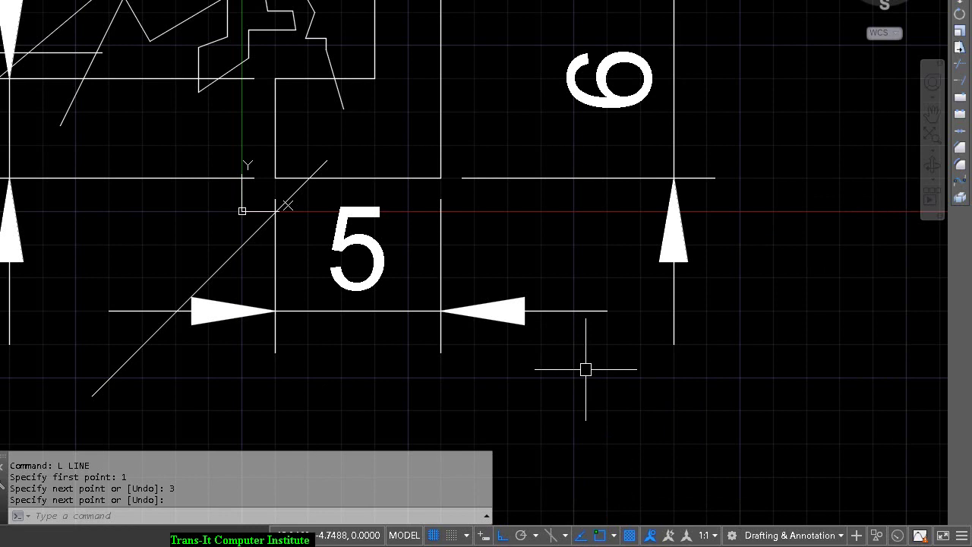
key("F11")
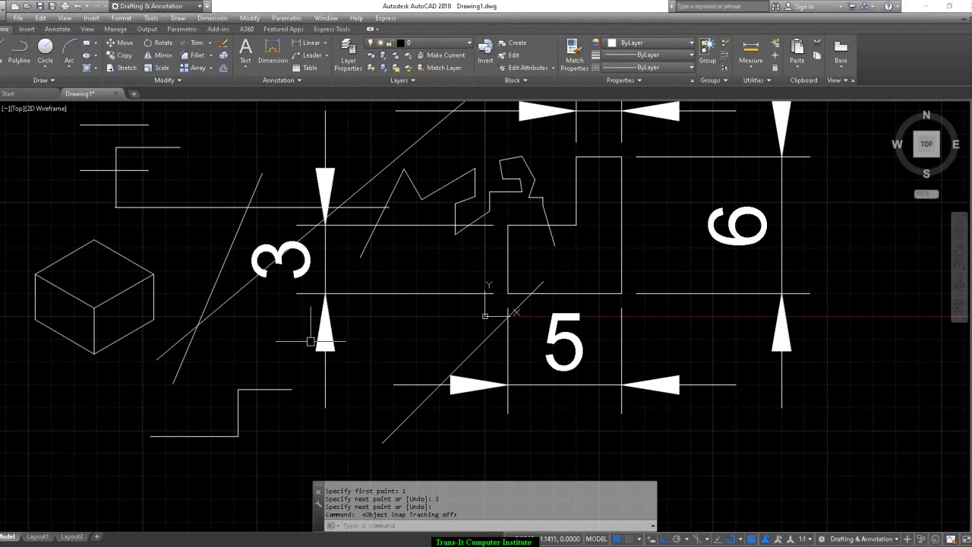
type("l")
key("Return")
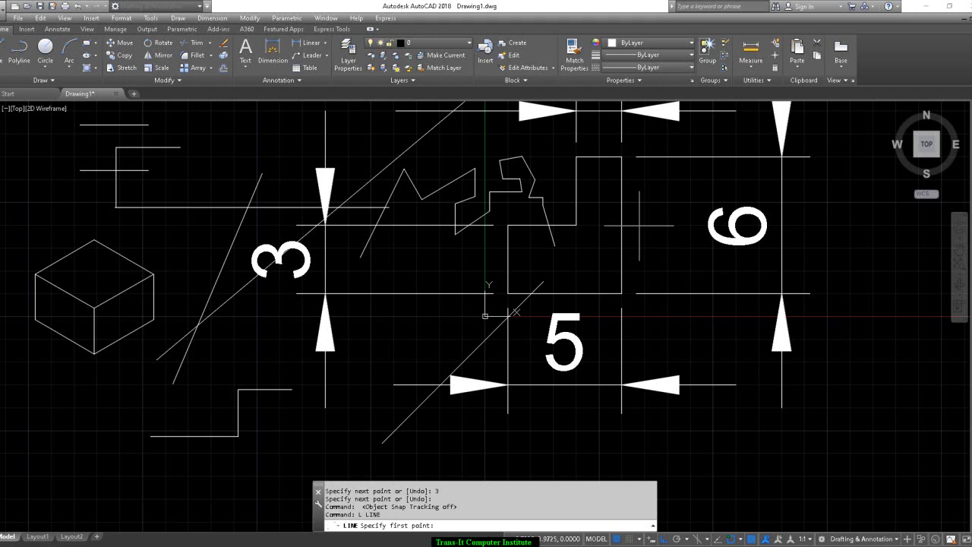
key("Escape")
In the drafting settings, select all 3D object snap modes with 3D object snap off, view the dynamic input options and apply
type("ds")
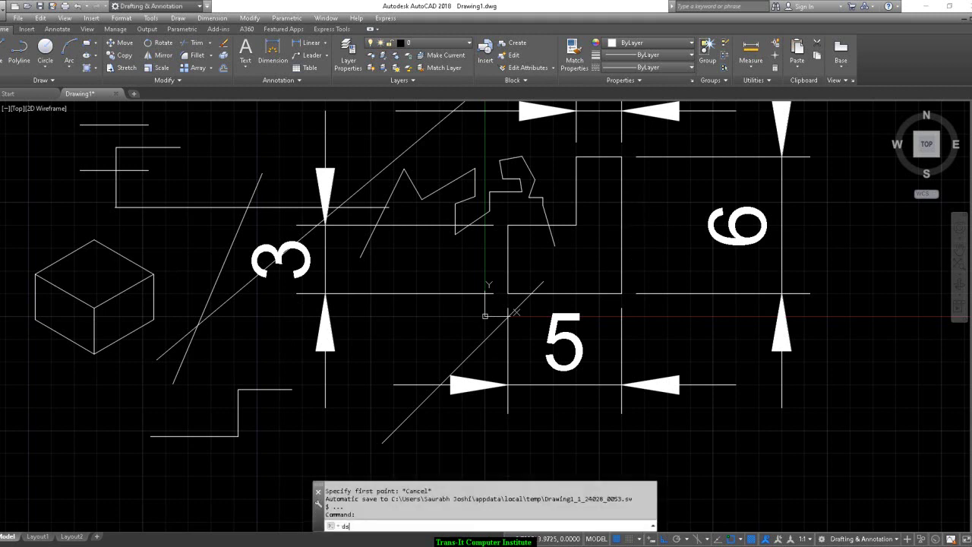
key("Return")
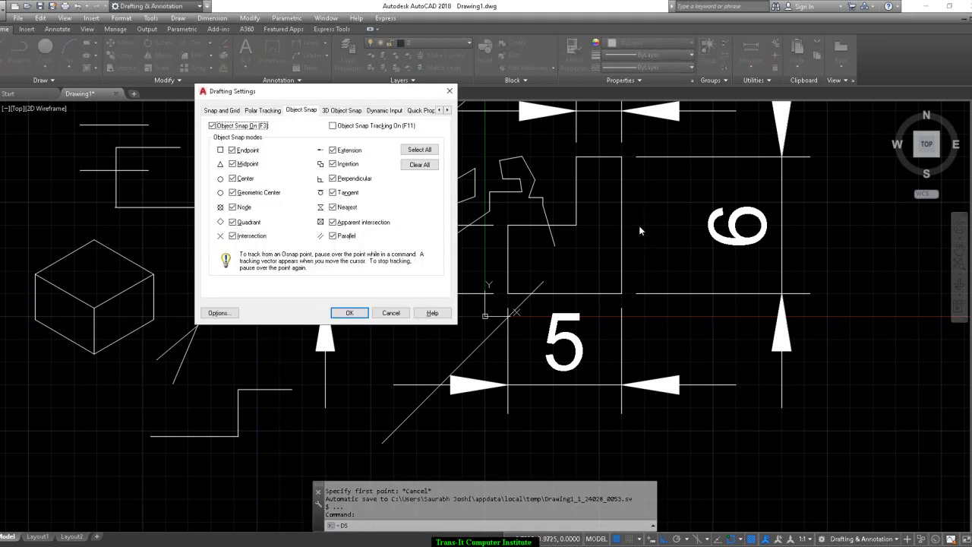
left_click(346, 111)
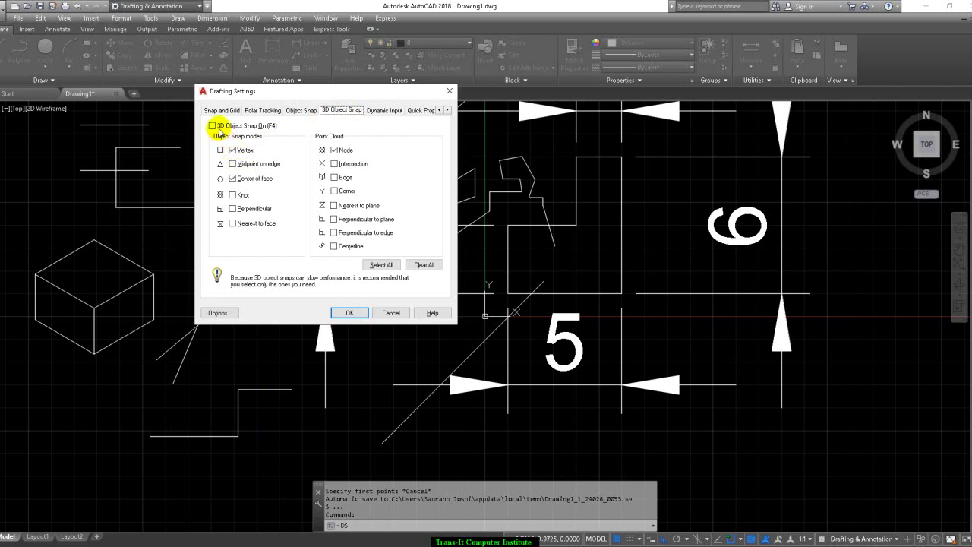
left_click(214, 127)
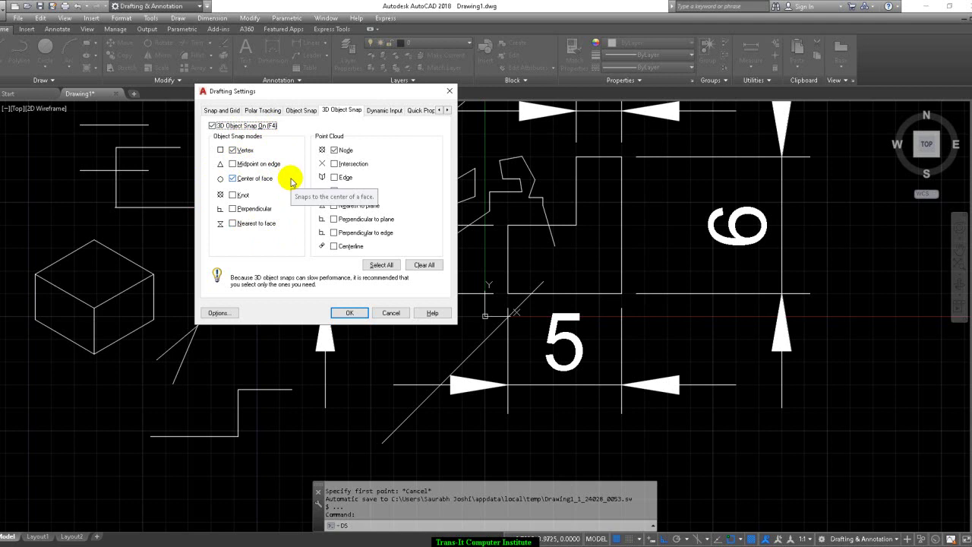
left_click(382, 265)
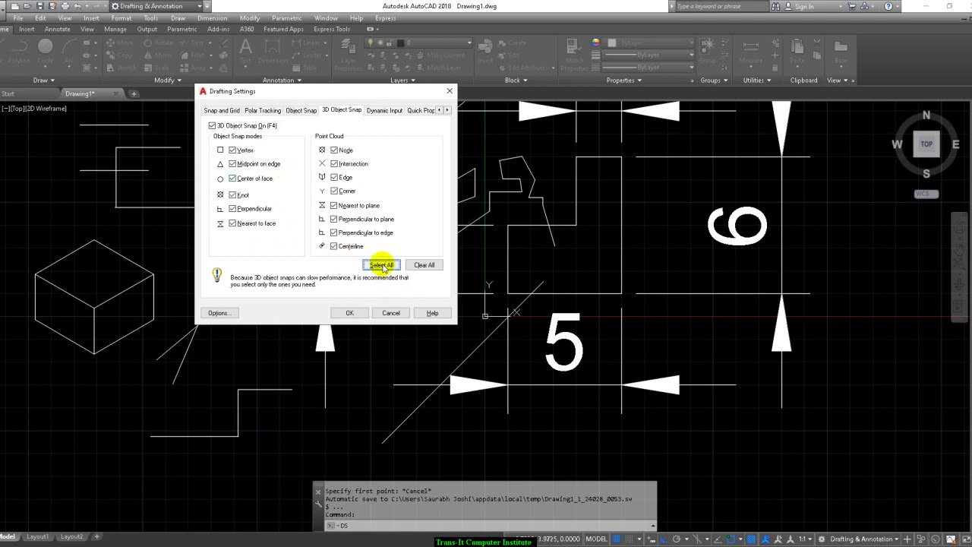
left_click(214, 126)
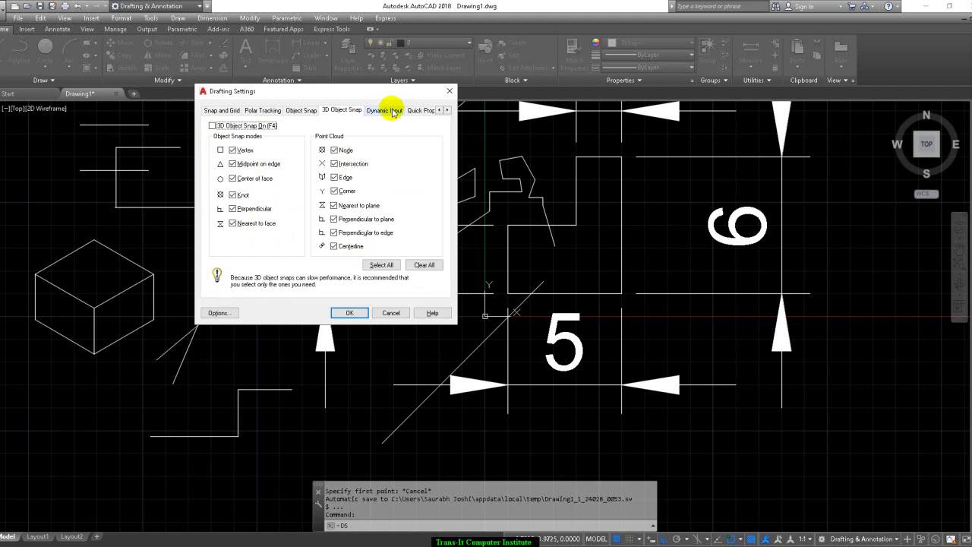
left_click(393, 111)
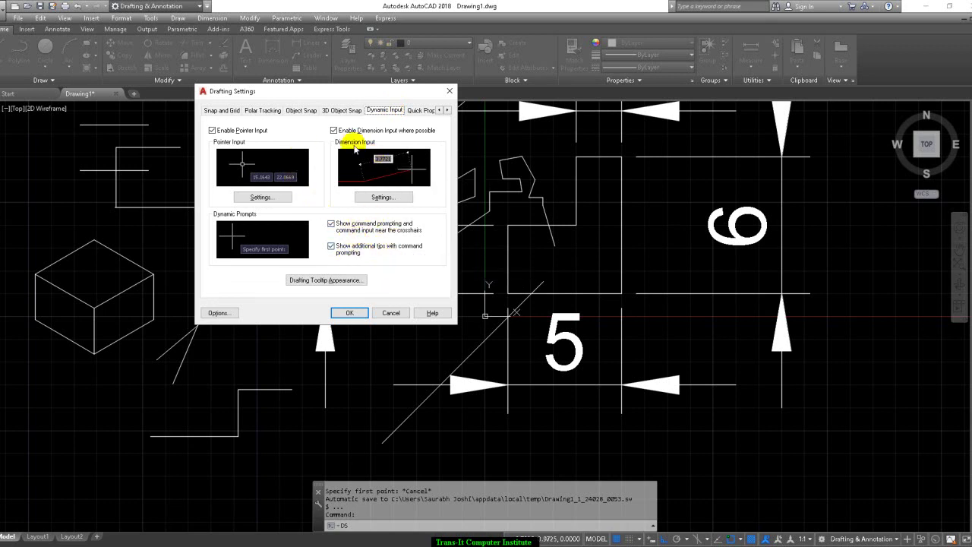
left_click(361, 316)
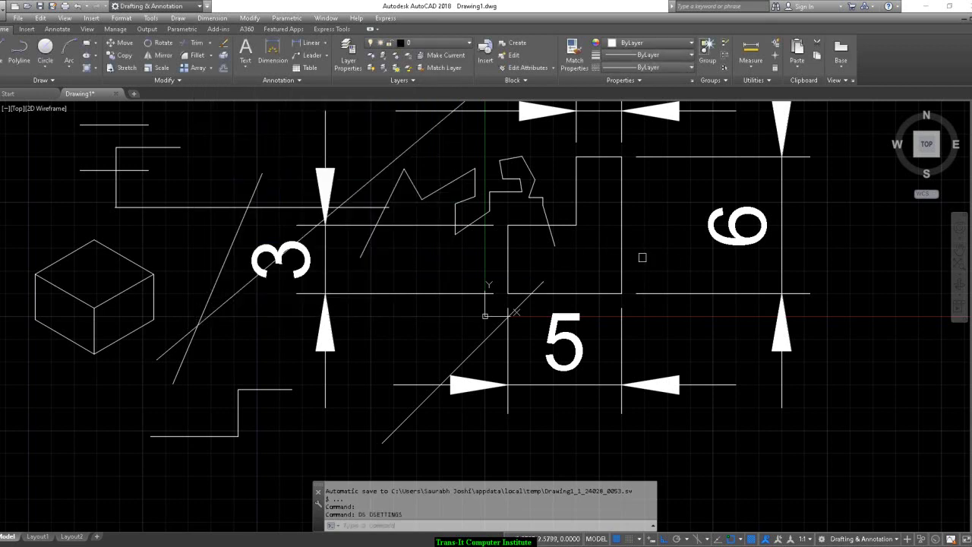
Draw a 6-unit horizontal line to the right, starting at coordinates 5,5
type("l")
key("Return")
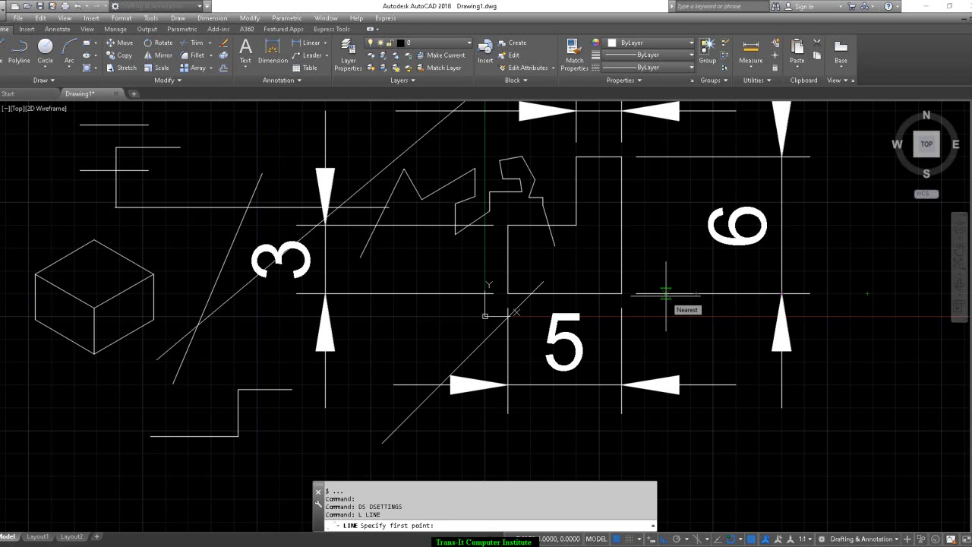
type("5,5")
key("Return")
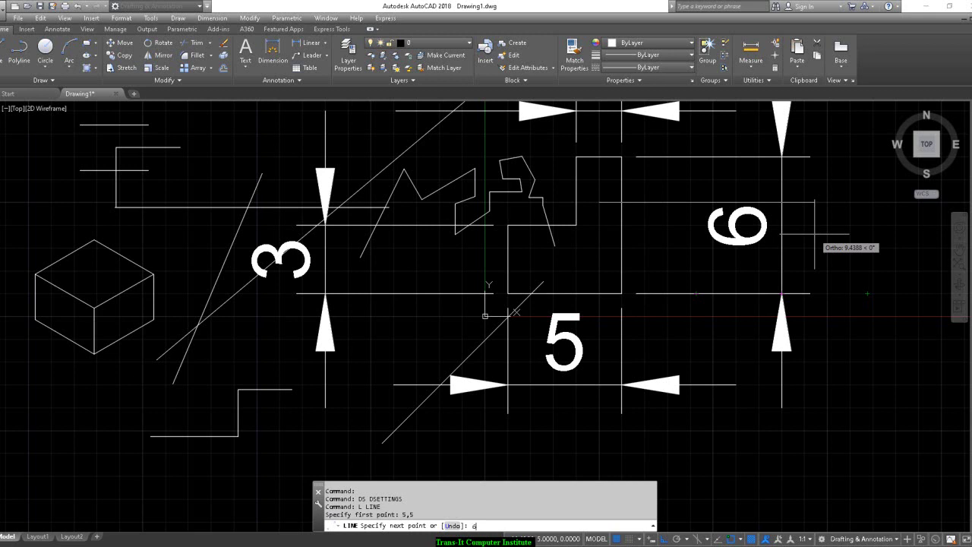
key("Return")
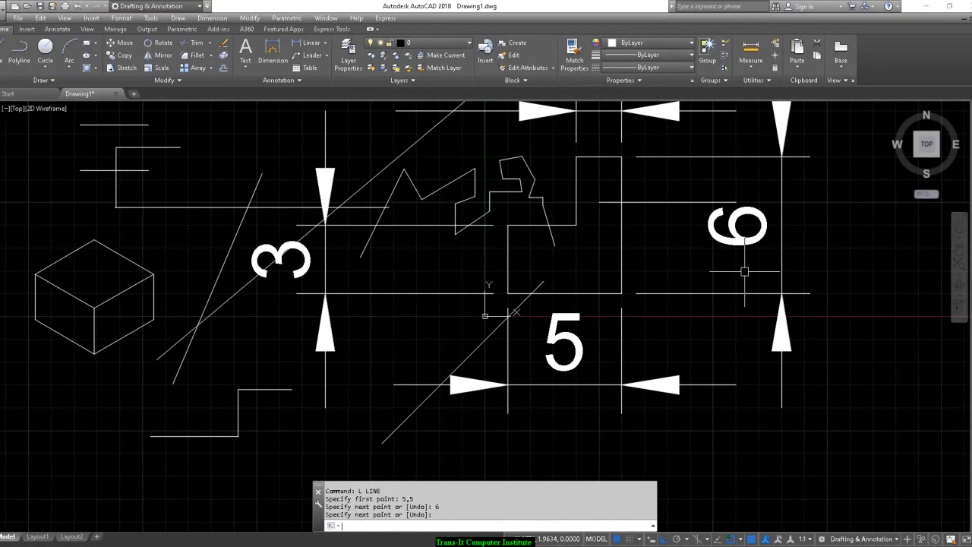
Review the dynamic input options in the drafting settings and accept them
type("ds")
key("Return")
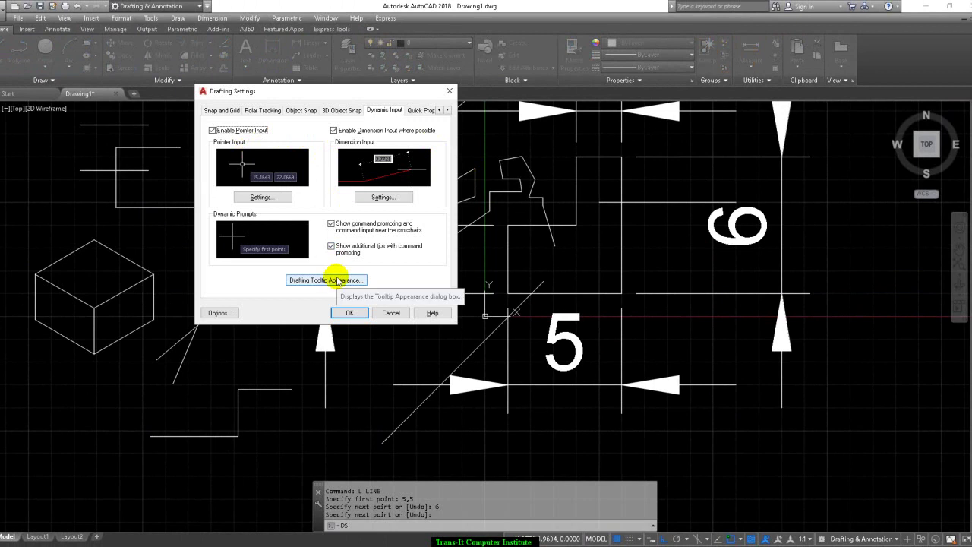
left_click(350, 313)
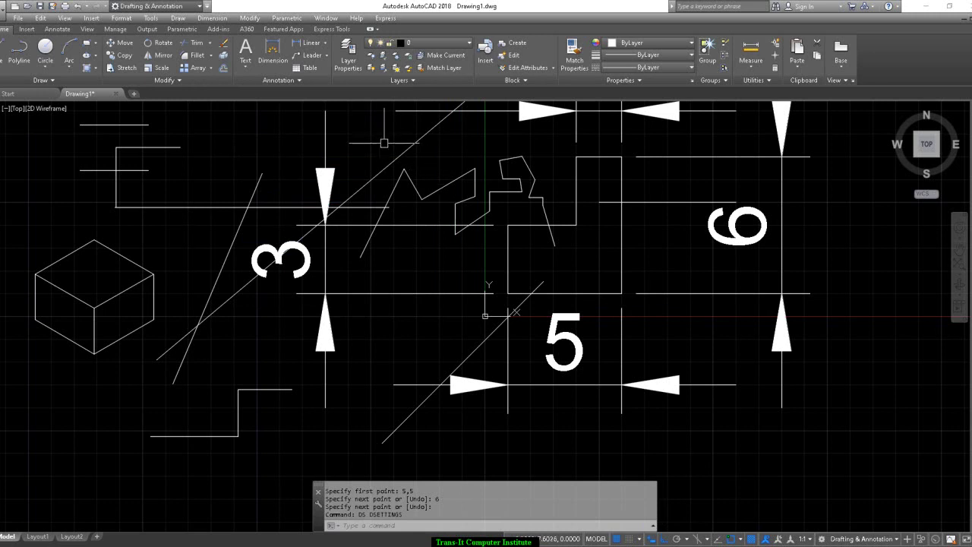
With dynamic input on, draw a line from 7,7 that is 8 units long and slopes down to the right at 30°
type("L")
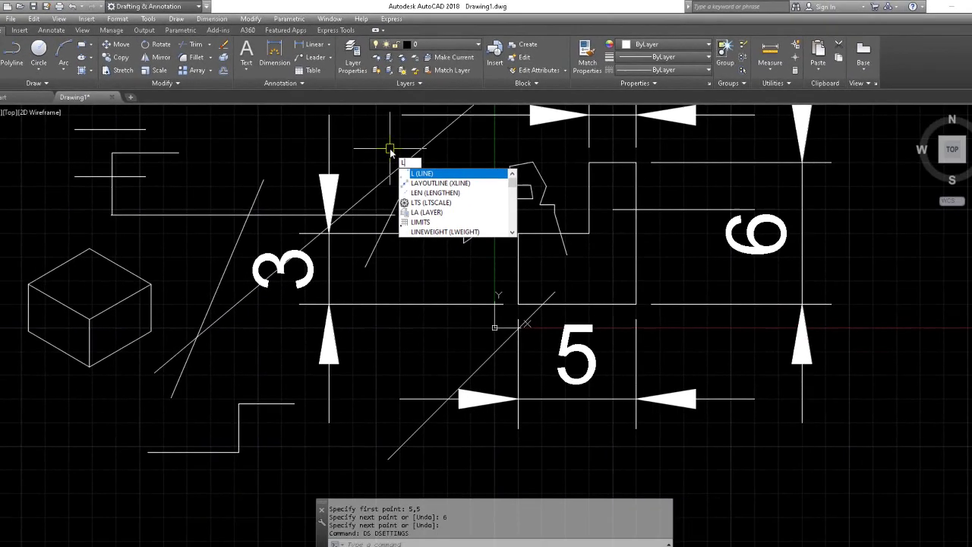
key("Return")
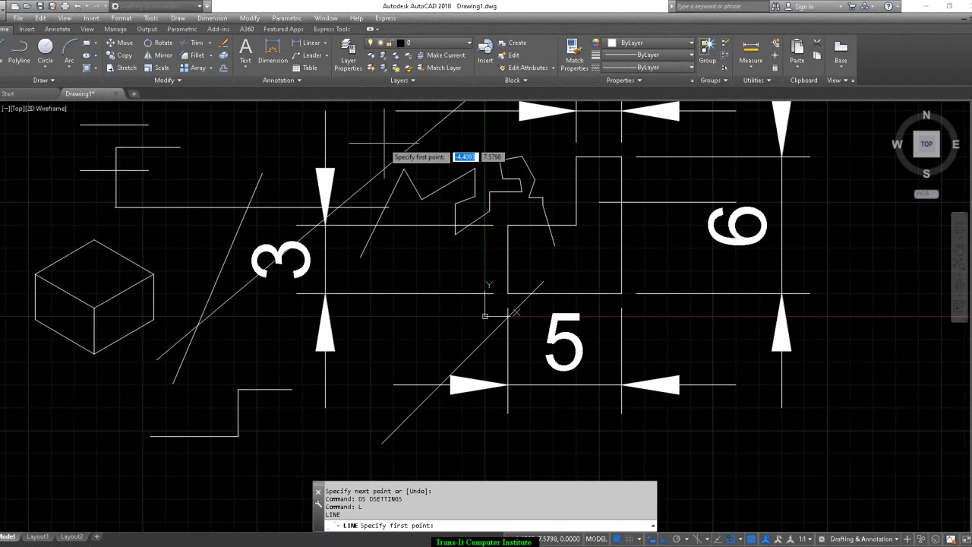
type("7")
key("Tab")
type("7")
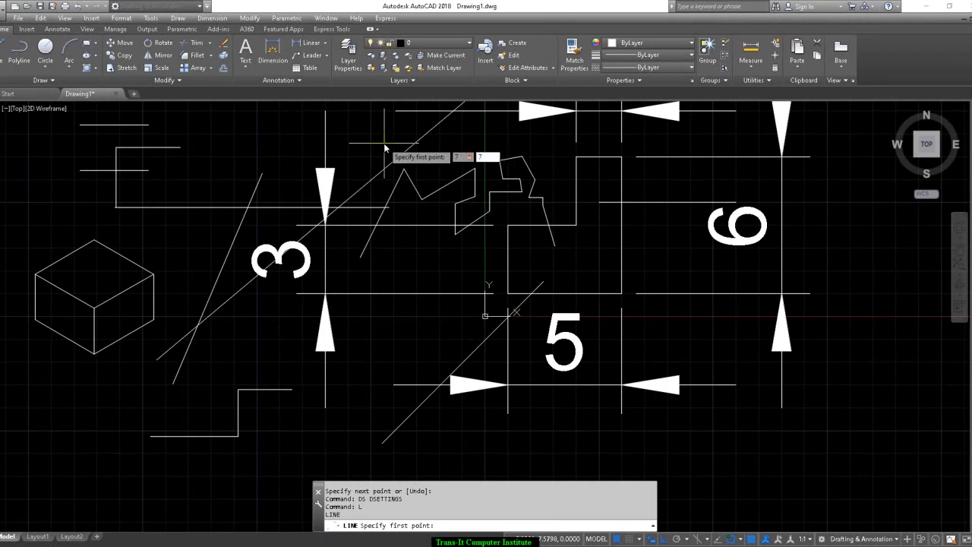
key("Return")
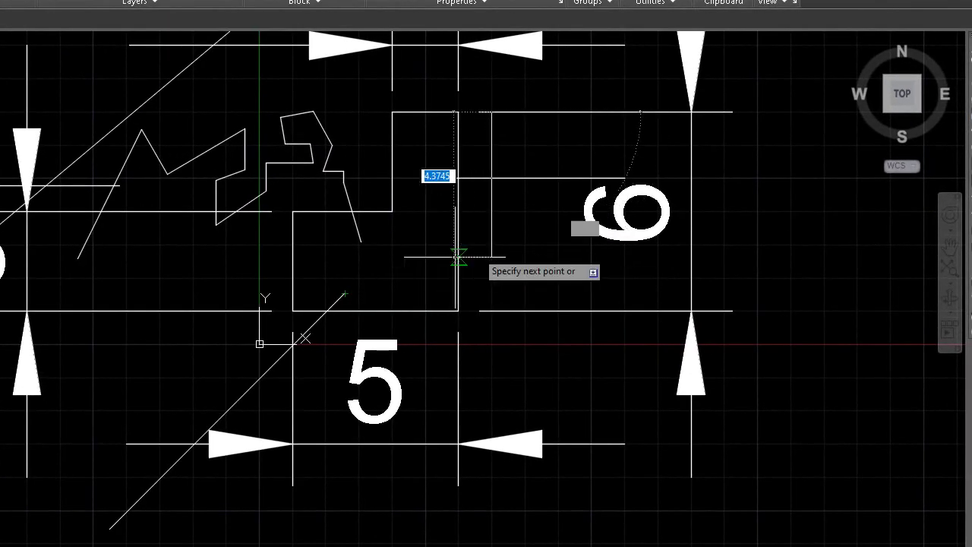
type("8")
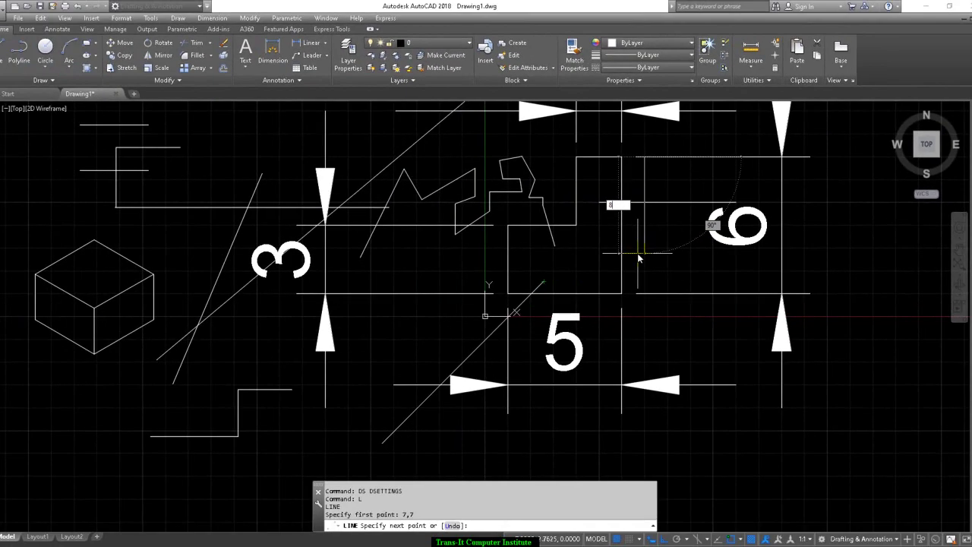
key("Tab")
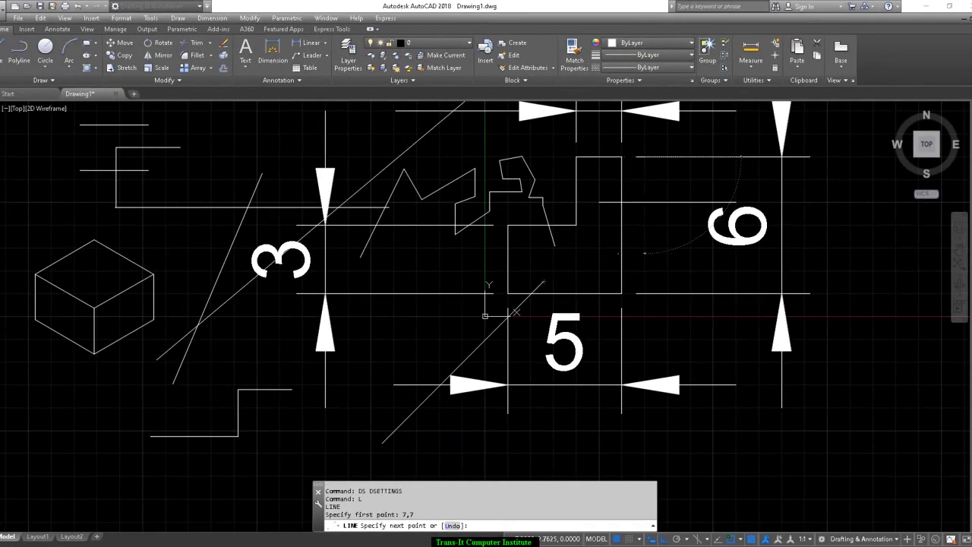
type("30")
key("Return")
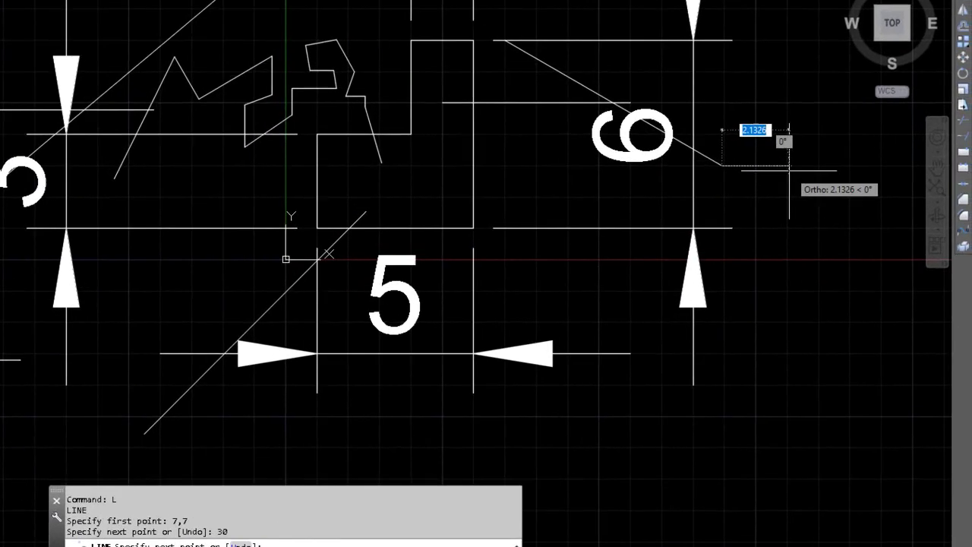
Continue the line with a 1-unit horizontal segment to the right and a 5-unit segment rising at 40°, ending the command
type("1")
key("Return")
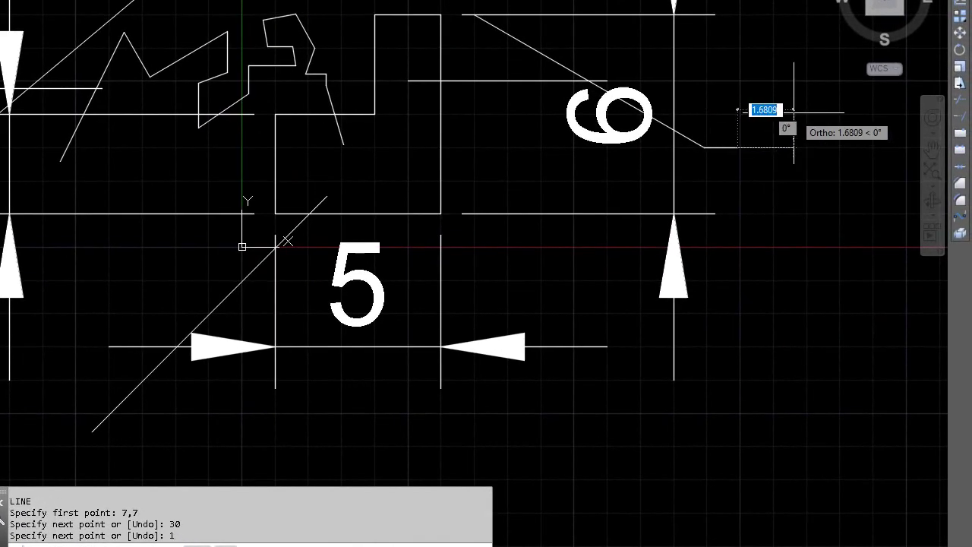
type("5")
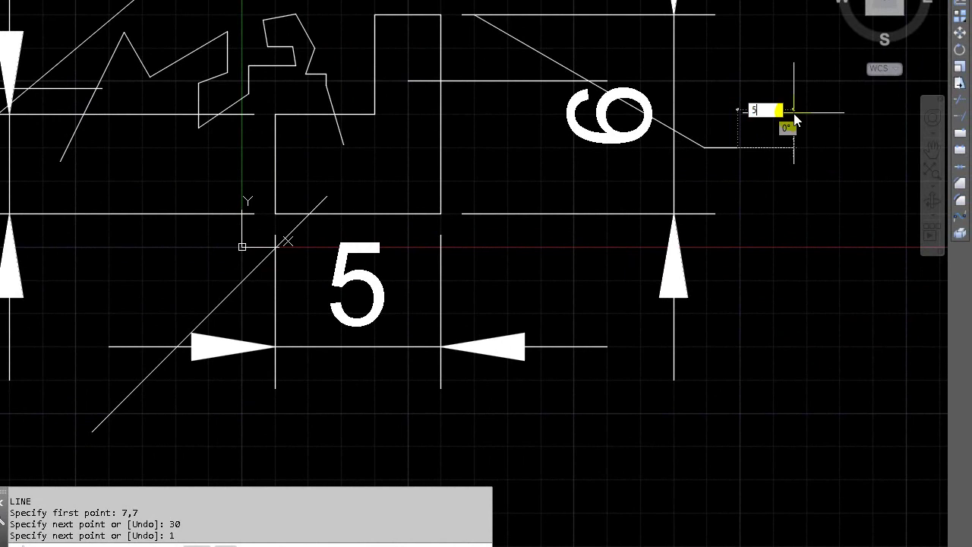
key("Tab")
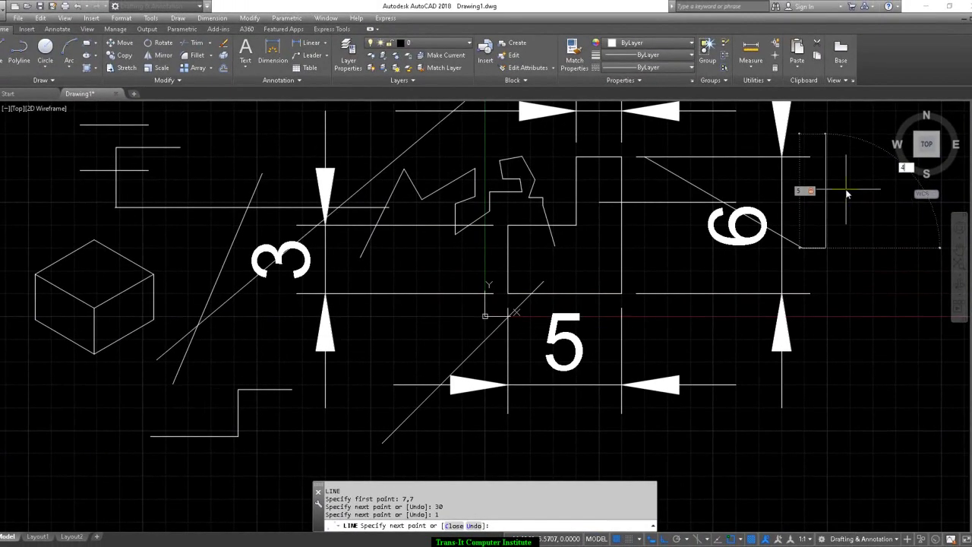
key("Return")
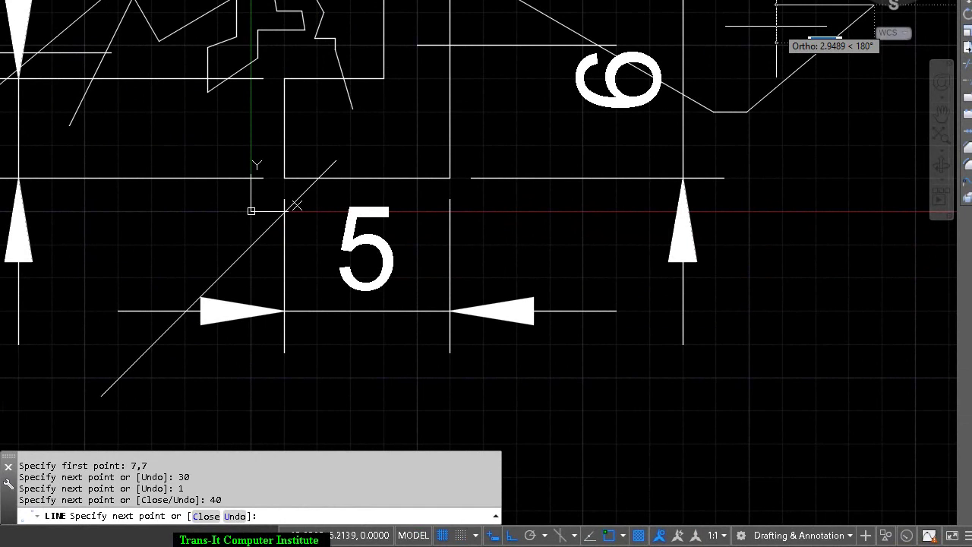
key("Return")
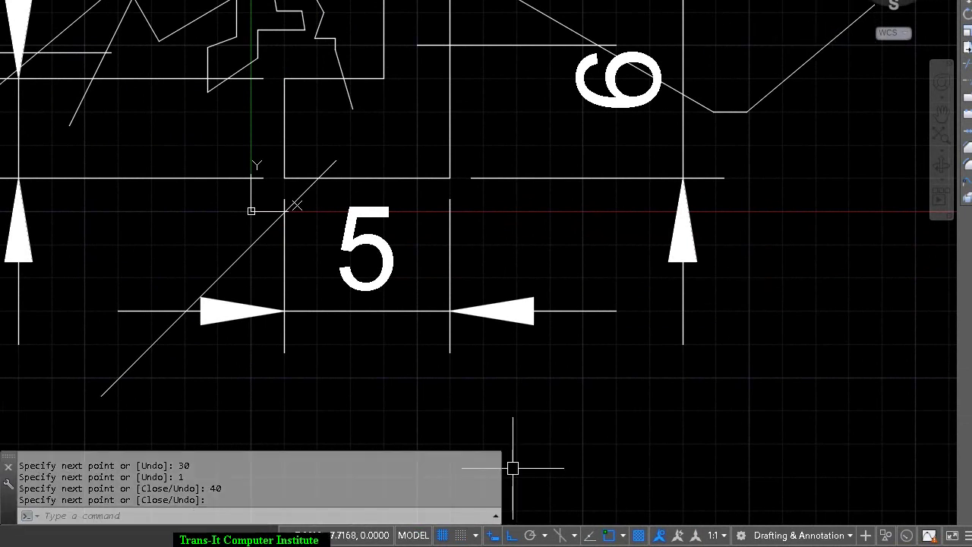
Turn dynamic input off and test where command entry appears by entering and clearing the letter c
left_click(492, 535)
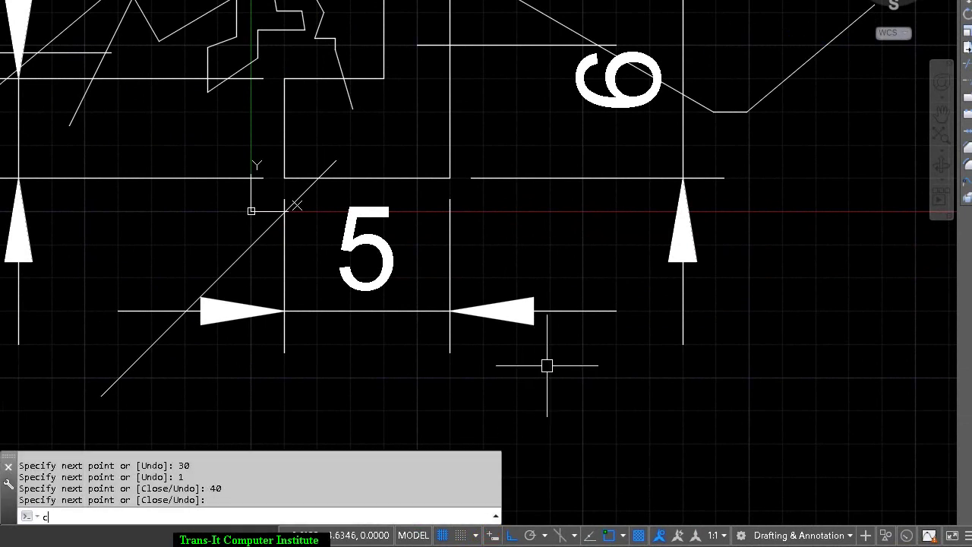
type("c")
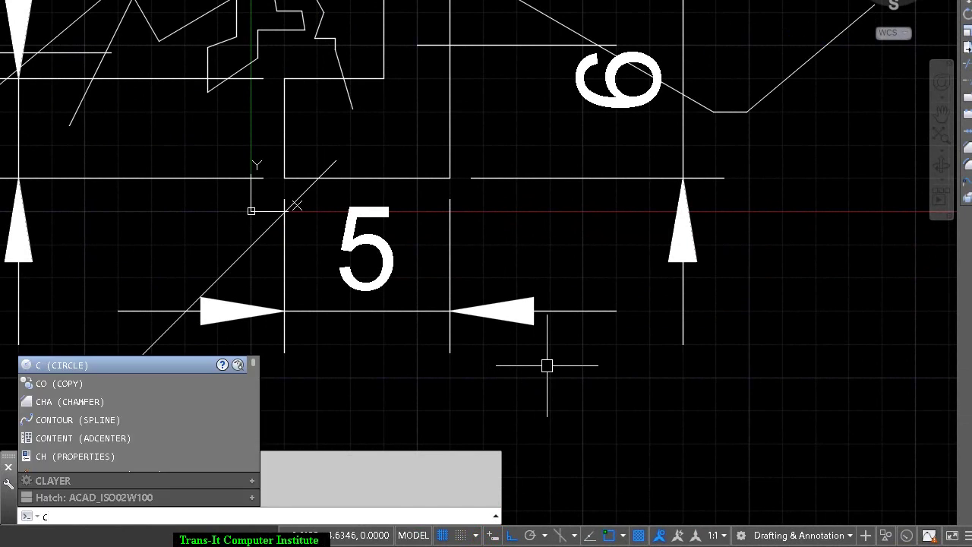
key("BackSpace")
Review the quick properties options in the drafting settings and close the settings
type("ds")
key("Return")
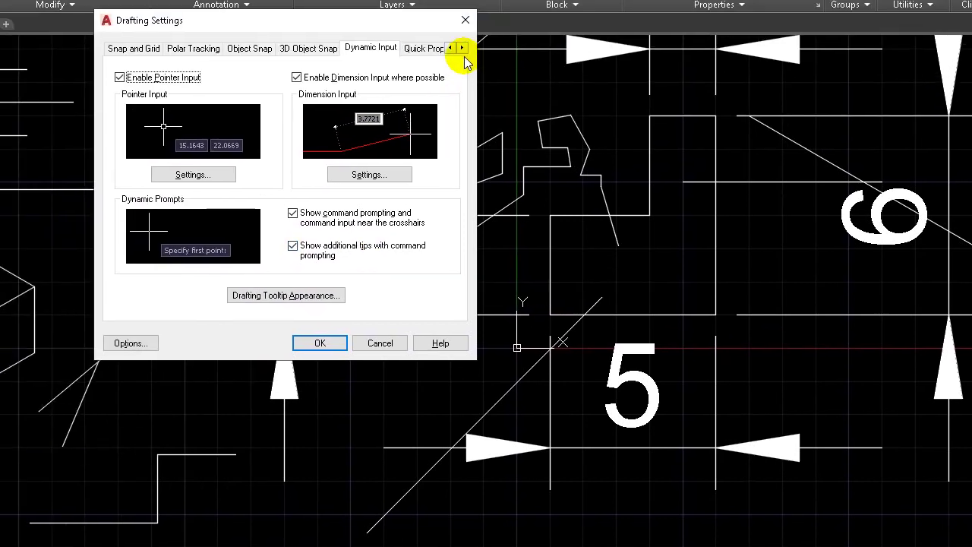
left_click(462, 48)
left_click(462, 48)
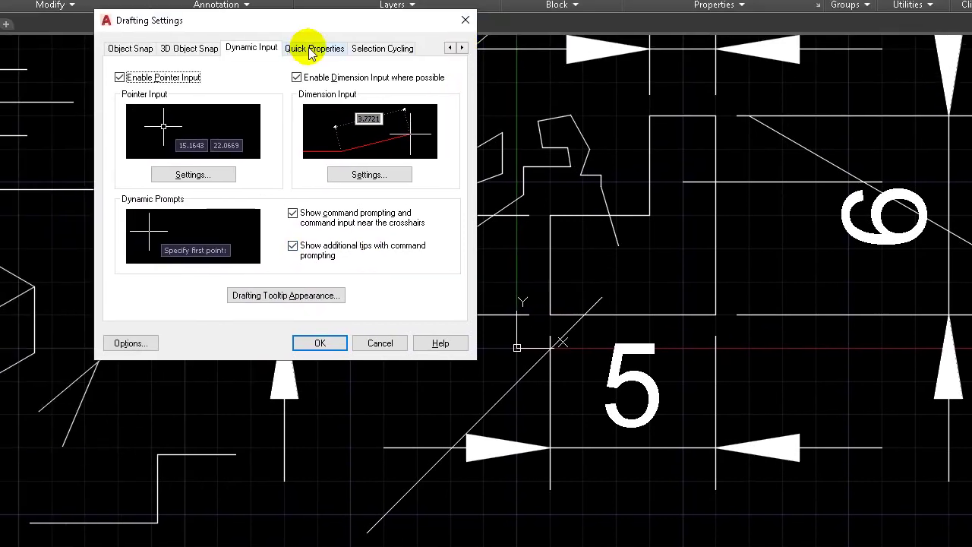
left_click(308, 48)
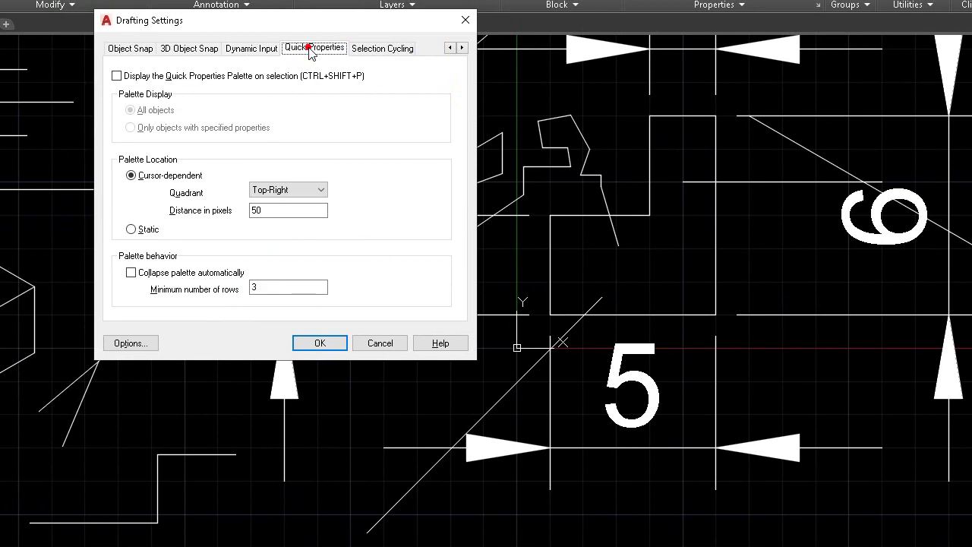
left_click(321, 344)
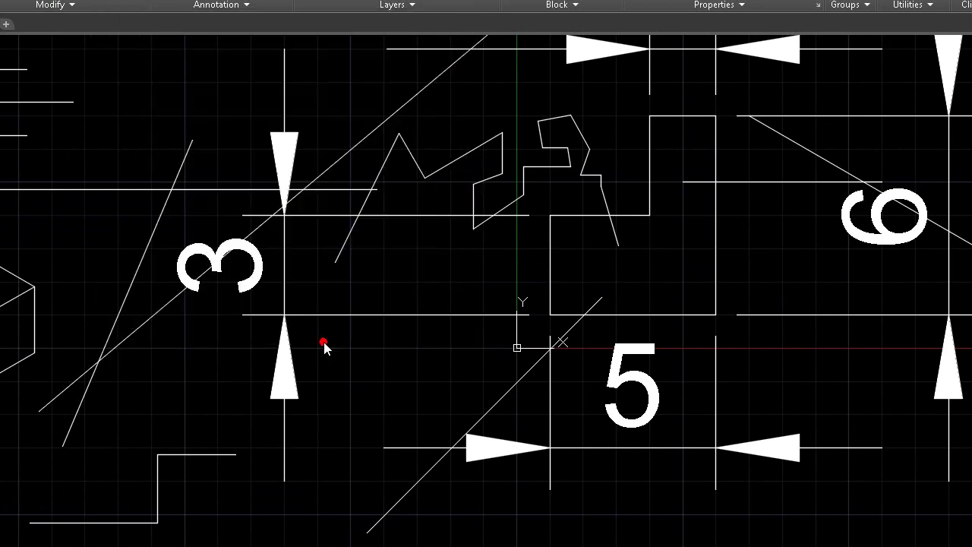
View the quick properties of the long horizontal line above the cube, close the palette and clear the selection
left_click(49, 189)
right_click(48, 190)
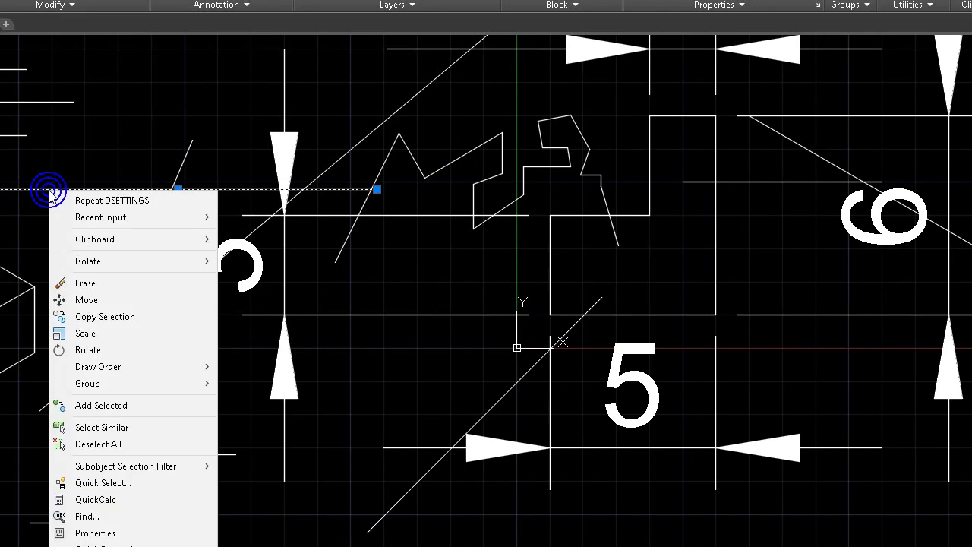
left_click(133, 544)
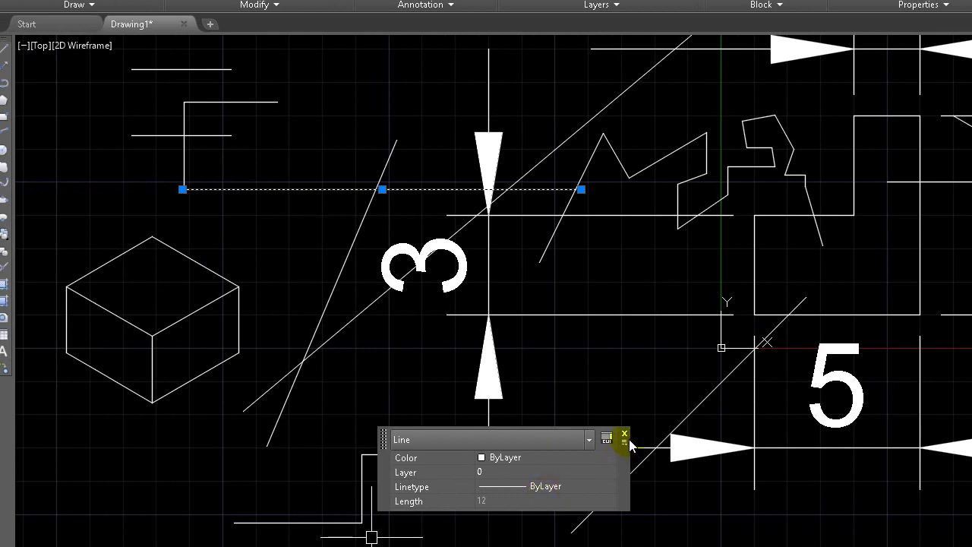
left_click(624, 436)
key("Escape")
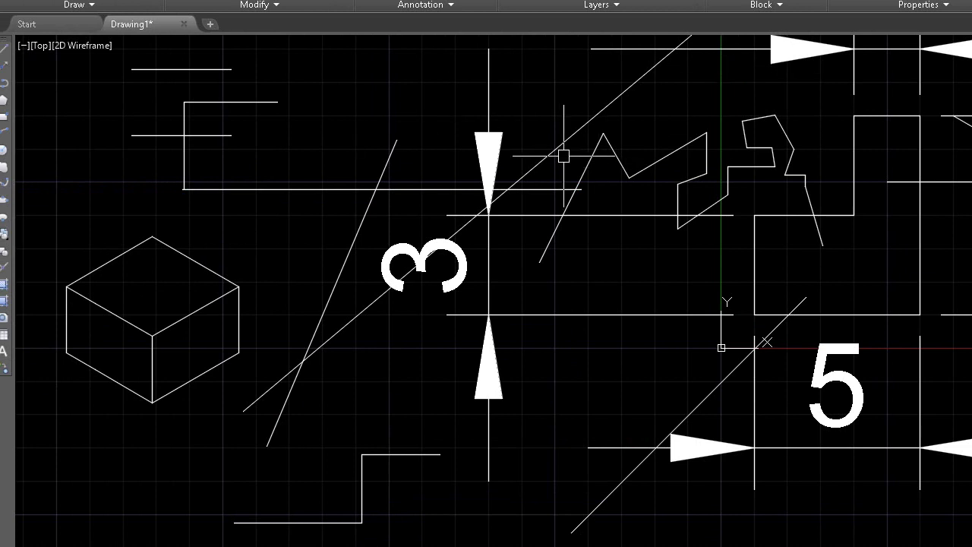
Enable displaying the Quick Properties palette on selection in the drafting settings and apply the change
key("Return")
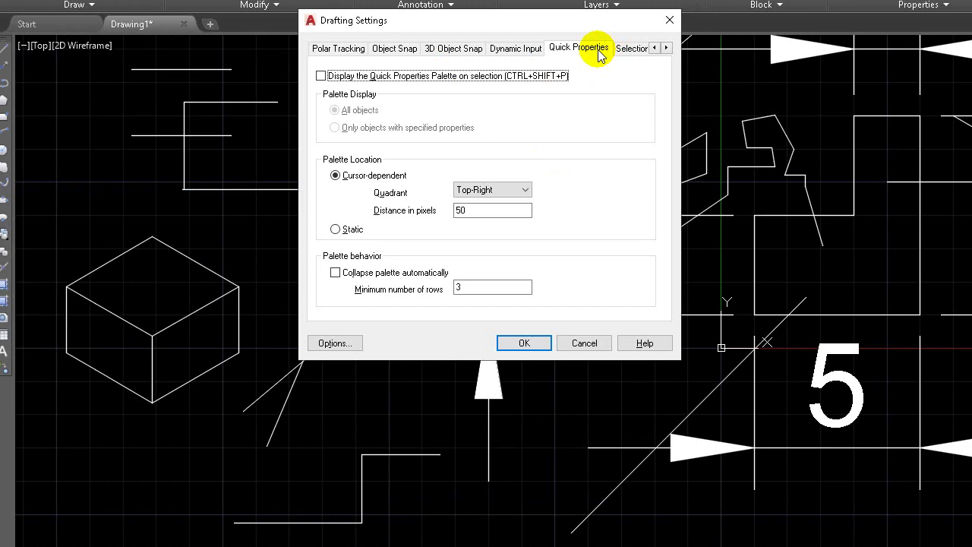
left_click(321, 76)
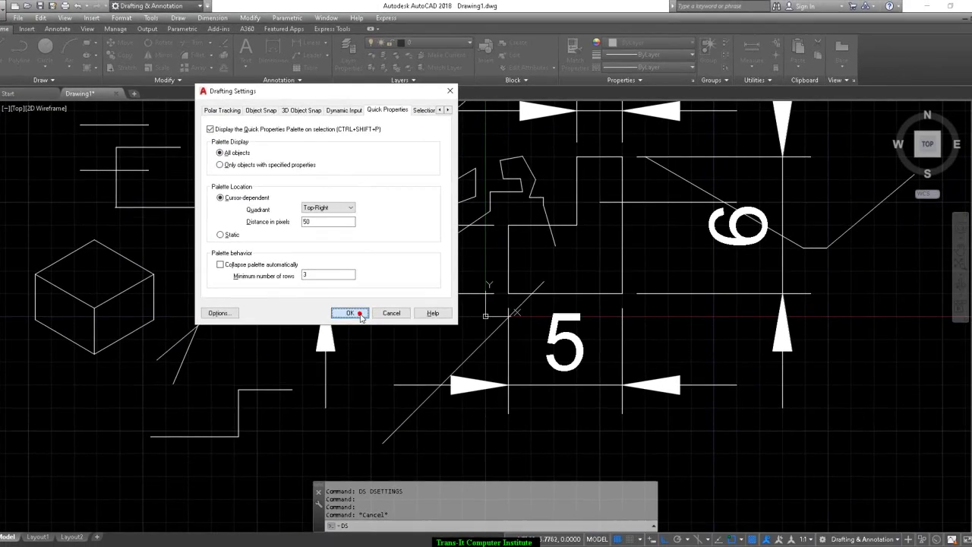
left_click(471, 335)
Select the long horizontal line to view its automatic quick properties, and close the palette
left_click(186, 206)
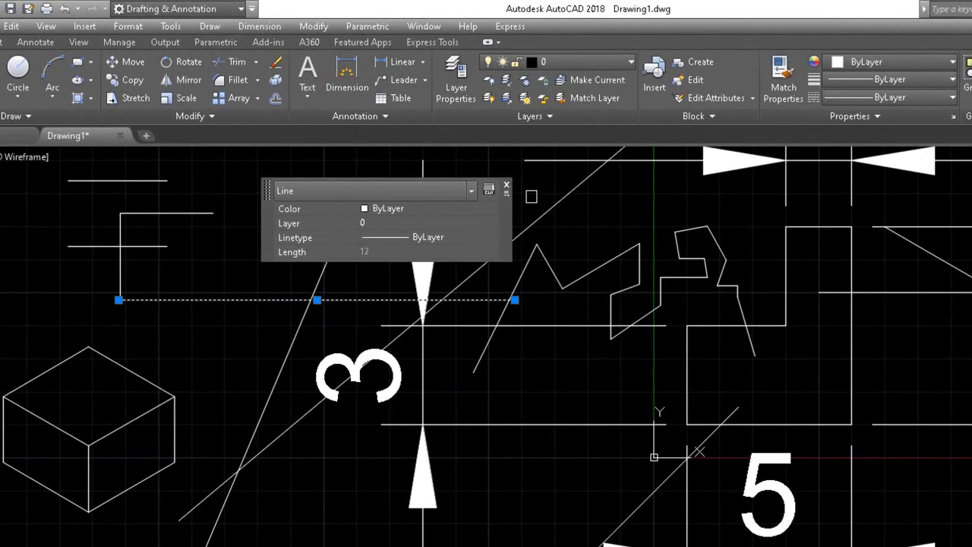
left_click(502, 184)
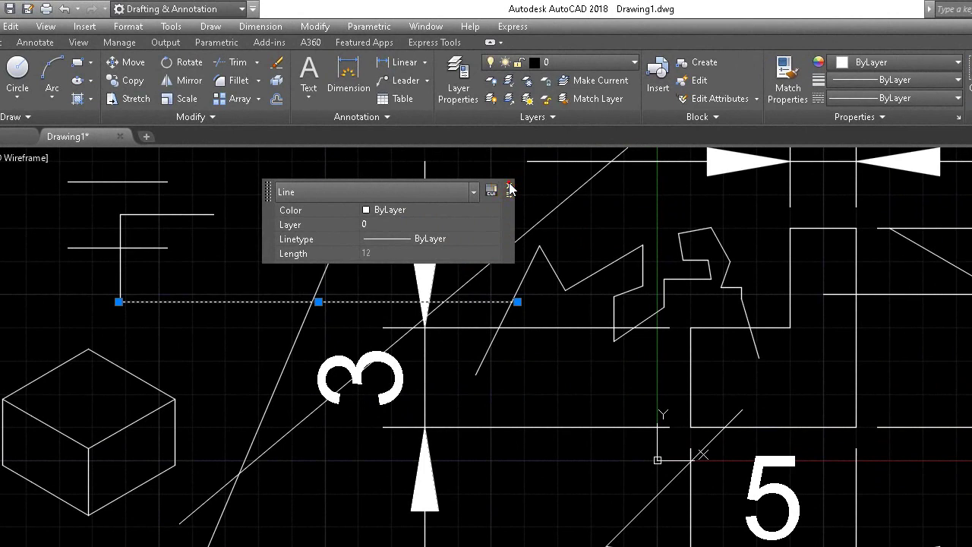
left_click(510, 189)
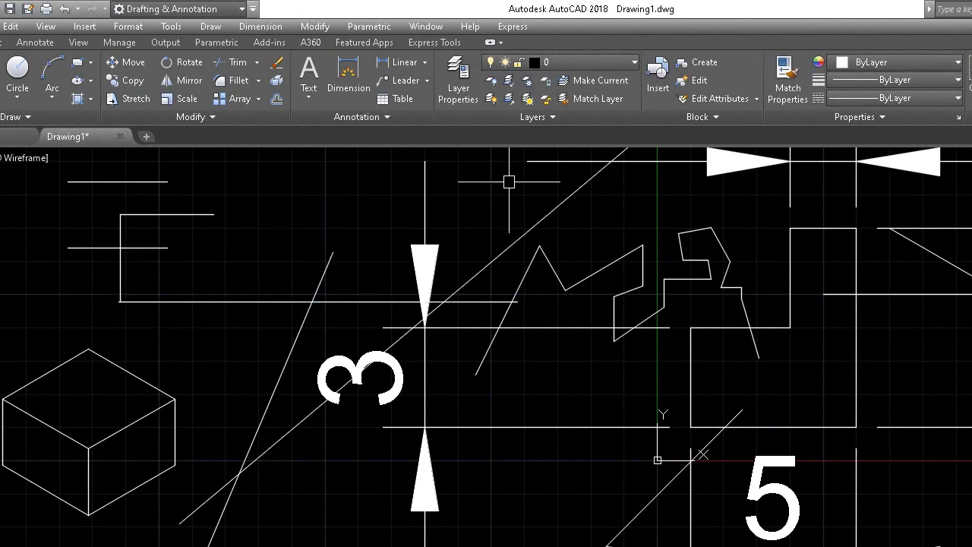
Draw a circle with a radius of about 1.19 above the long horizontal line, beside the short parallel lines
left_click(23, 70)
left_click(280, 218)
left_click(320, 233)
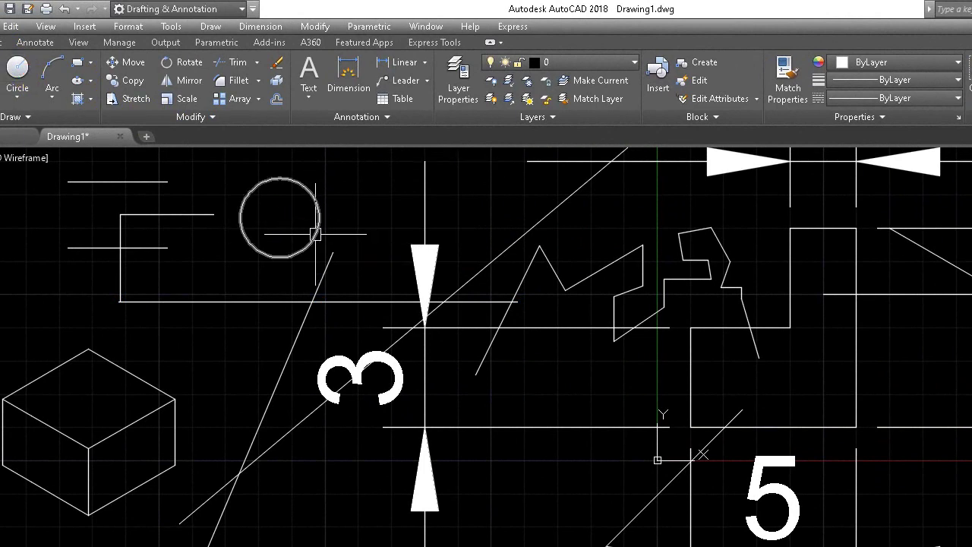
Select the new circle to view its quick properties, close the palette and clear the selection
left_click(316, 234)
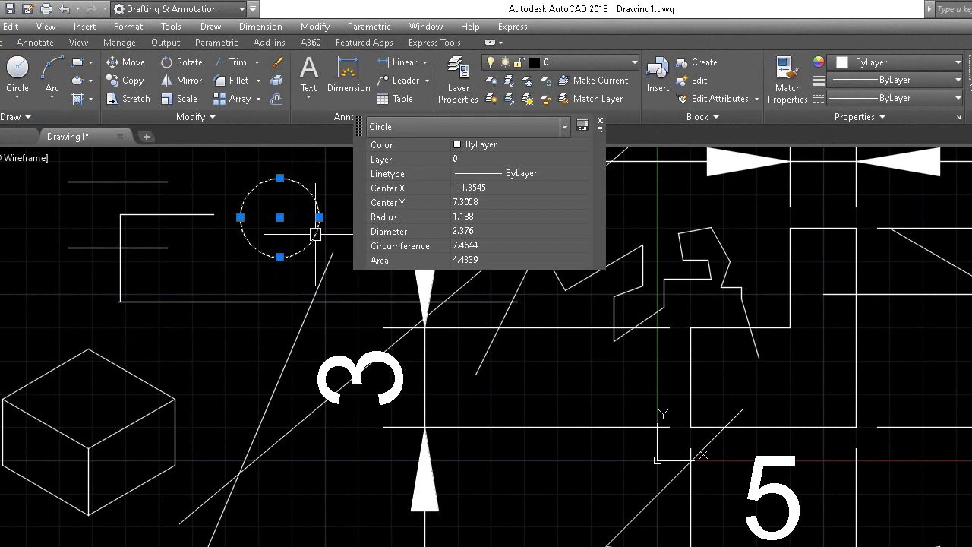
left_click(601, 124)
key("Escape")
Disable displaying the Quick Properties palette on selection in the drafting settings and apply the change
type("ds")
key("Return")
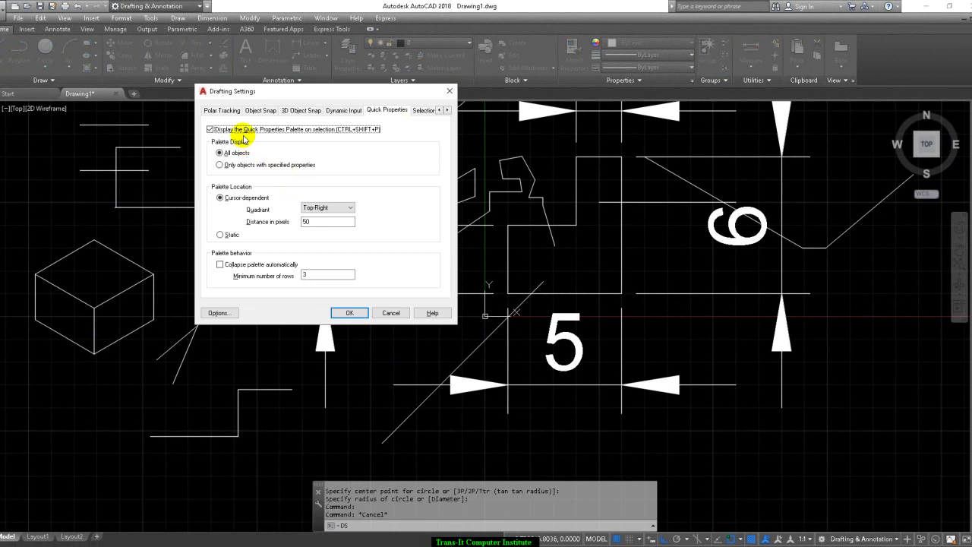
left_click(218, 132)
left_click(361, 316)
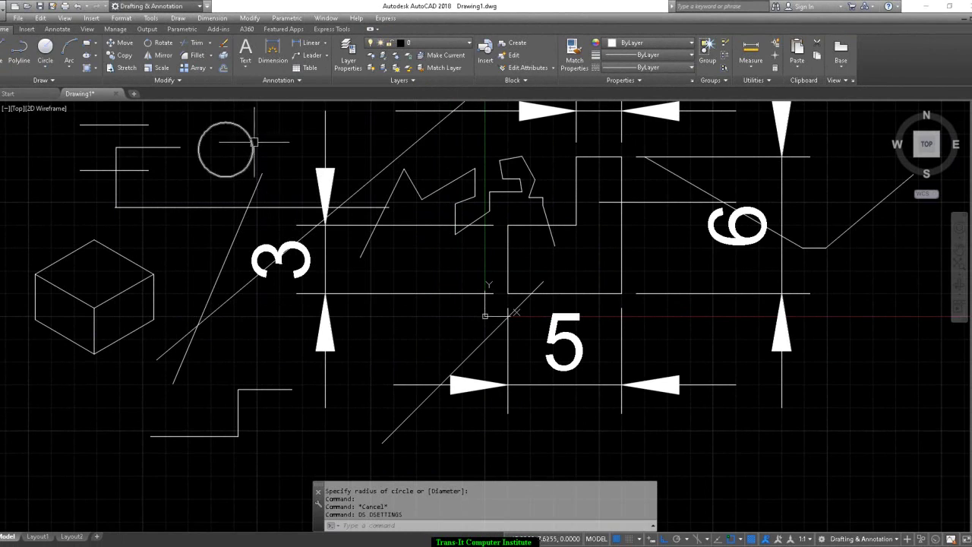
Select and deselect the circle, view the Selection Cycling options in the drafting settings, and close them without changes
left_click(253, 142)
key("Escape")
type("ds")
key("Return")
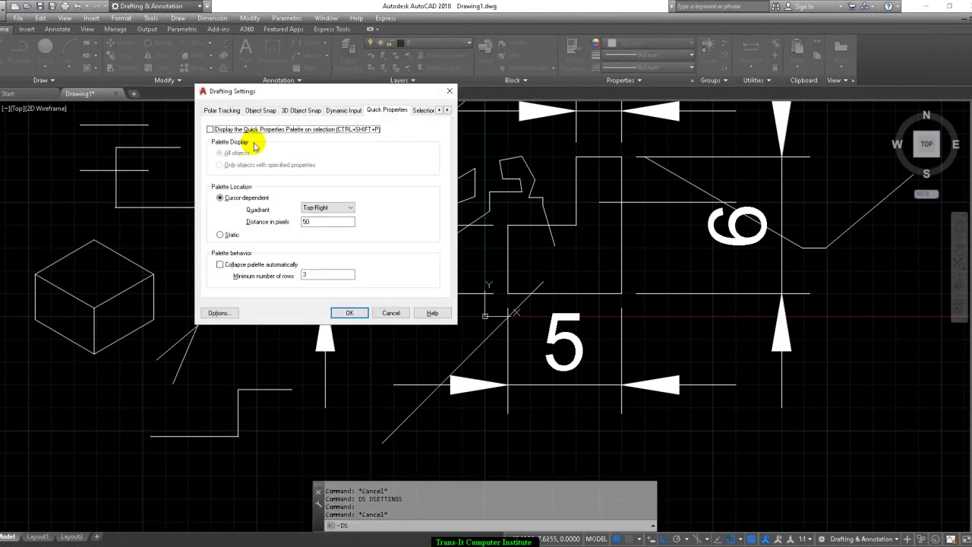
left_click(449, 111)
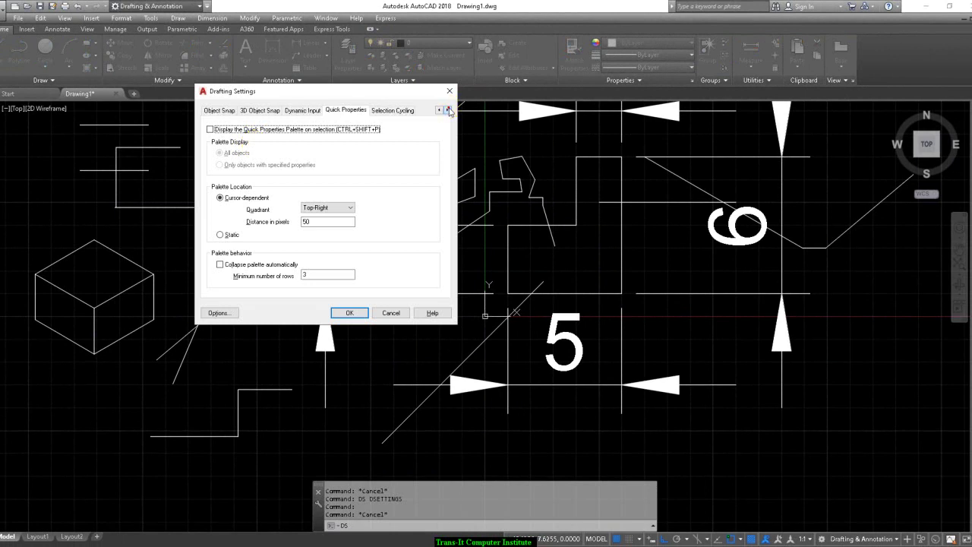
left_click(387, 110)
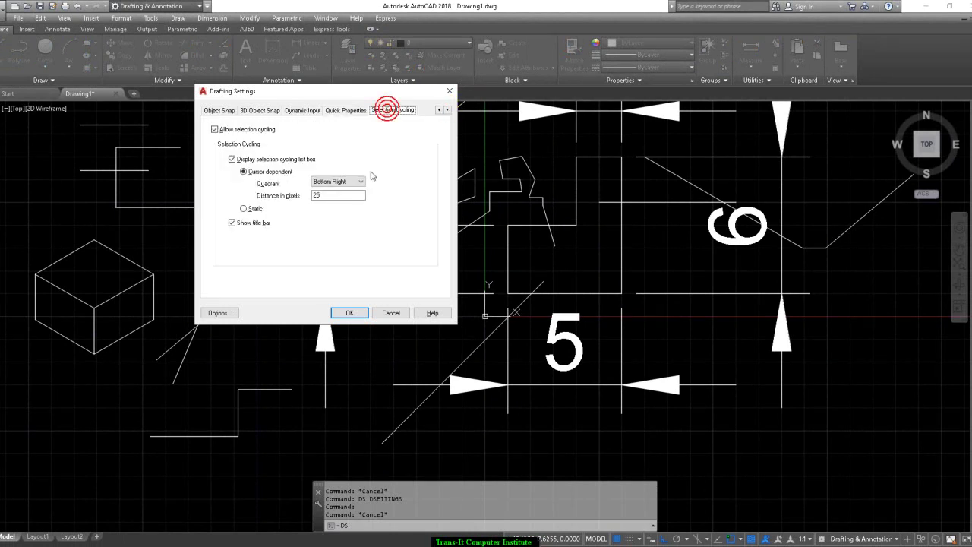
left_click(396, 313)
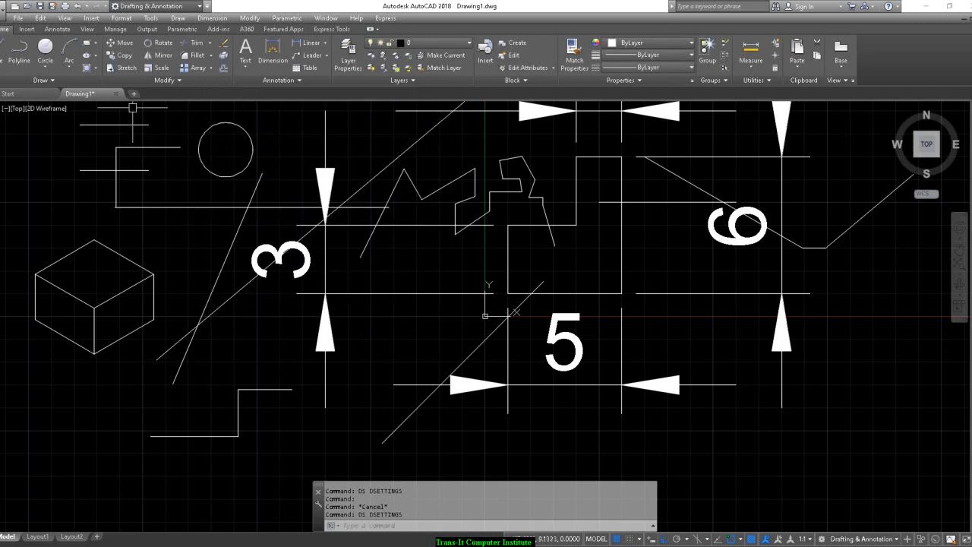
Draw a small horizontal rectangle in the ByLayer color in the empty area below and beside the 6-unit vertical dimension
left_click(632, 43)
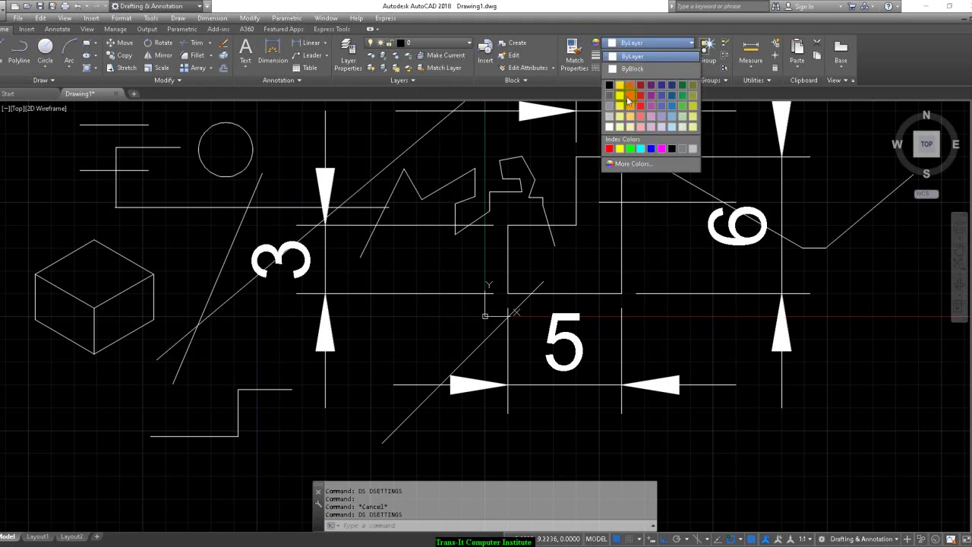
left_click(281, 123)
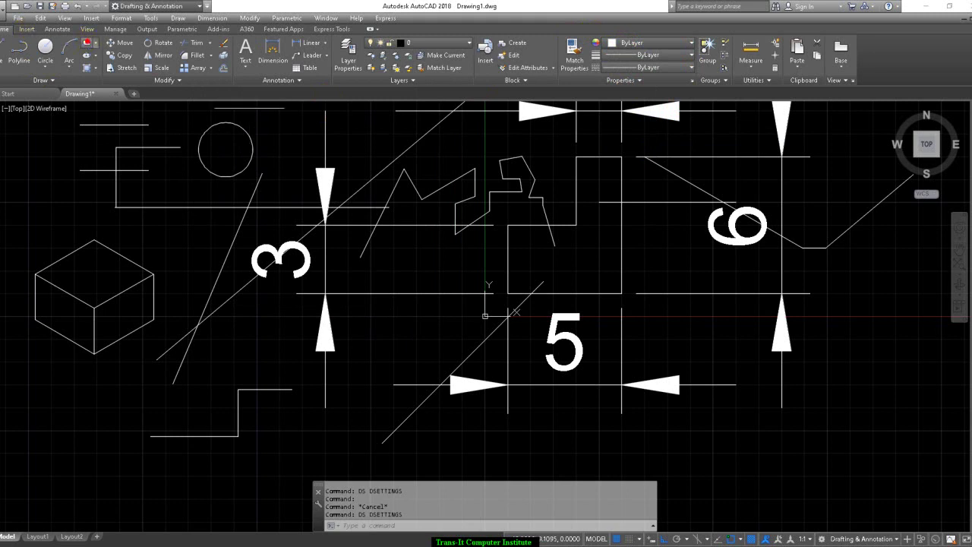
left_click(88, 44)
left_click(824, 383)
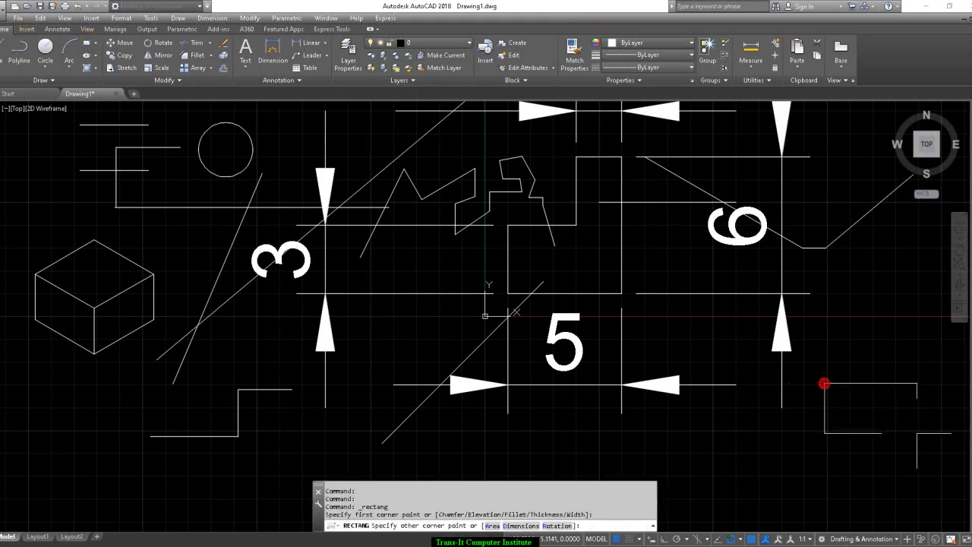
left_click(906, 429)
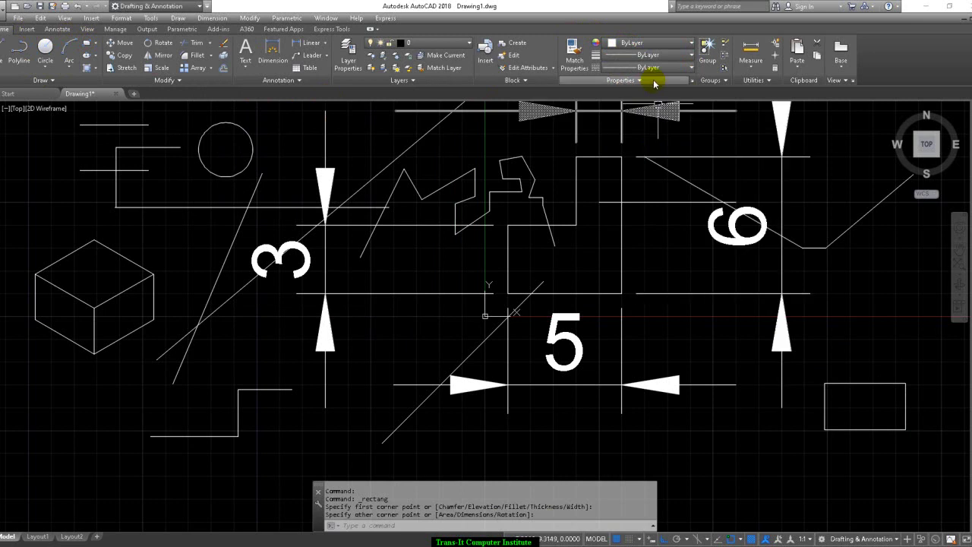
Set the current object color to Red and draw a second rectangle exactly over the white one, corner to corner
left_click(667, 43)
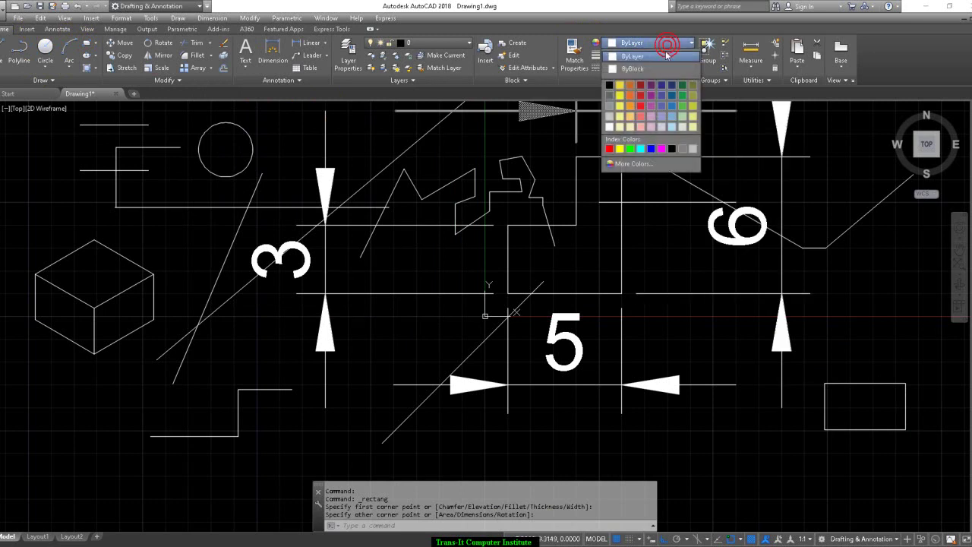
left_click(610, 149)
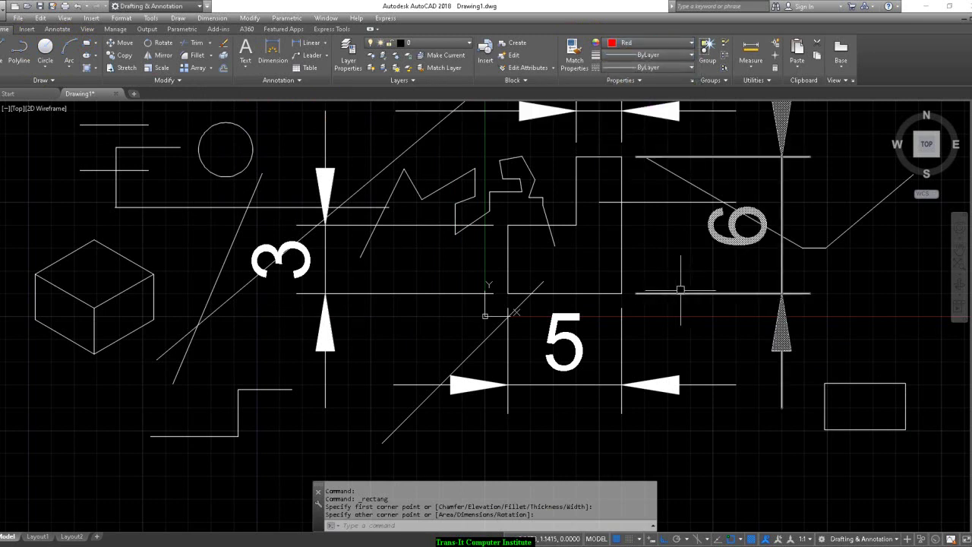
key("Return")
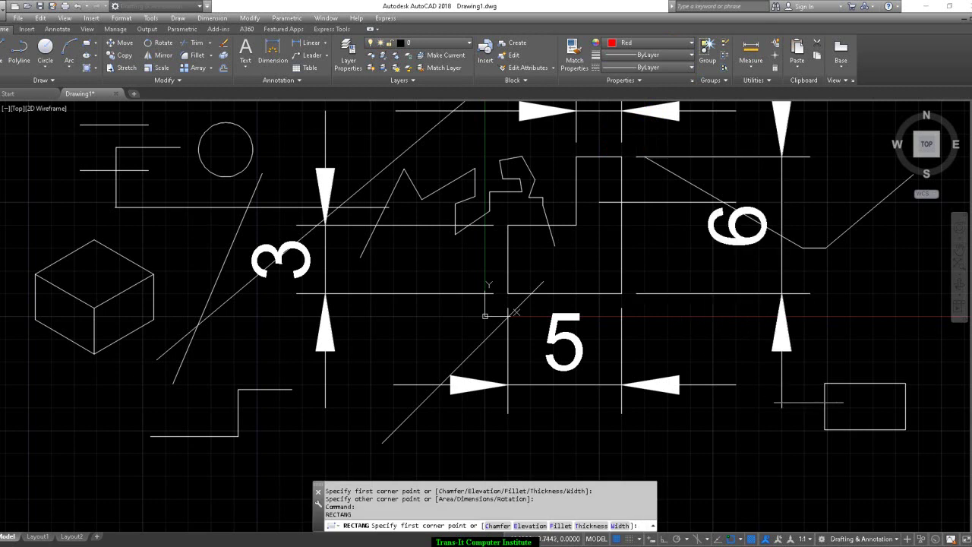
left_click(825, 384)
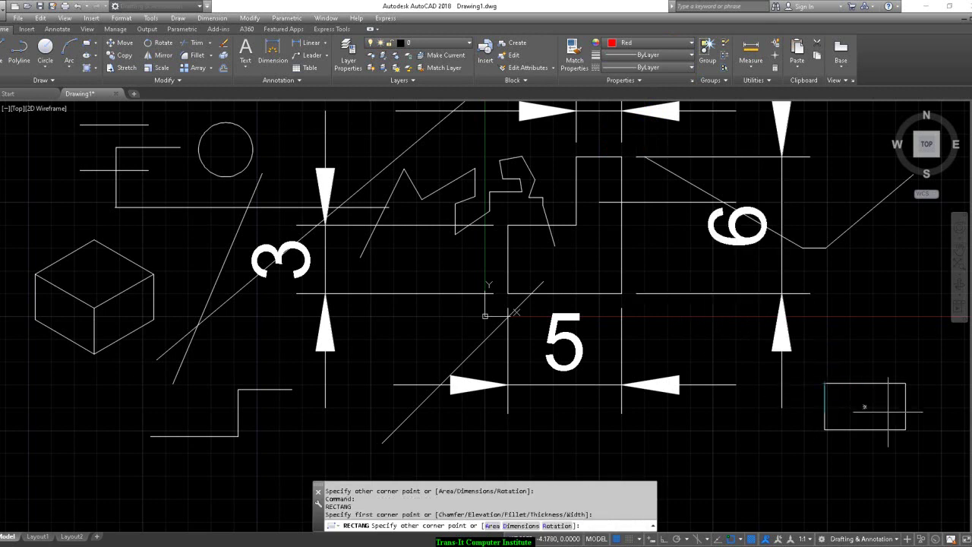
left_click(907, 429)
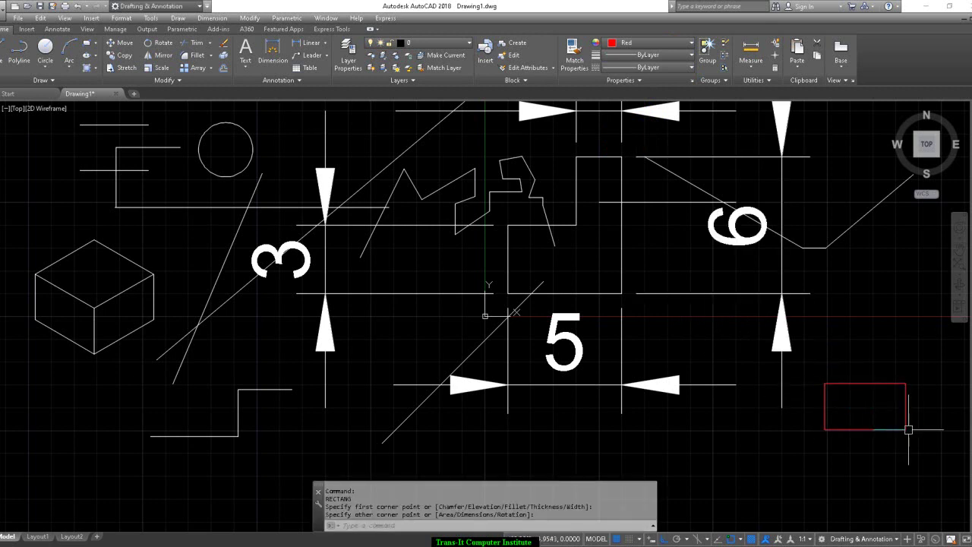
key("Return")
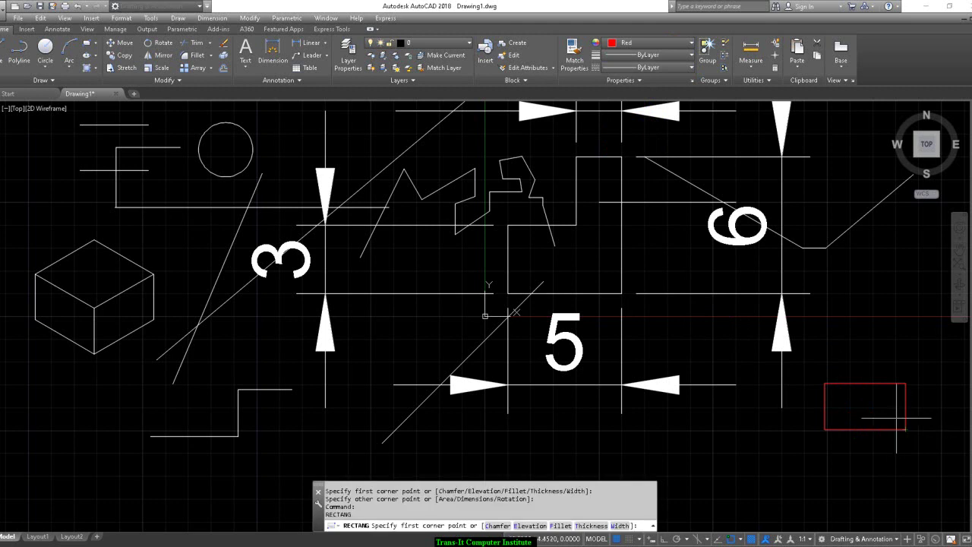
key("Escape")
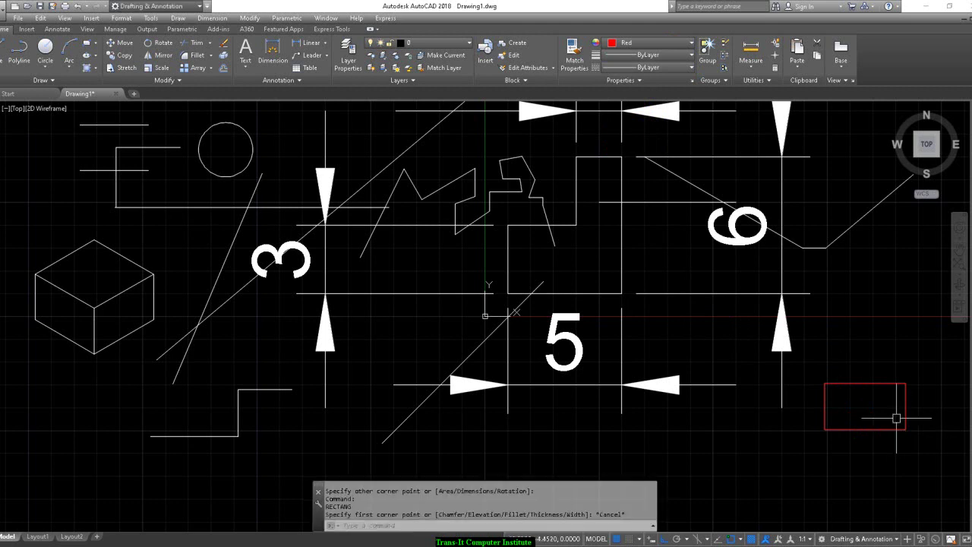
Set the current object color to Yellow and draw a third rectangle over the same corners as the red one
left_click(690, 44)
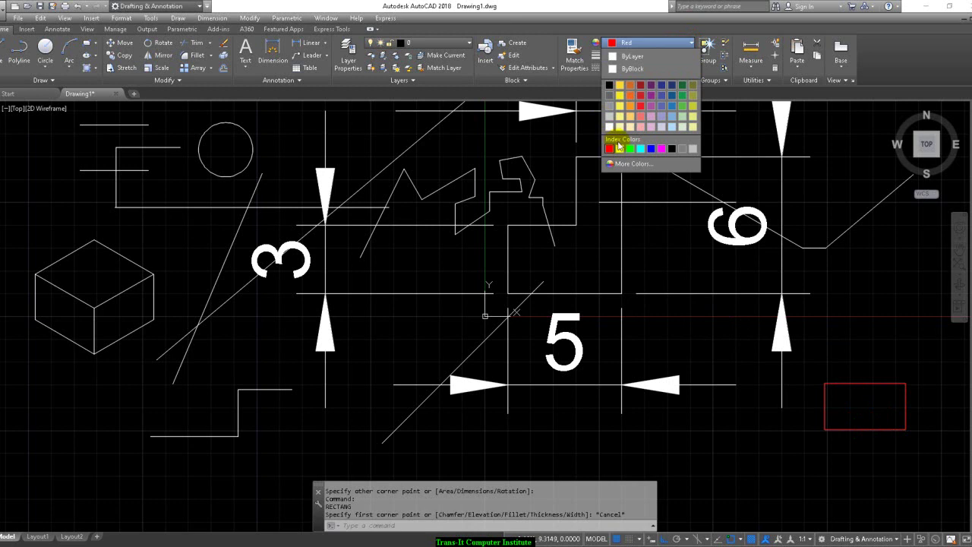
left_click(620, 148)
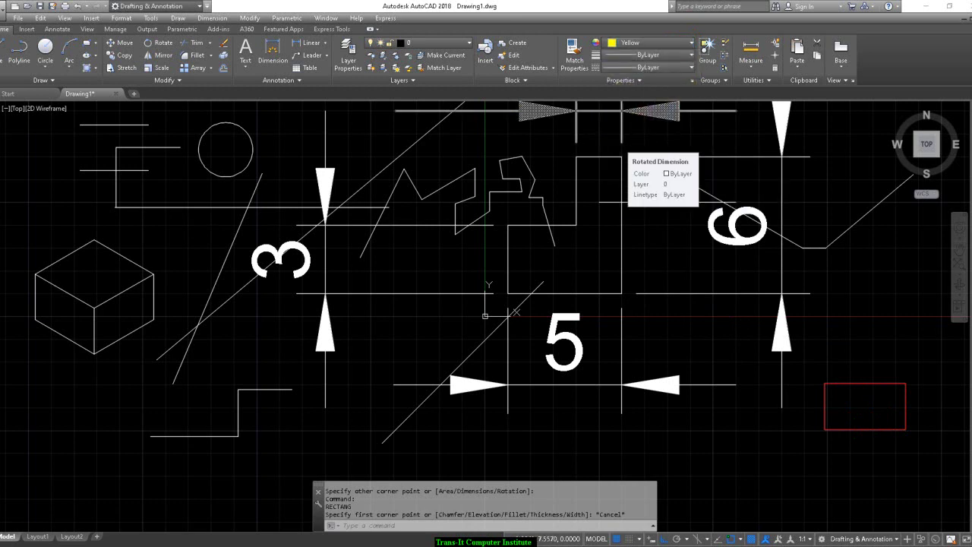
key("Return")
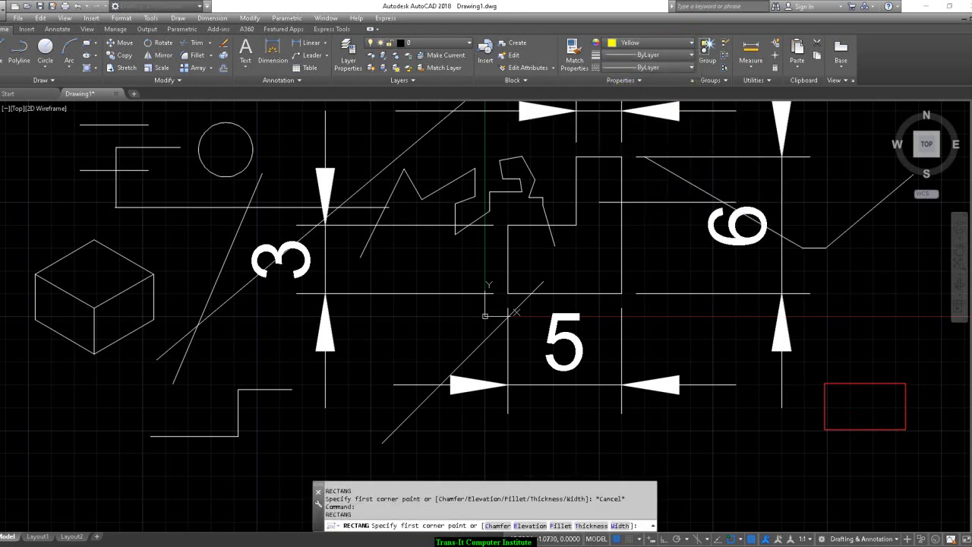
left_click(825, 383)
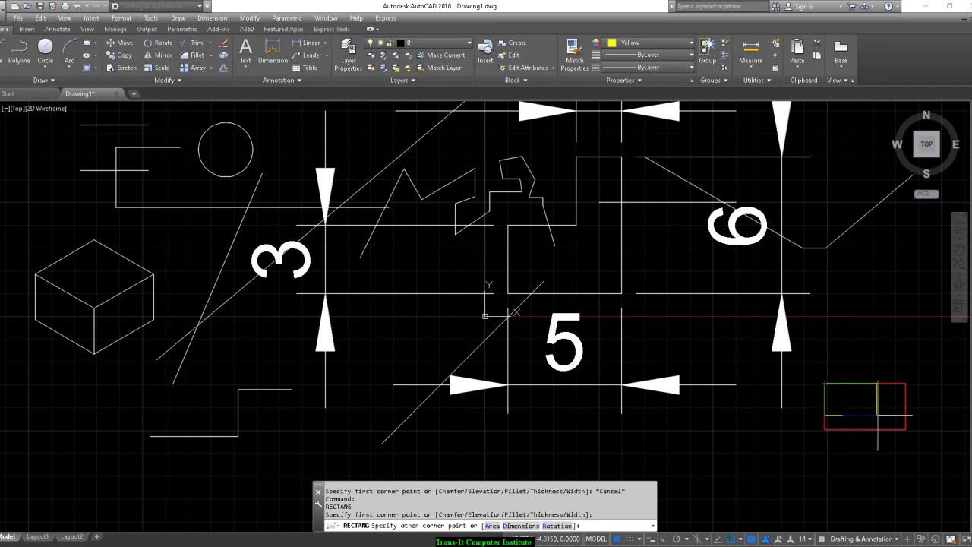
left_click(905, 430)
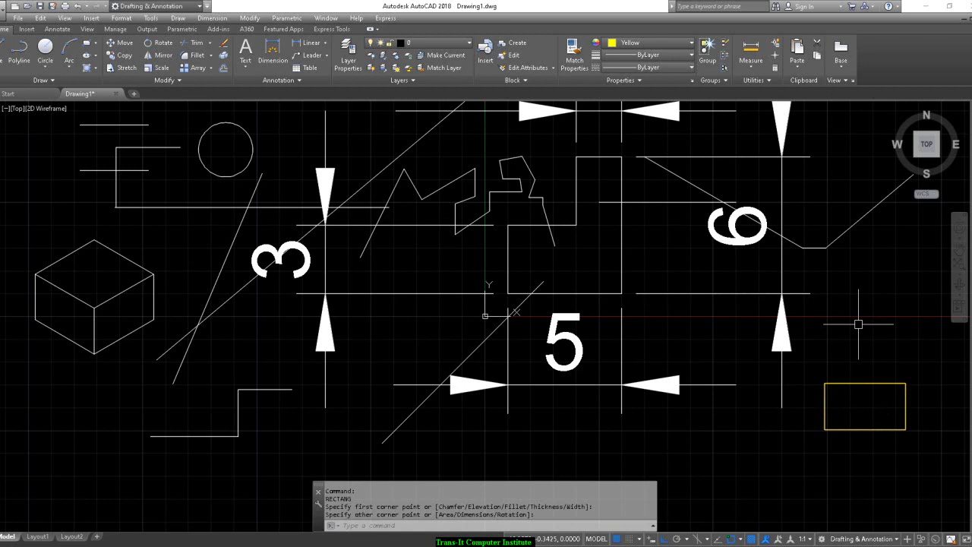
Start a Move on the stacked rectangles to view the list of overlapping objects, and cancel the command
type("m")
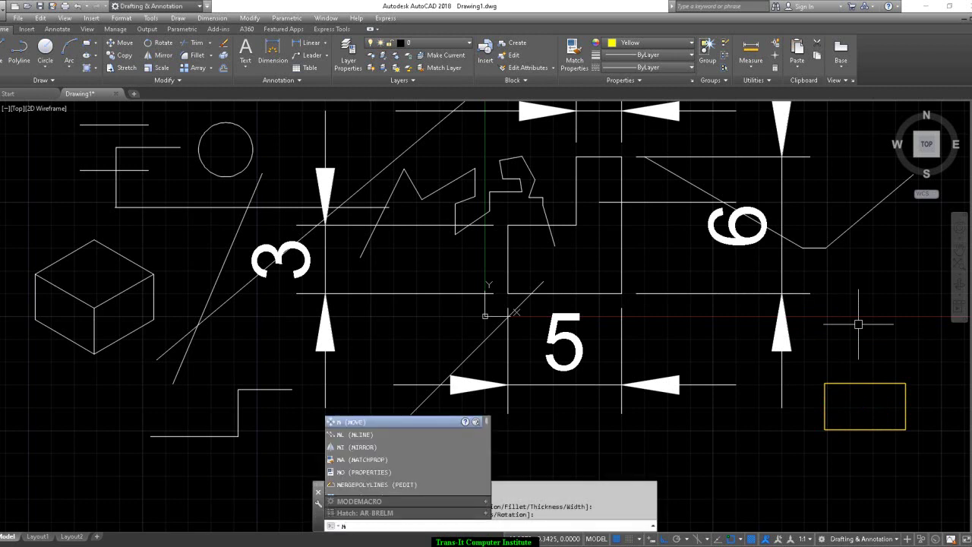
key("Return")
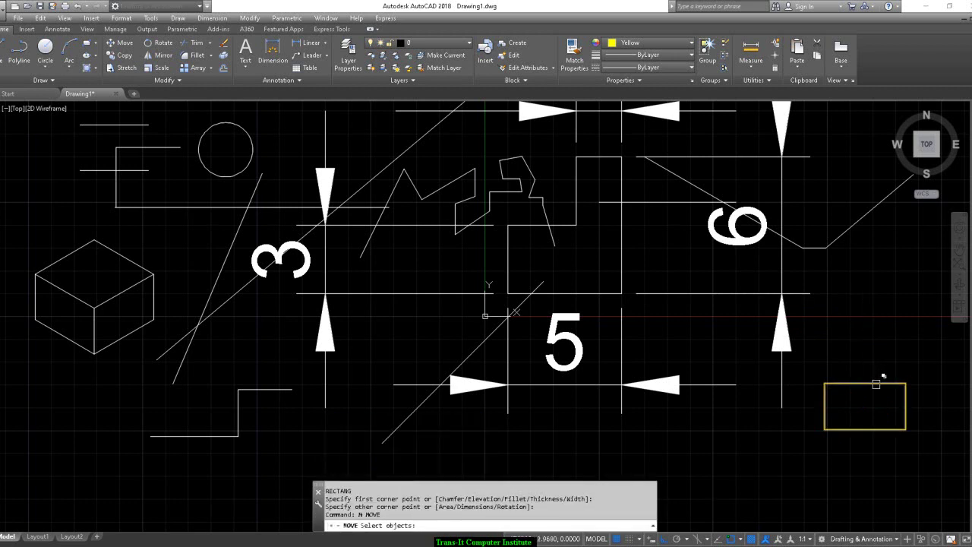
left_click(876, 383)
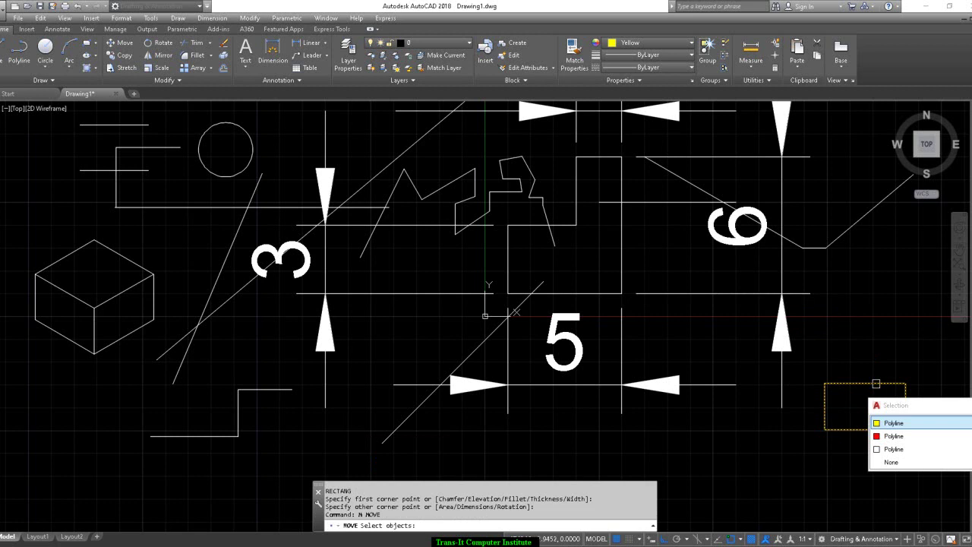
key("Escape")
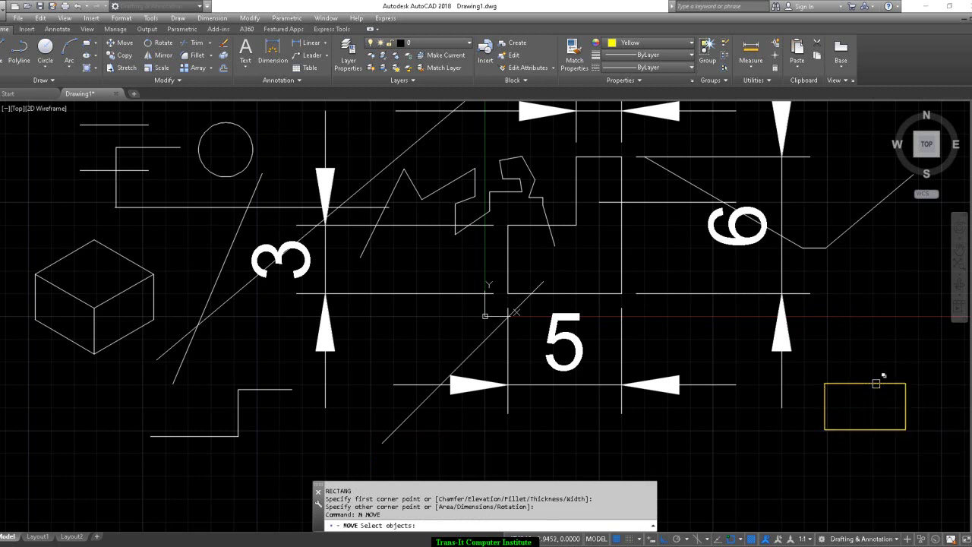
key("Escape")
key("Escape")
Disable Allow selection cycling in the drafting settings and apply the change
type("ds")
key("Return")
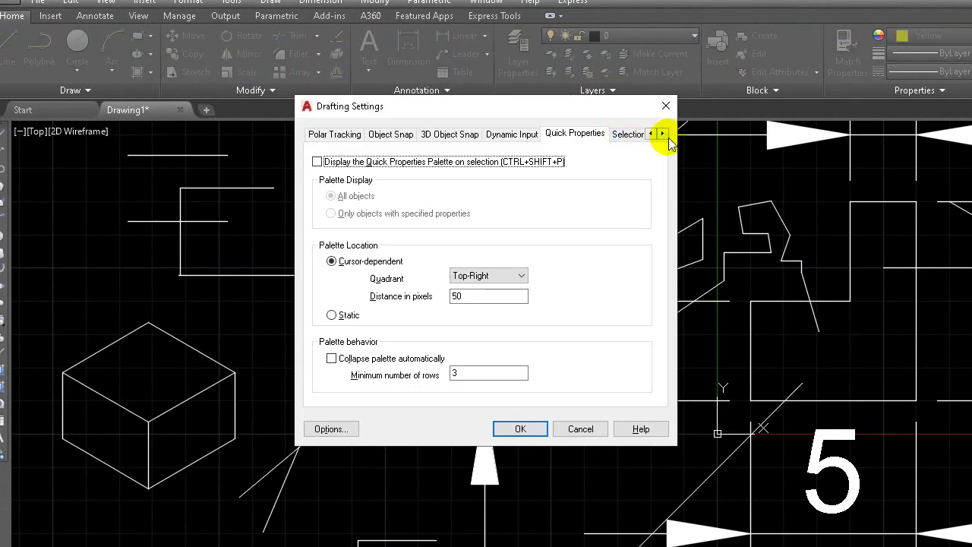
left_click(664, 134)
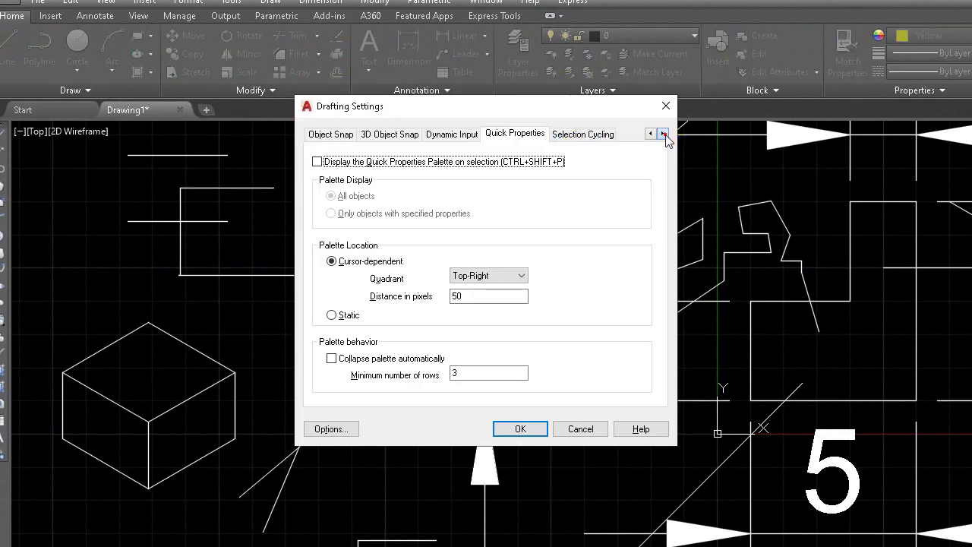
left_click(600, 135)
left_click(326, 162)
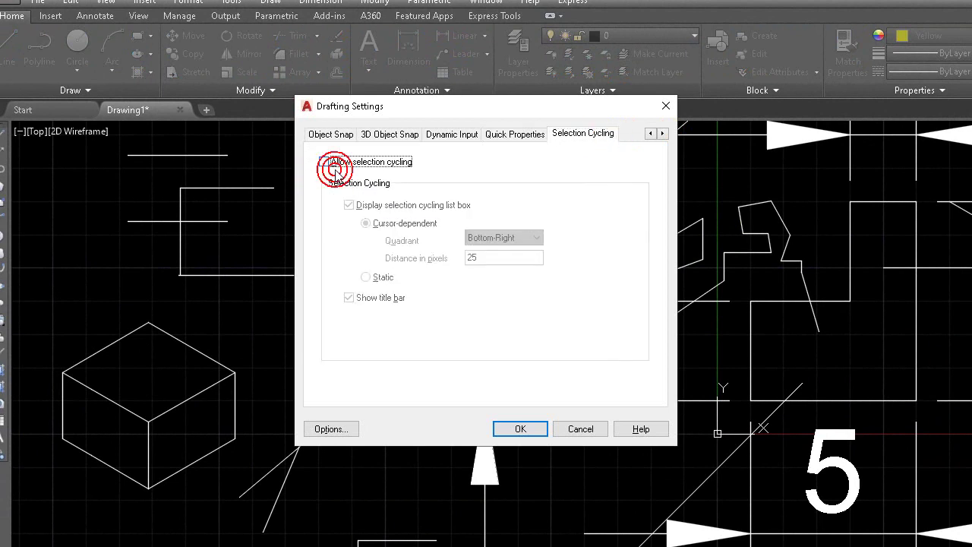
left_click(529, 438)
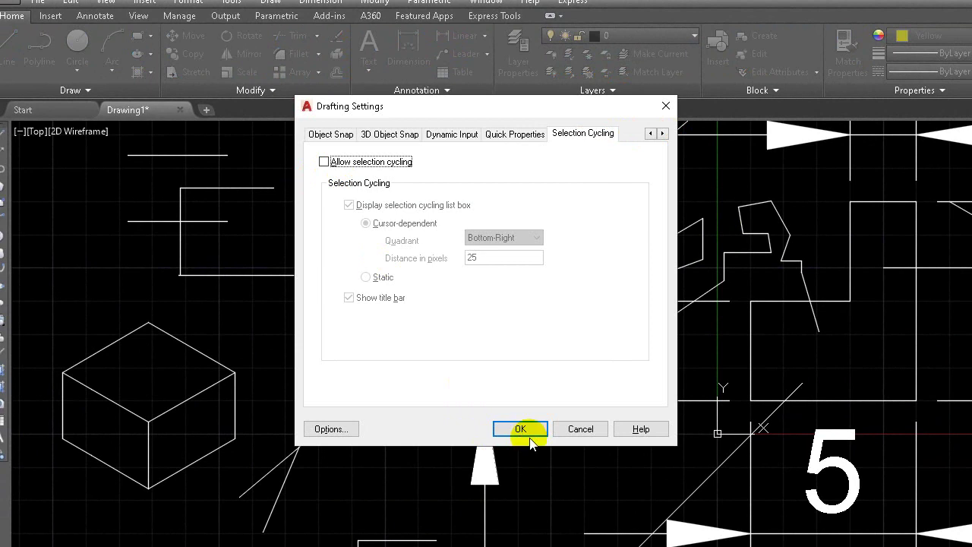
left_click(532, 429)
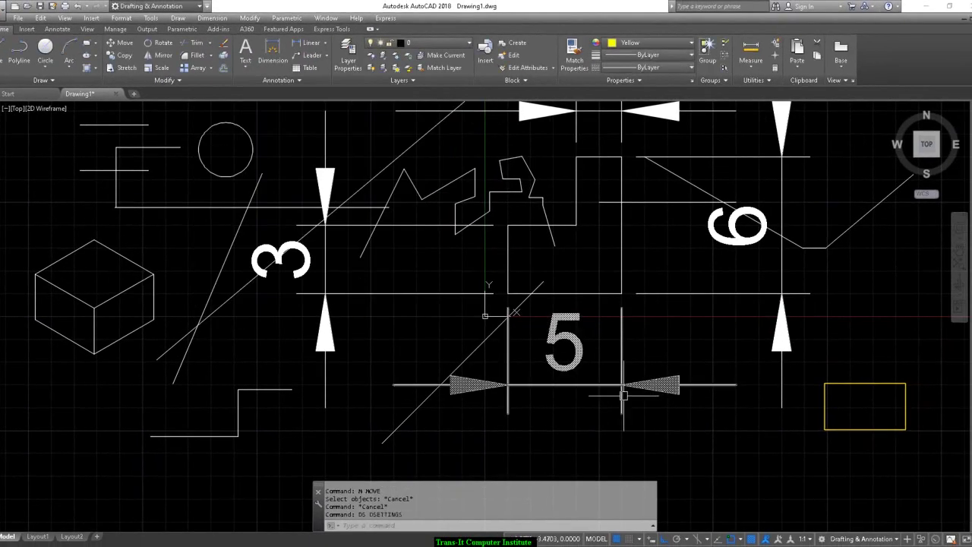
Move the yellow rectangle about 2.83 units straight down from its lower-right corner, and undo the move
type("m")
key("Return")
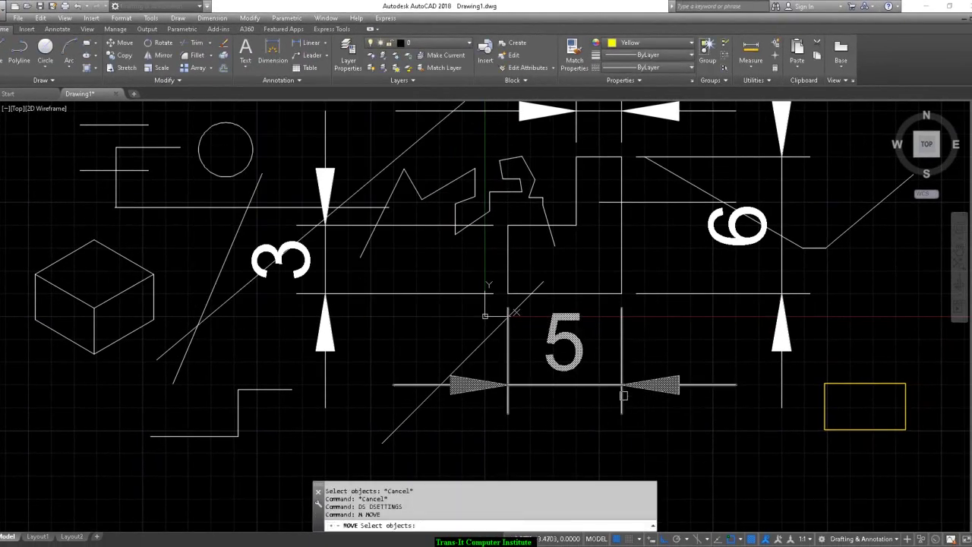
left_click(877, 429)
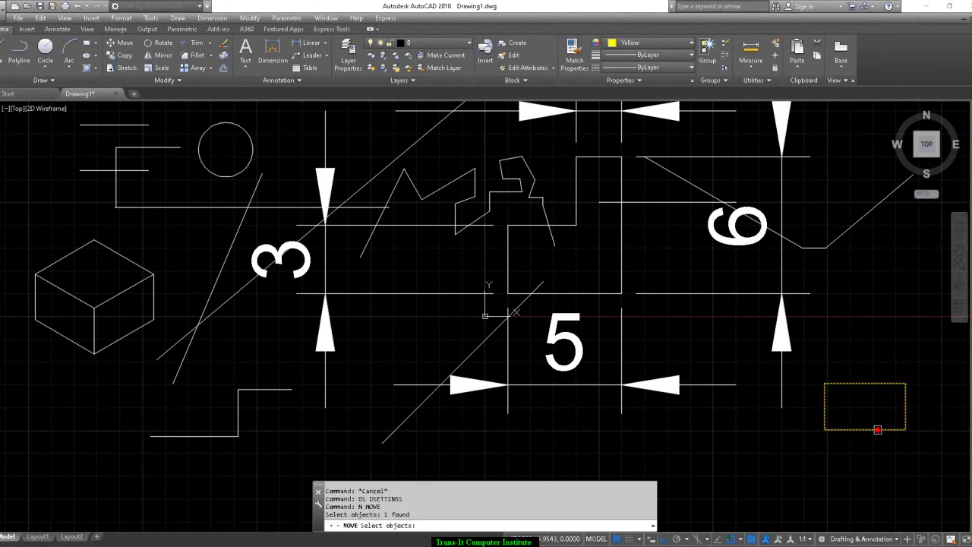
key("Return")
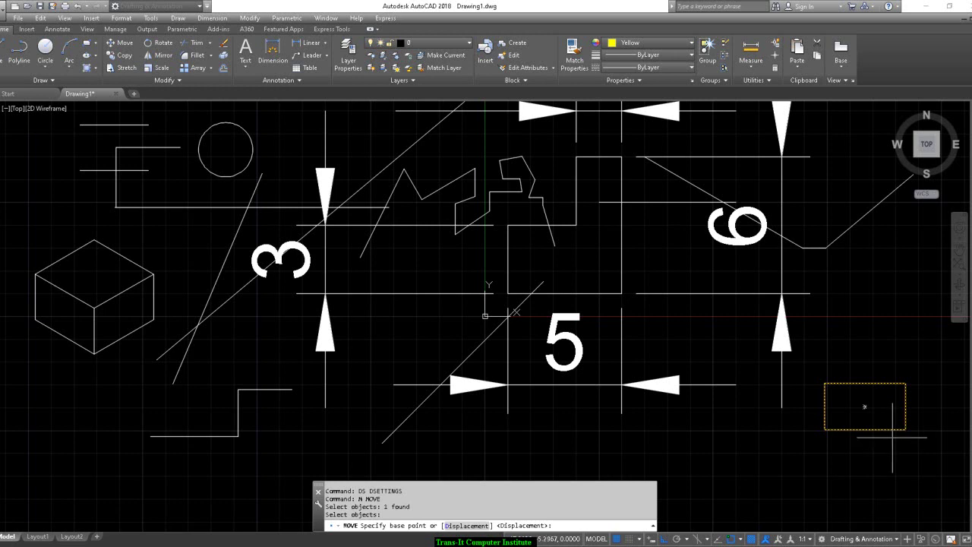
left_click(906, 430)
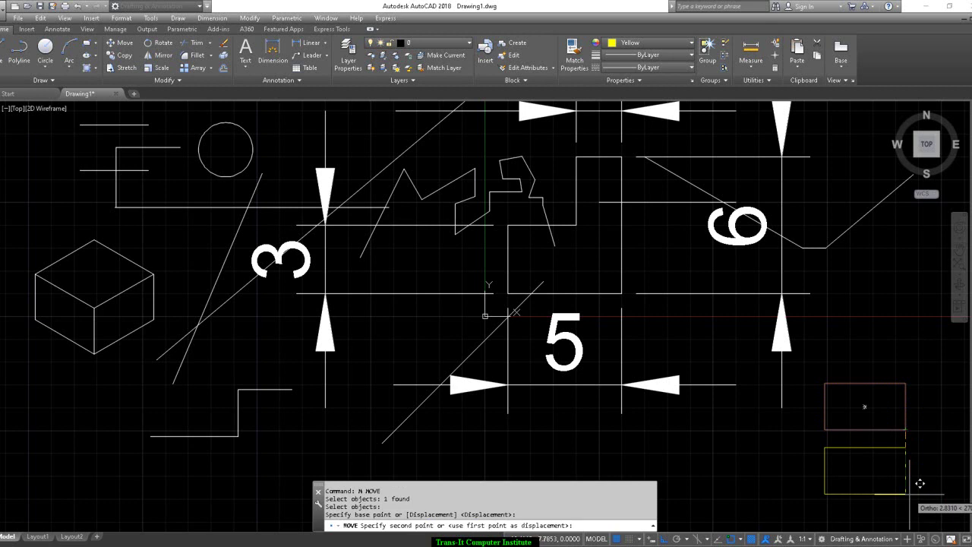
left_click(910, 495)
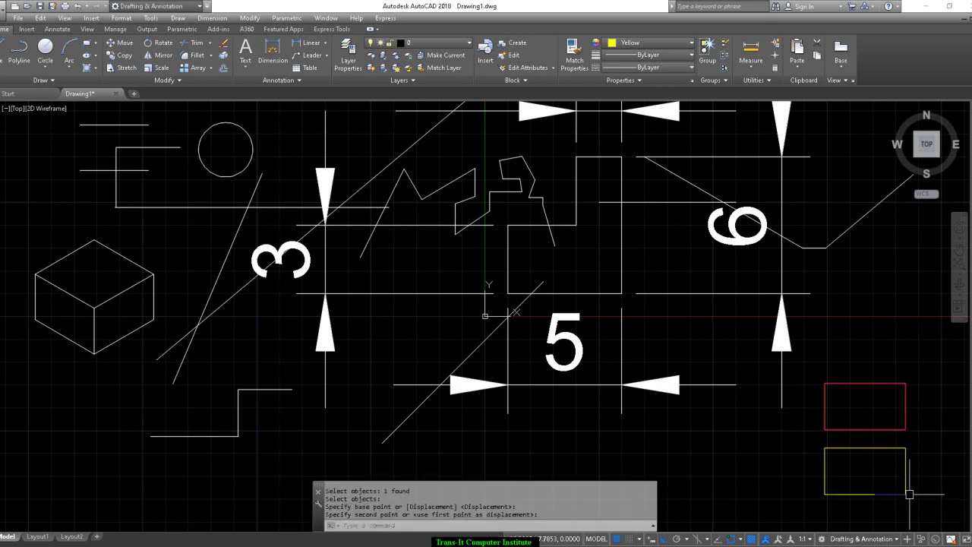
key("ctrl+z")
Enable Allow selection cycling in the drafting settings and apply the change
type("ds")
key("Return")
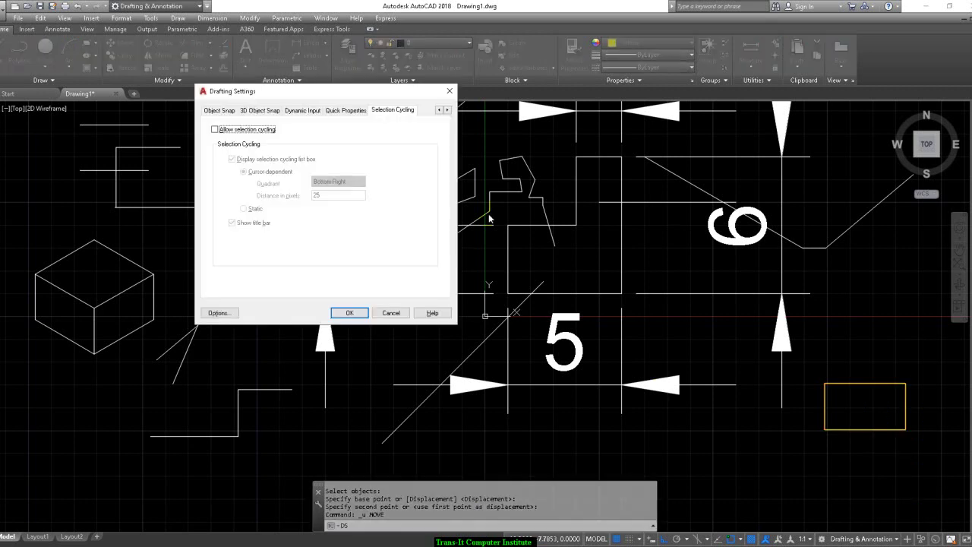
left_click(217, 133)
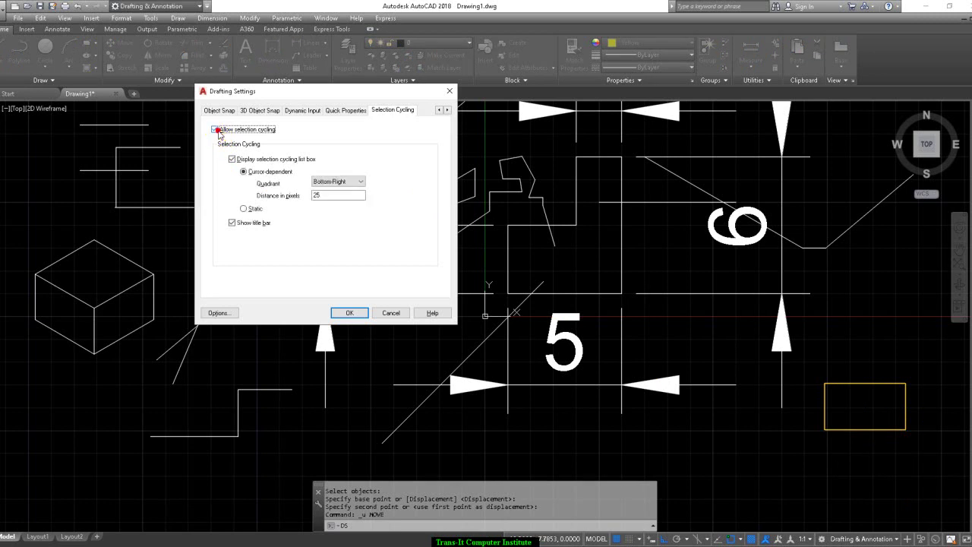
left_click(348, 312)
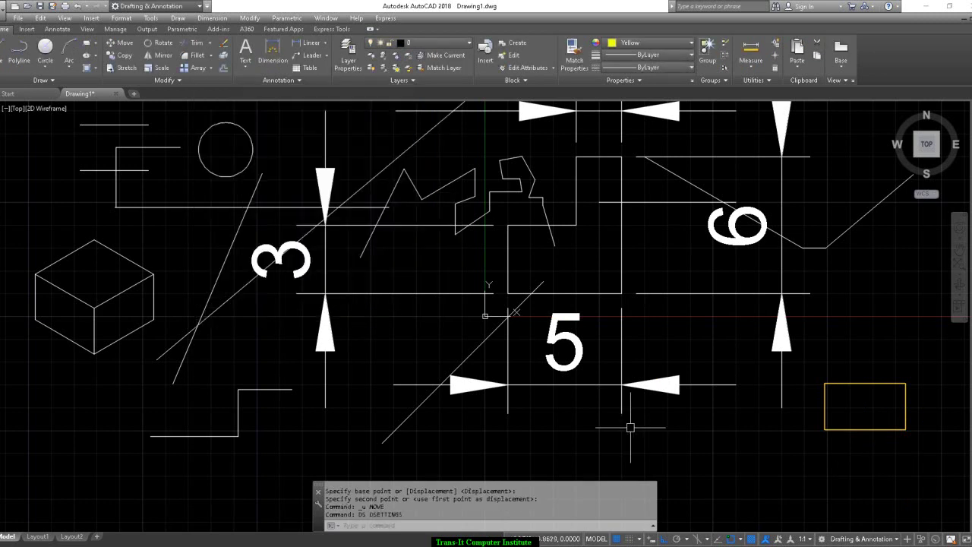
Move the white polyline, picked from the selection cycling list, from its lower-right corner straight down to below the stacked rectangles
type("m")
key("Return")
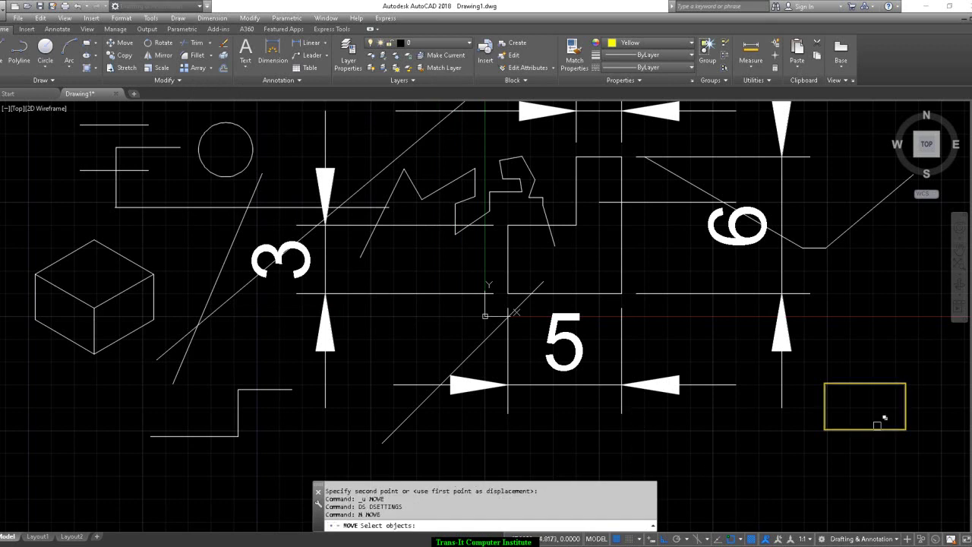
left_click(877, 430)
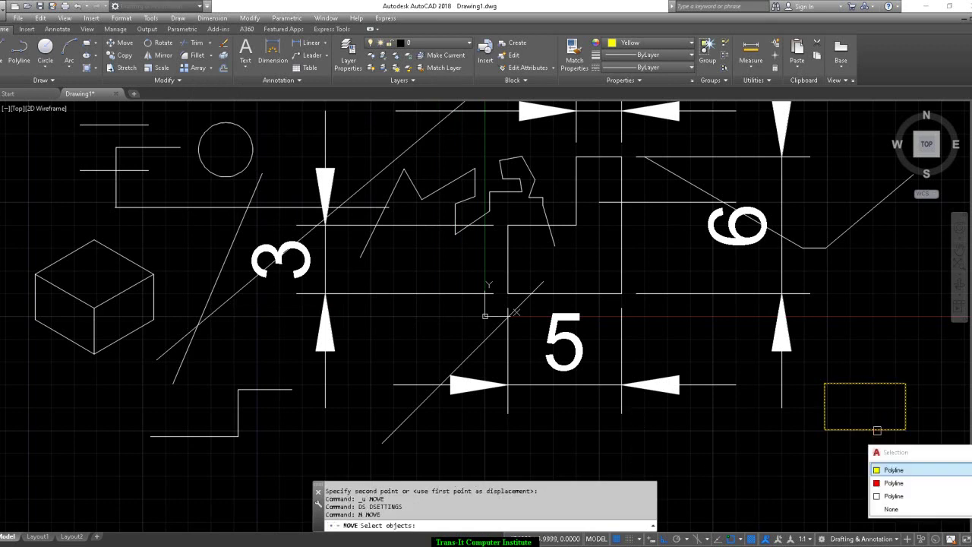
left_click(921, 498)
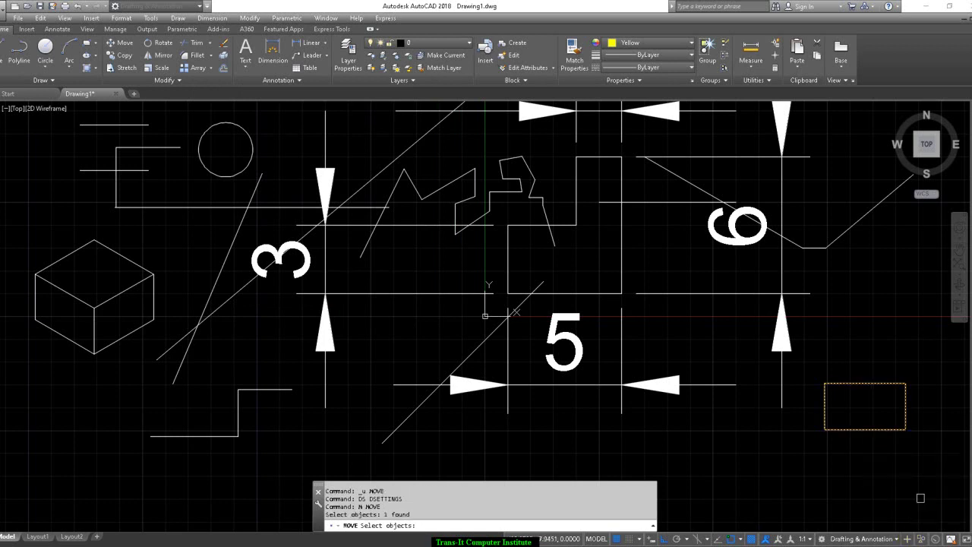
key("Return")
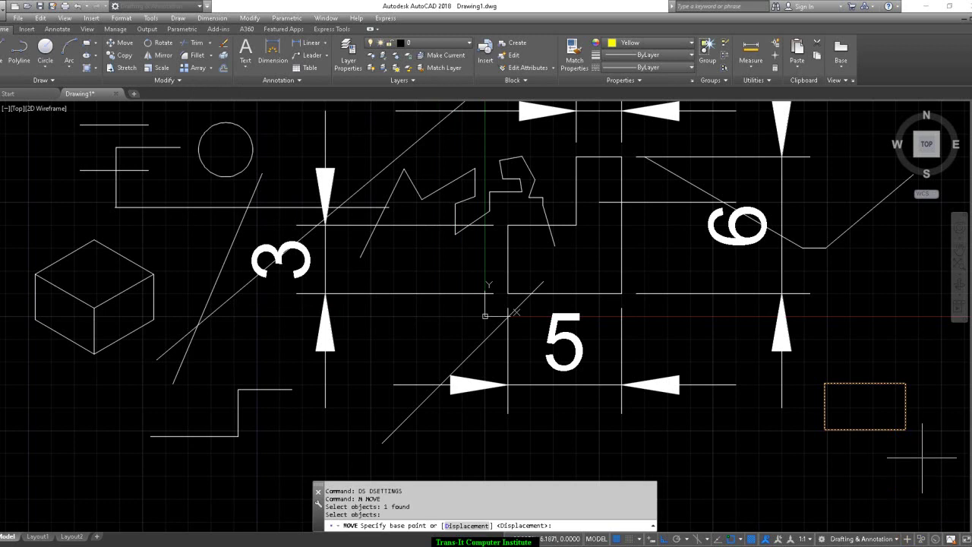
left_click(906, 431)
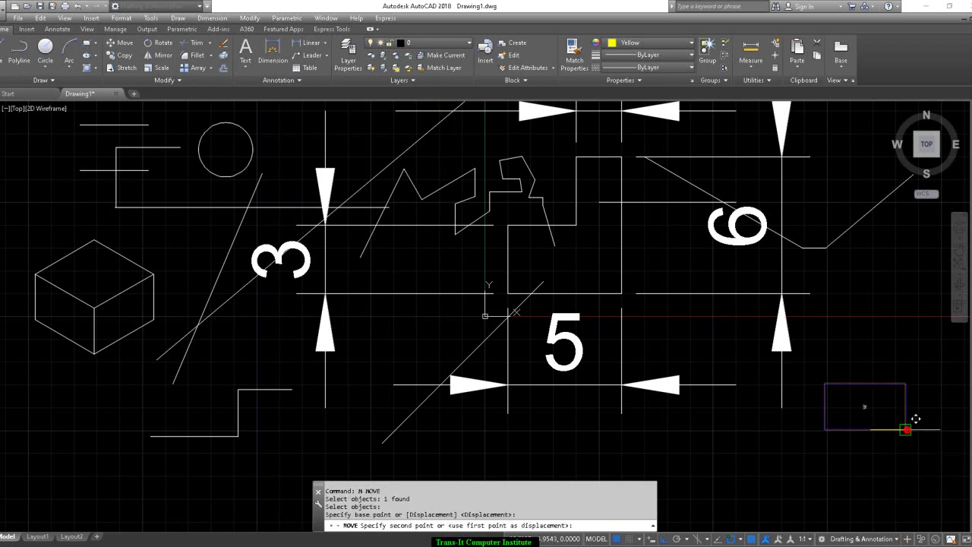
left_click(907, 506)
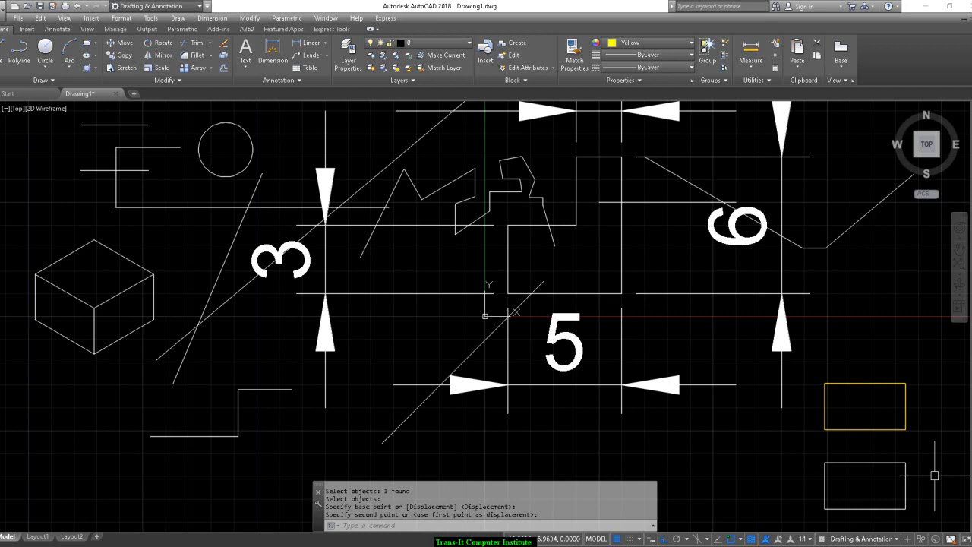
Turn off Allow selection cycling in the drafting settings and accept the change
type("ds")
key("Return")
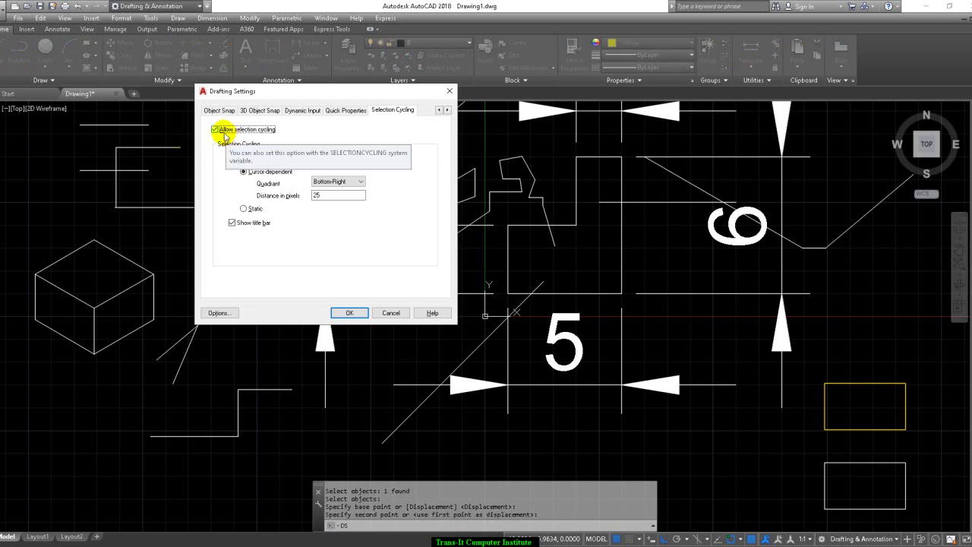
left_click(215, 130)
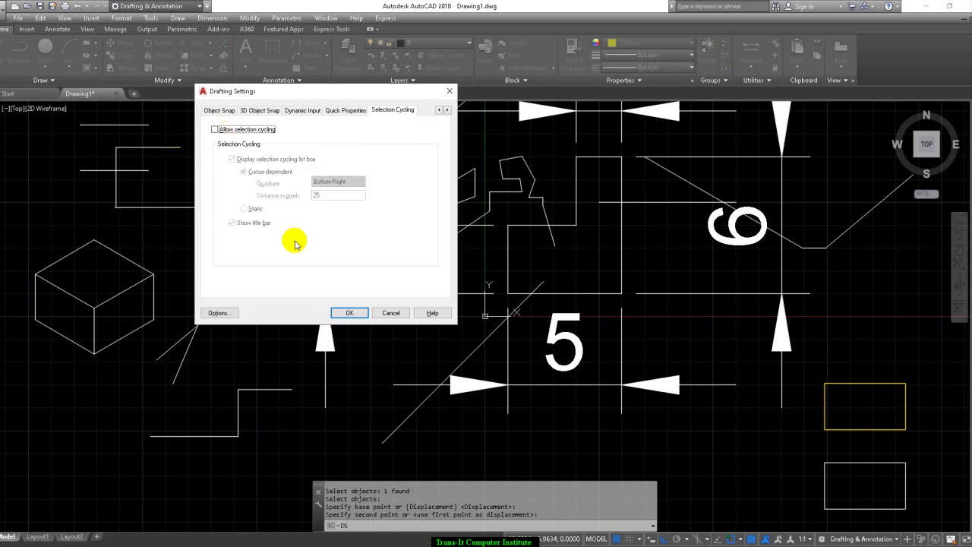
left_click(351, 313)
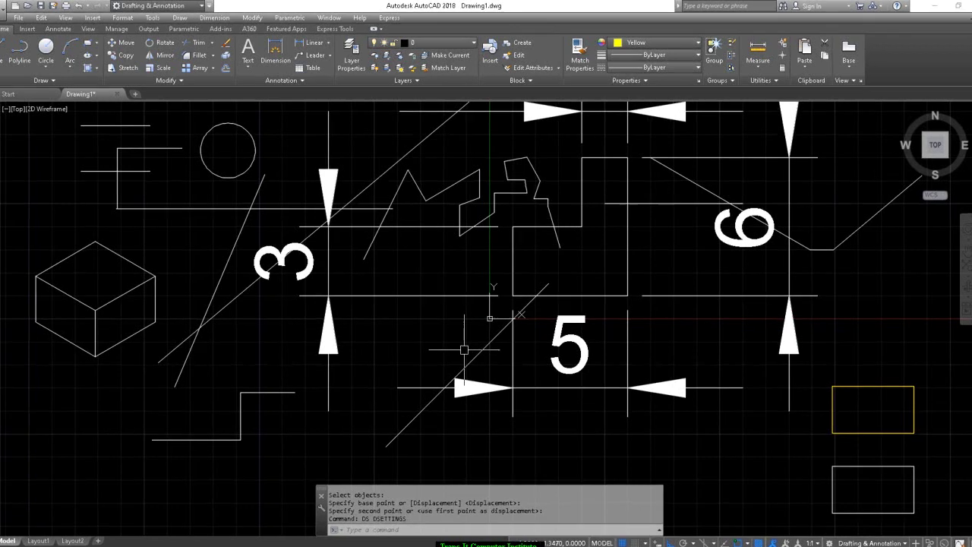
View the Drafting options reached from the Drafting Settings dialog, and close both dialogs without changing anything
key("Return")
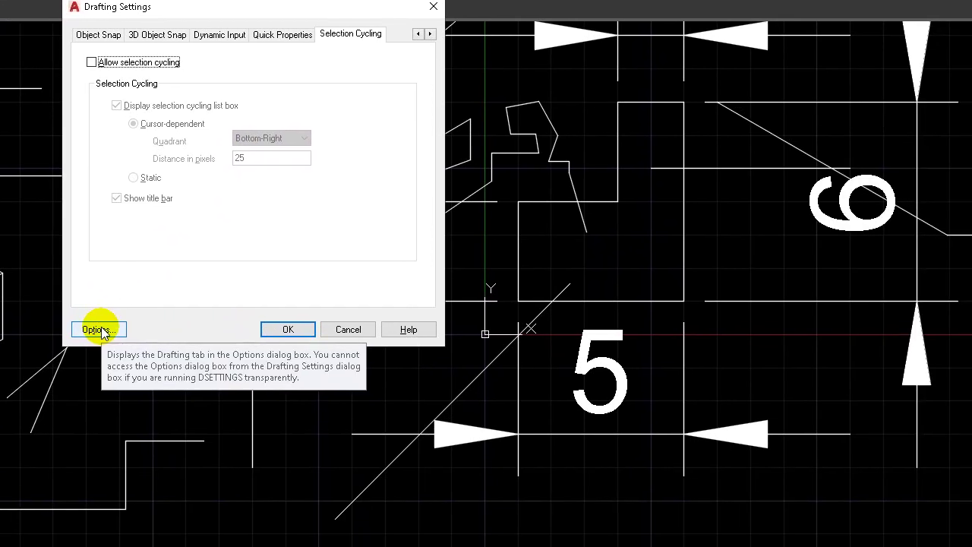
left_click(153, 353)
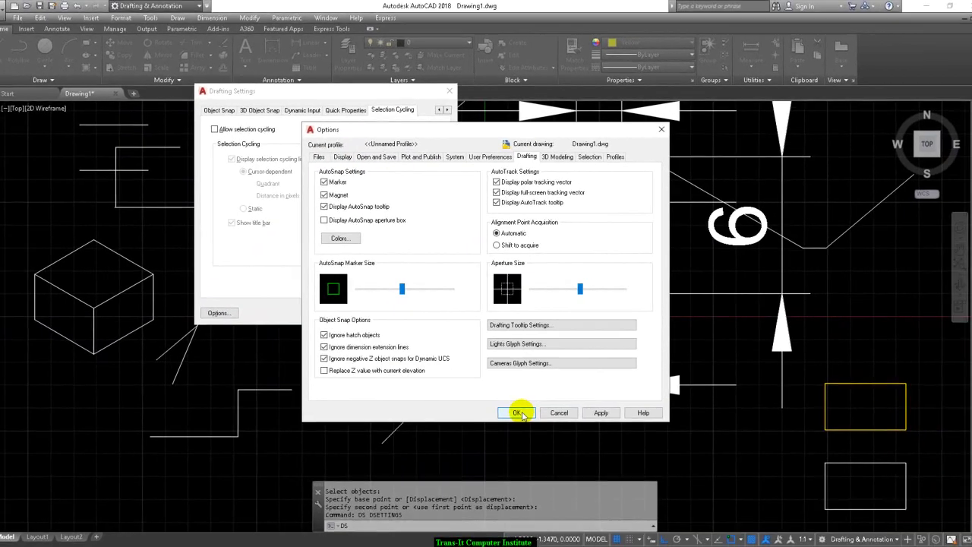
left_click(519, 415)
left_click(385, 310)
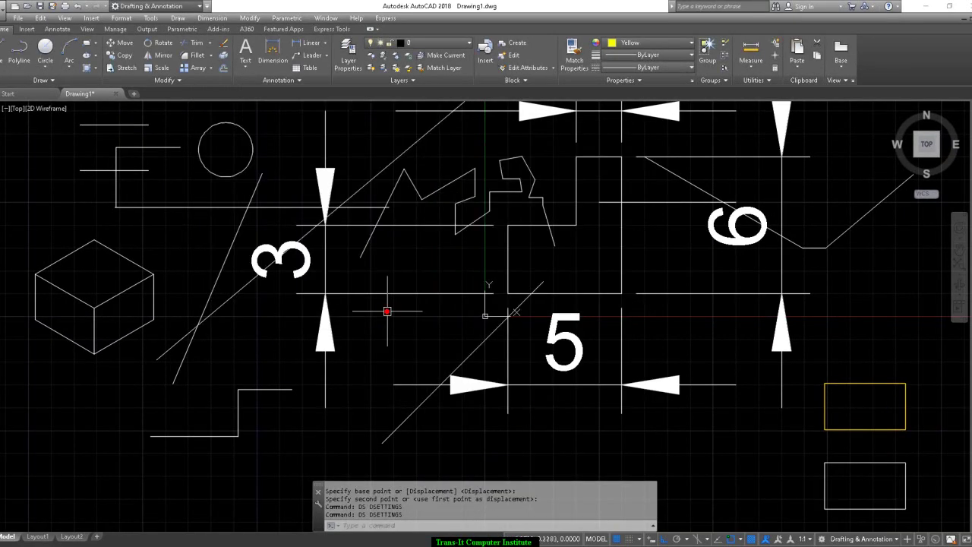
left_click(152, 18)
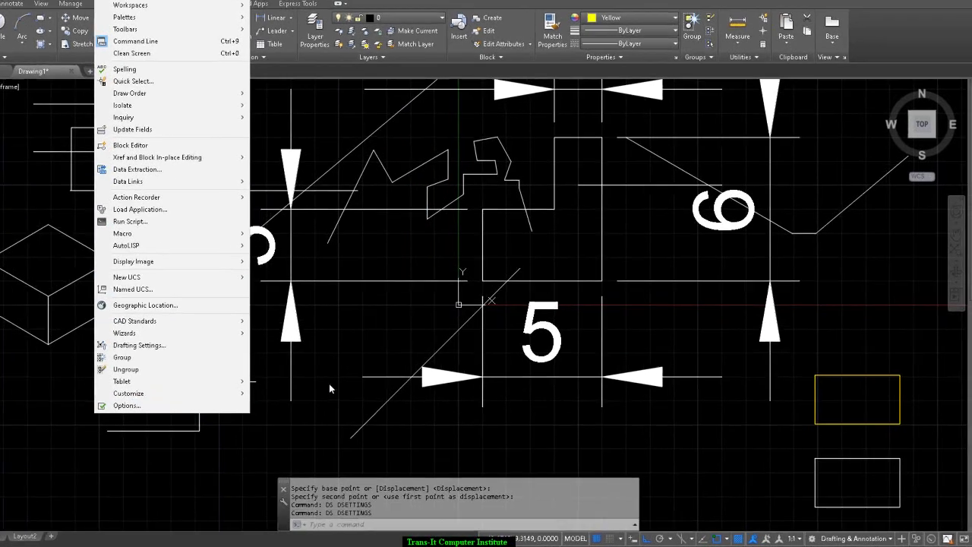
left_click(366, 386)
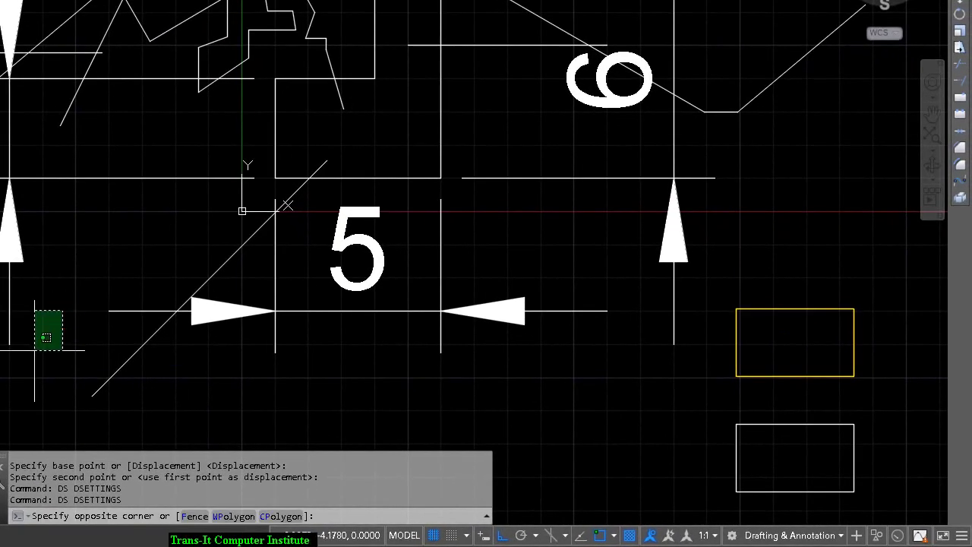
left_click(34, 350)
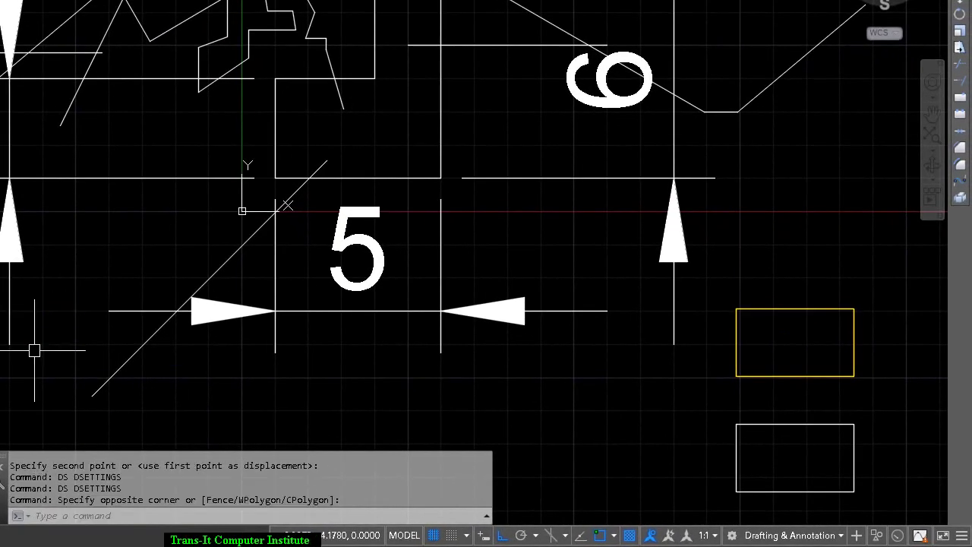